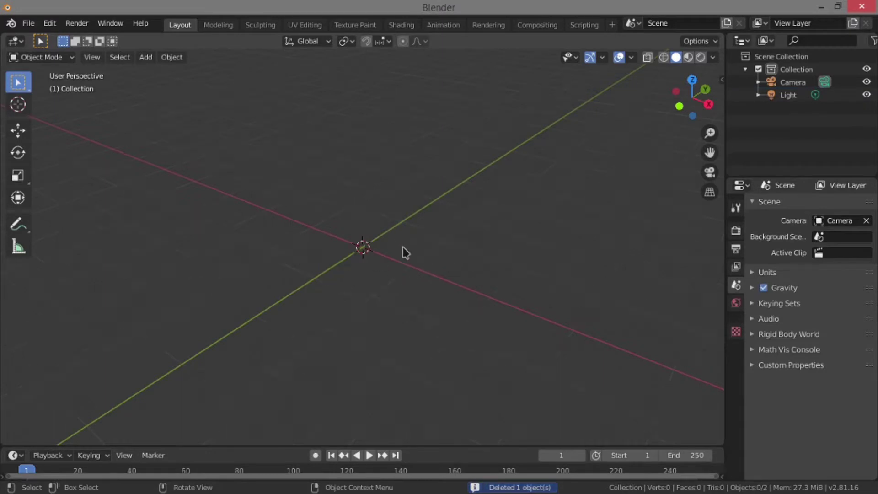
Turn on the Screencast Keys display for the viewport, then hide its settings
{"action": "key", "text": "n"}
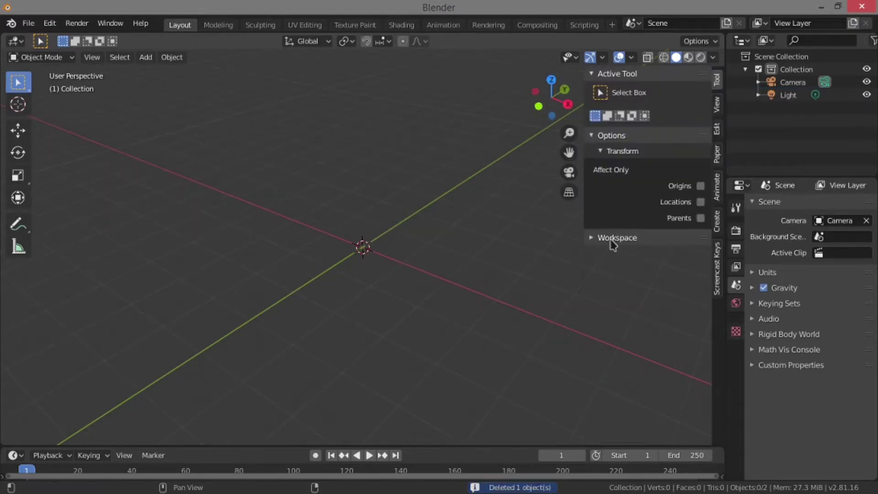
{"action": "left_click", "coordinate": [717, 266]}
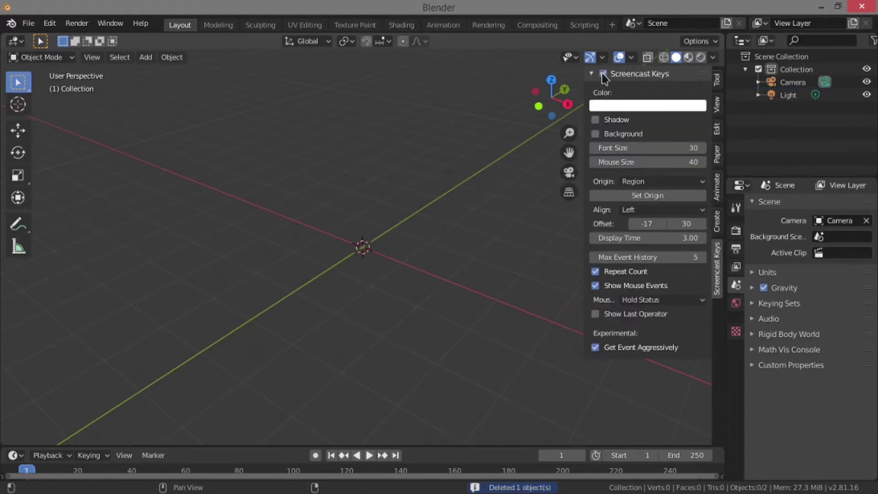
{"action": "key", "text": "n"}
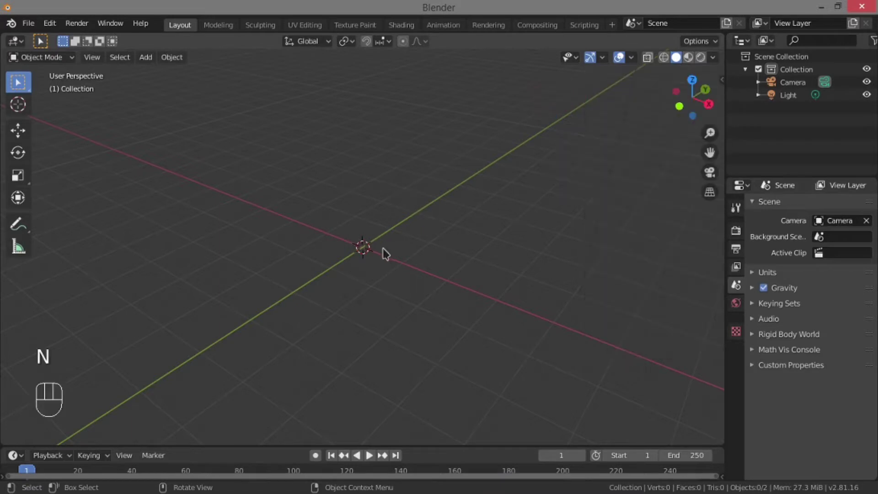
Load "tap (faucet) .png" from E:\3d\img as a reference image aligned to the front view
{"action": "middle_click_drag", "start_coordinate": [383, 252], "coordinate": [437, 261]}
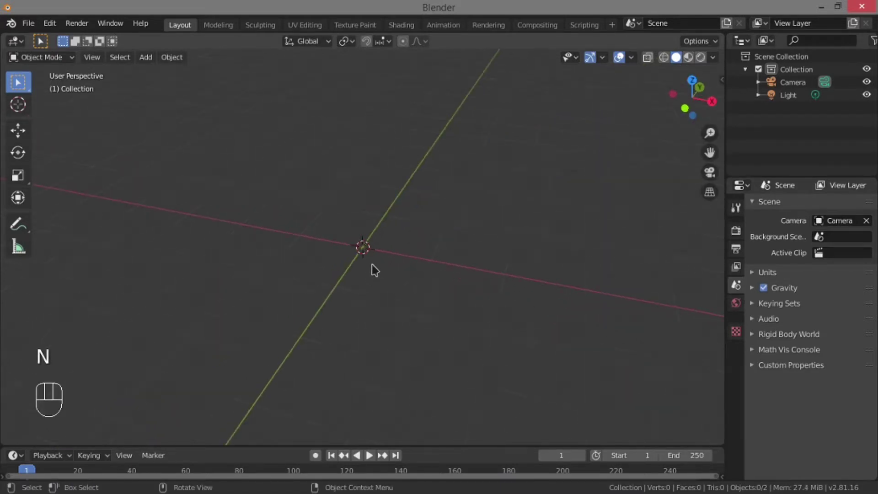
{"action": "middle_click_drag", "start_coordinate": [372, 264], "coordinate": [405, 264]}
{"action": "key", "text": "KP_1"}
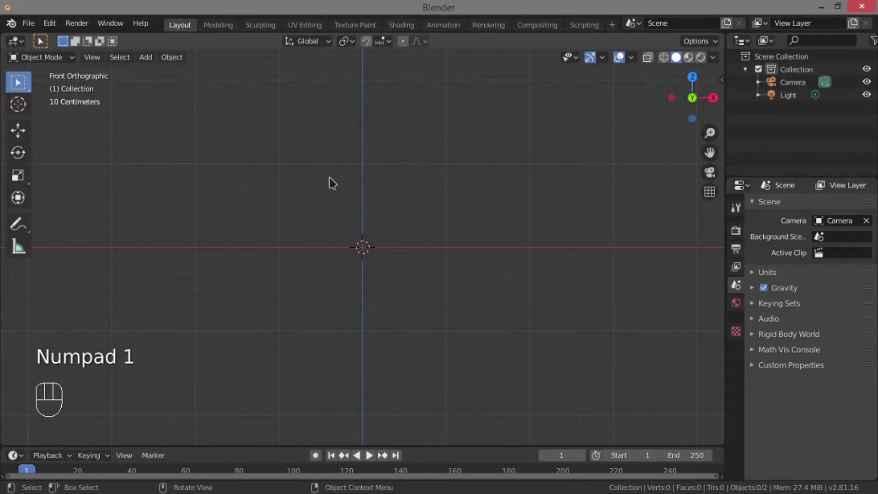
{"action": "key", "text": "shift+a"}
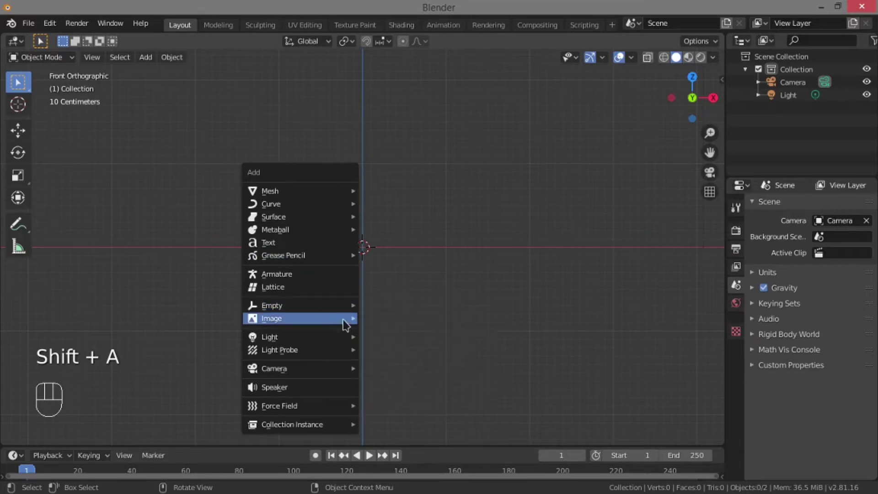
{"action": "mouse_move", "coordinate": [348, 319]}
{"action": "left_click", "coordinate": [380, 319]}
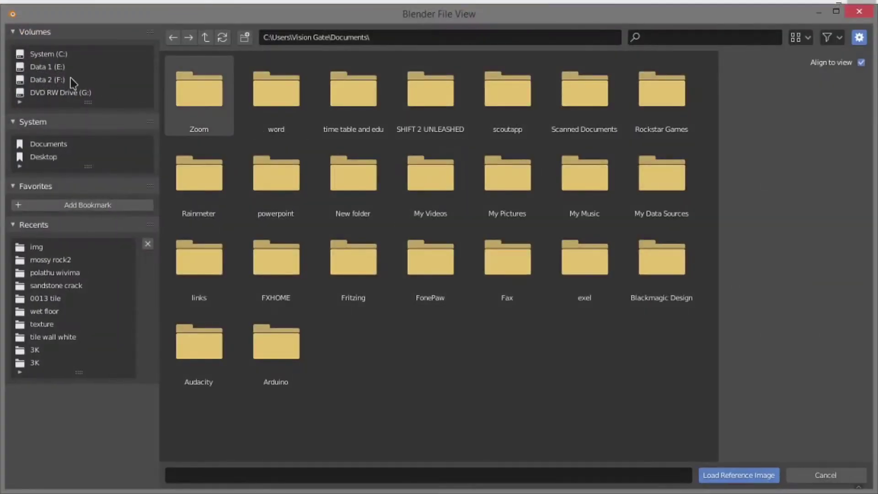
{"action": "left_click", "coordinate": [64, 67]}
{"action": "double_click", "coordinate": [573, 178]}
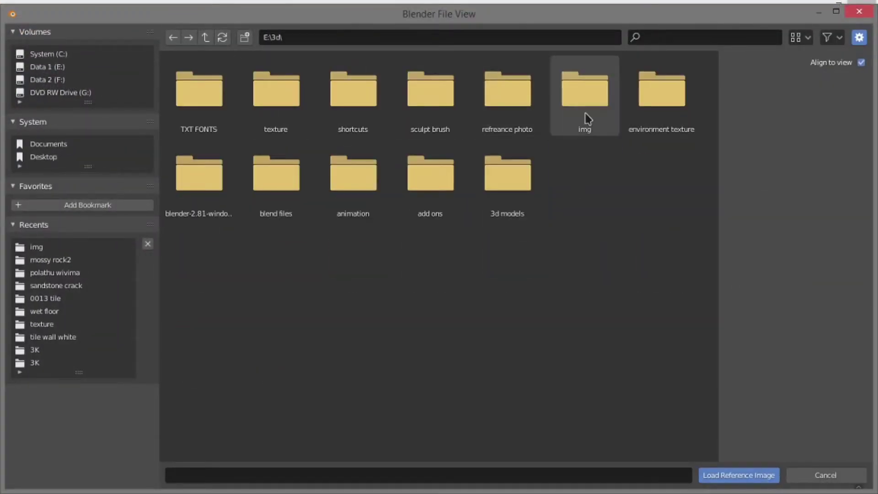
{"action": "double_click", "coordinate": [584, 100]}
{"action": "left_click", "coordinate": [585, 96]}
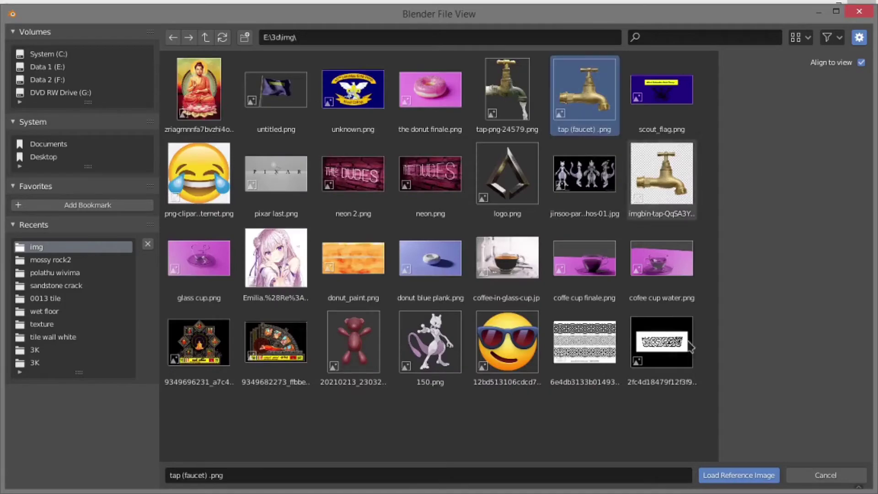
{"action": "left_click", "coordinate": [729, 475]}
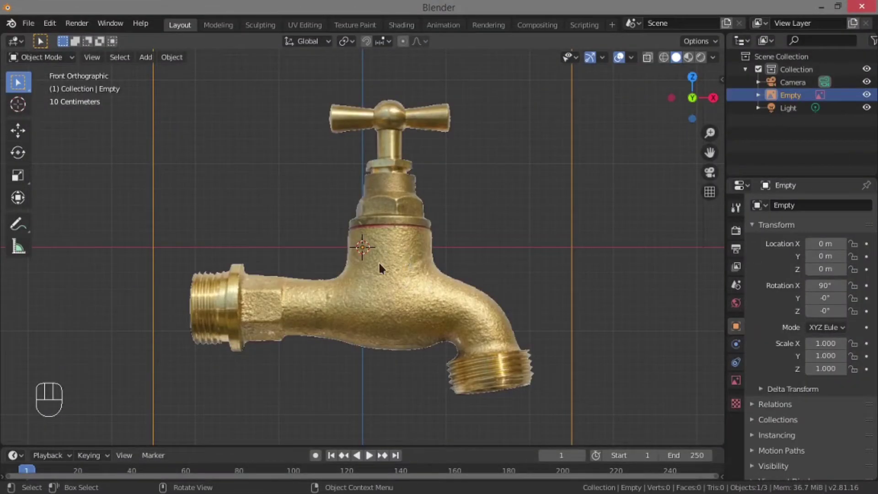
Move the faucet reference image up along Z by 0.7 m to bring the inlet pipe level with the origin
{"action": "key", "text": "g"}
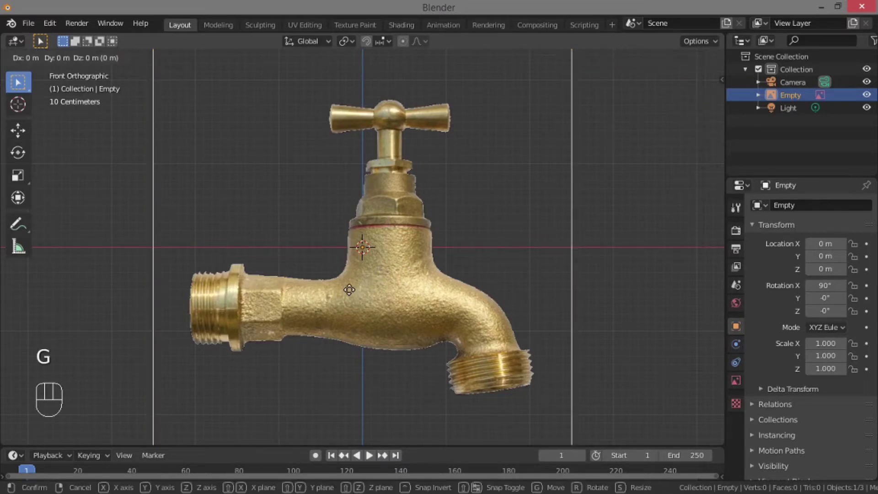
{"action": "key", "text": "z"}
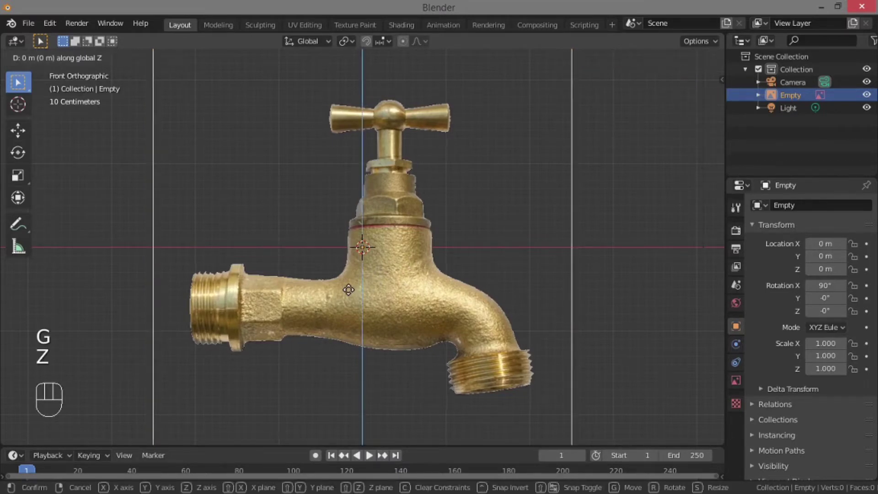
{"action": "key", "text": "ctrl"}
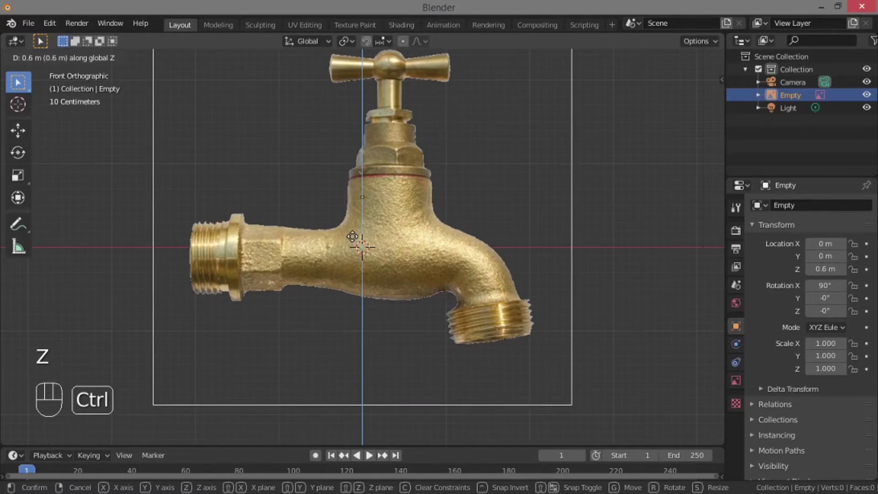
{"action": "left_click", "coordinate": [353, 232]}
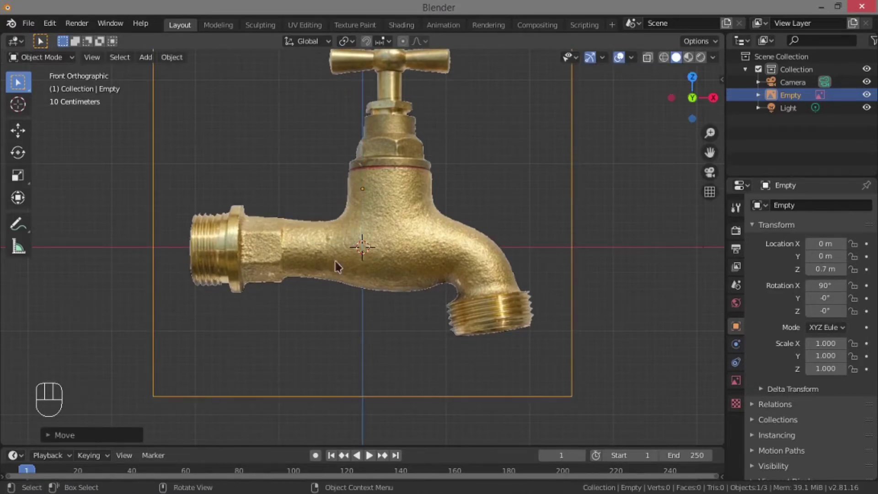
Move the reference image along X to about 2.08 m, placing the threaded inlet's open end at the origin
{"action": "scroll", "coordinate": [336, 266], "scroll_direction": "up", "scroll_amount": 3}
{"action": "key", "text": "g"}
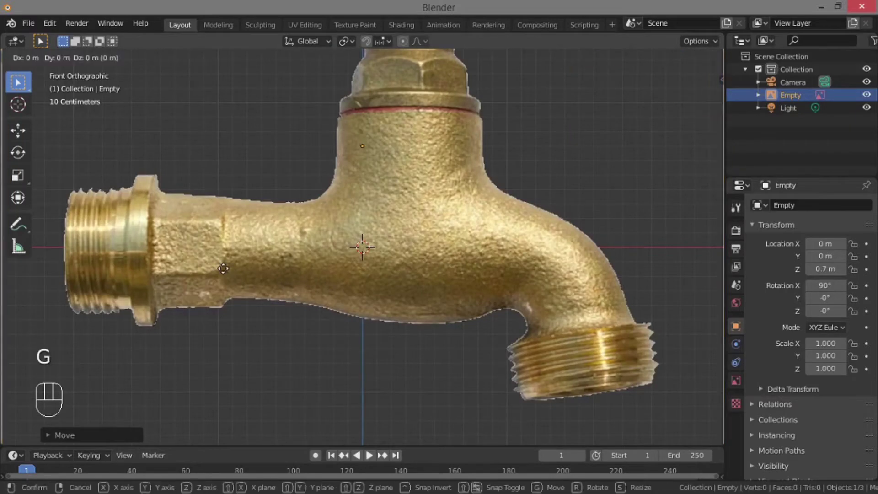
{"action": "key", "text": "x"}
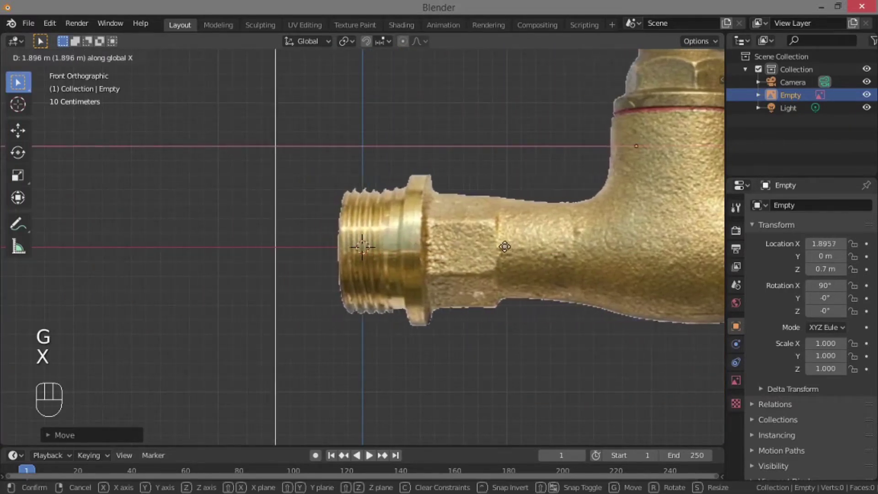
{"action": "left_click", "coordinate": [523, 246]}
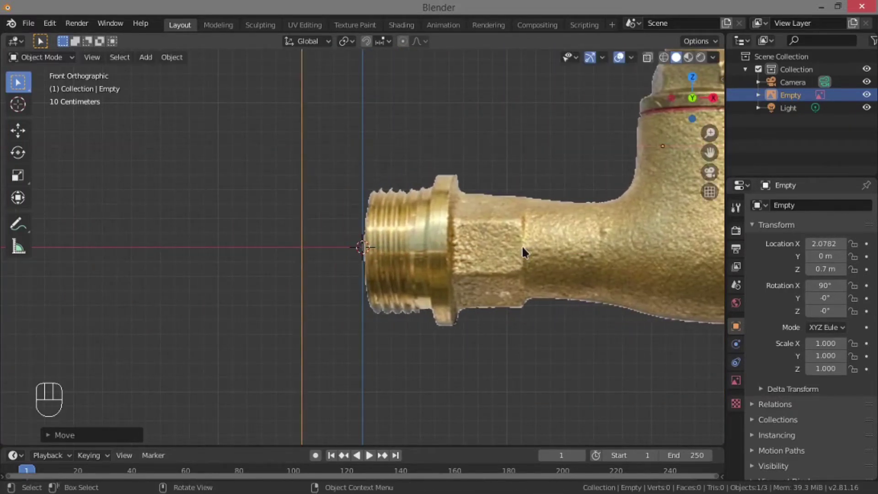
Add a mesh circle with 14 vertices at the origin
{"action": "key", "text": "shift+s"}
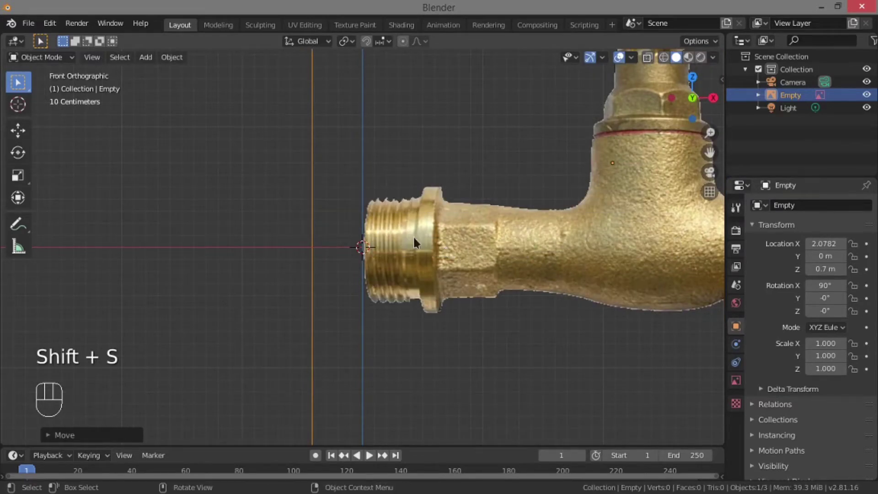
{"action": "key", "text": "shift+a"}
{"action": "mouse_move", "coordinate": [425, 89]}
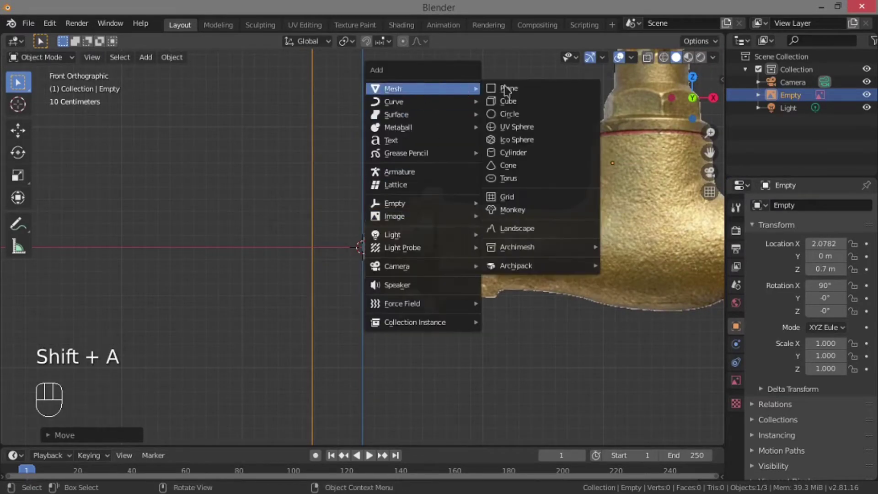
{"action": "left_click", "coordinate": [519, 115]}
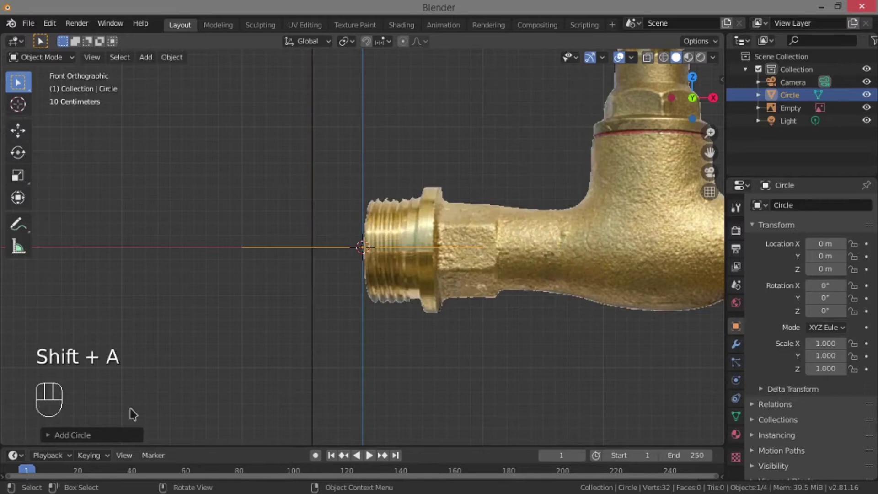
{"action": "left_click", "coordinate": [98, 435]}
{"action": "left_click", "coordinate": [148, 297]}
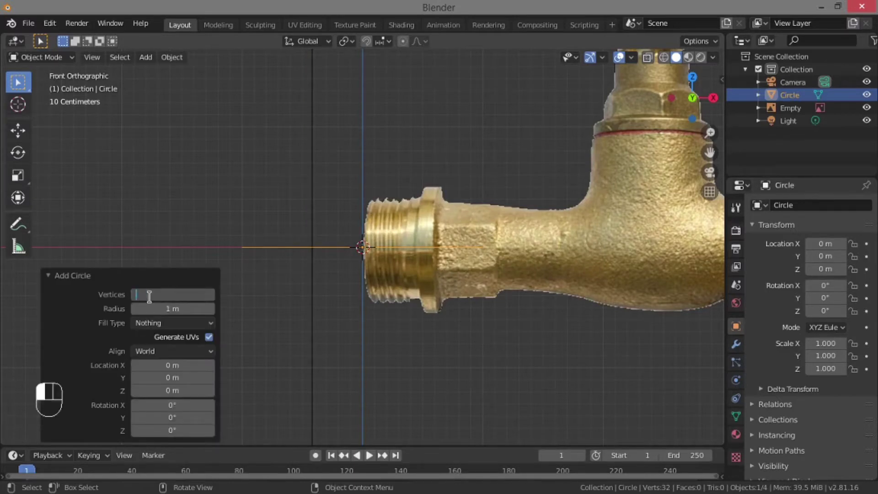
{"action": "key", "text": "Return"}
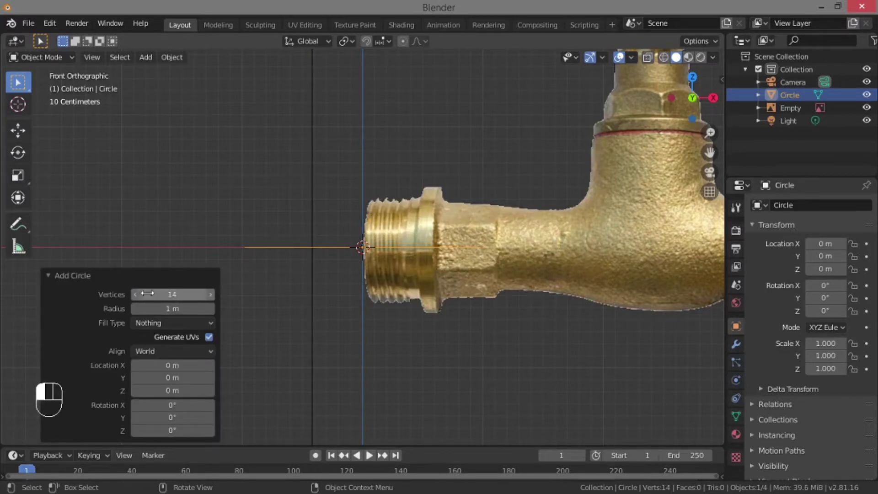
{"action": "left_click", "coordinate": [138, 277]}
Rotate the circle 90 degrees about the Y axis
{"action": "scroll", "coordinate": [453, 236], "scroll_direction": "up", "scroll_amount": 1}
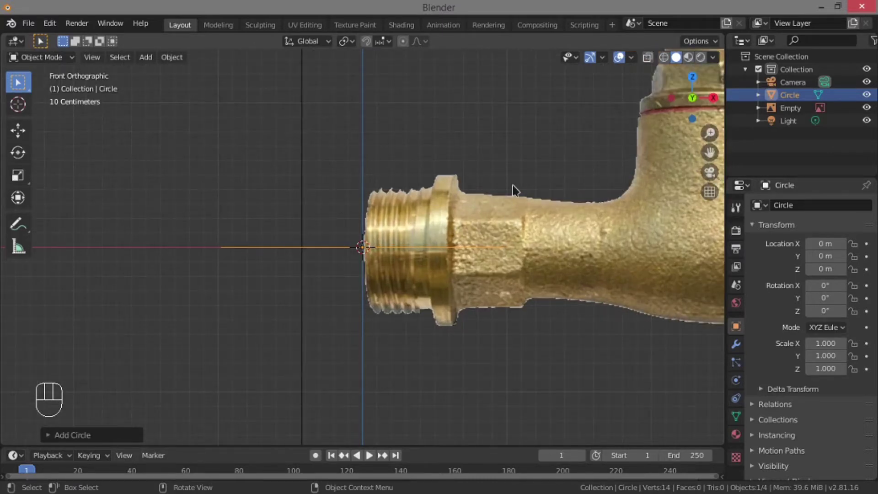
{"action": "key", "text": "r"}
{"action": "key", "text": "y"}
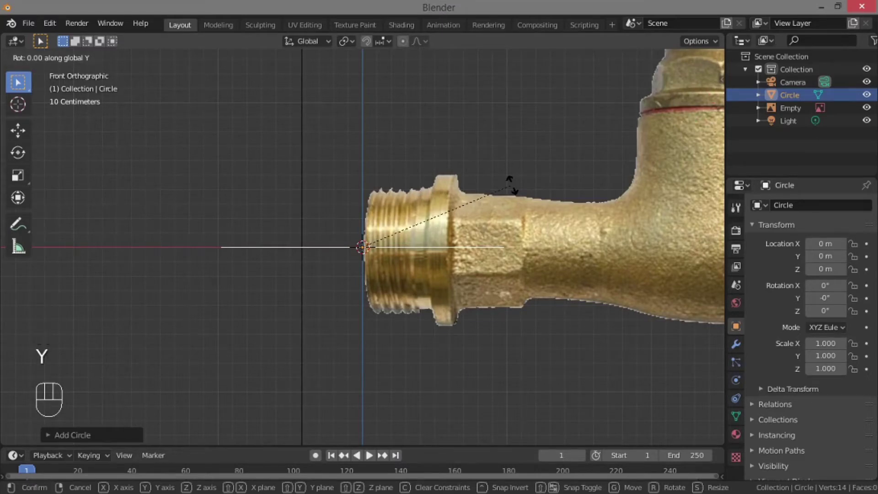
{"action": "type", "text": "90"}
{"action": "key", "text": "Return"}
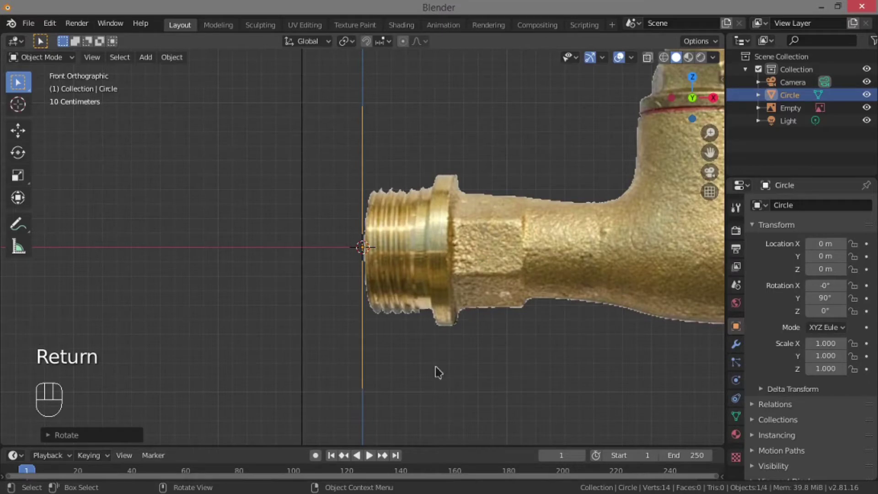
Fit the circle to the threaded inlet's end, scaling it to about 0.413 and moving it to about X 0.009 m, Z -0.031 m
{"action": "key", "text": "s"}
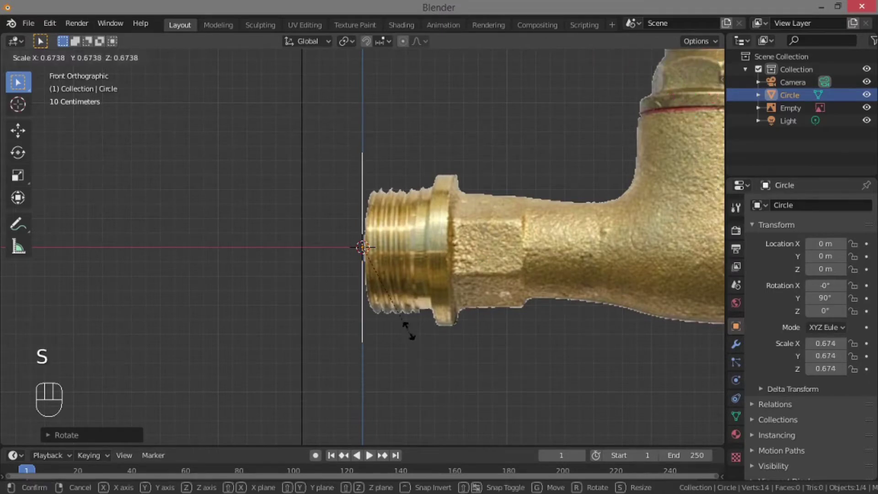
{"action": "left_click", "coordinate": [388, 263]}
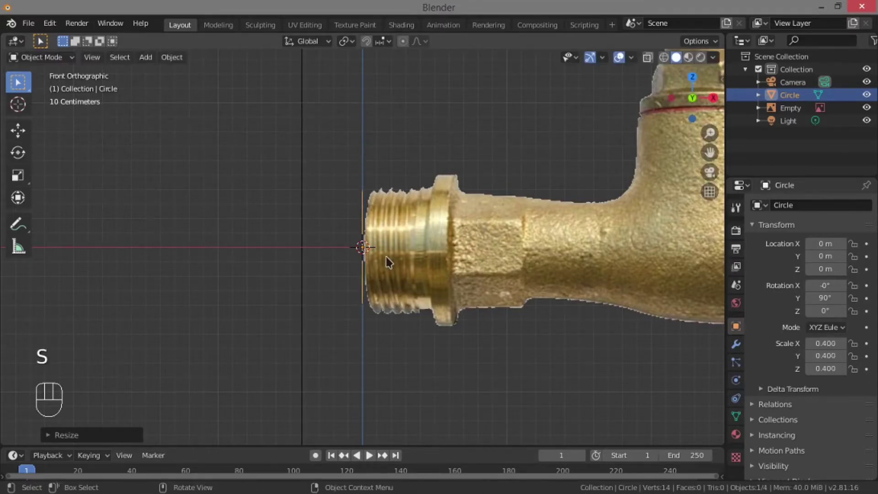
{"action": "key", "text": "g"}
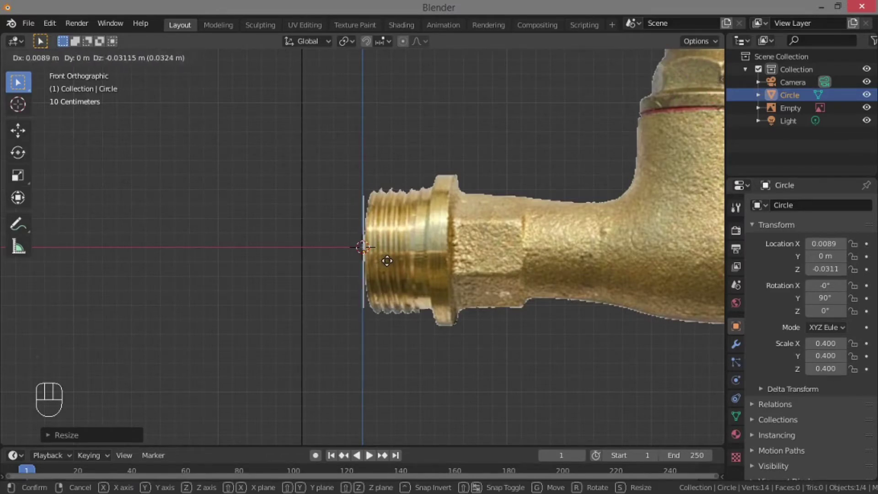
{"action": "left_click", "coordinate": [387, 260]}
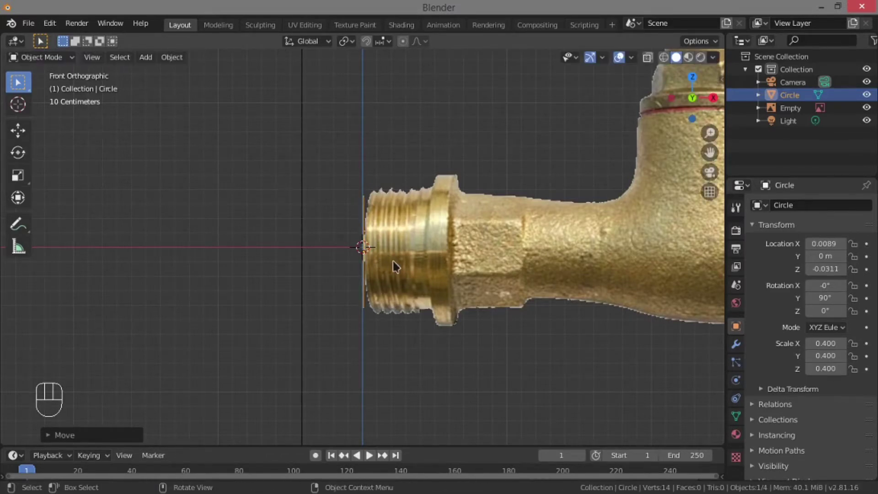
{"action": "key", "text": "s"}
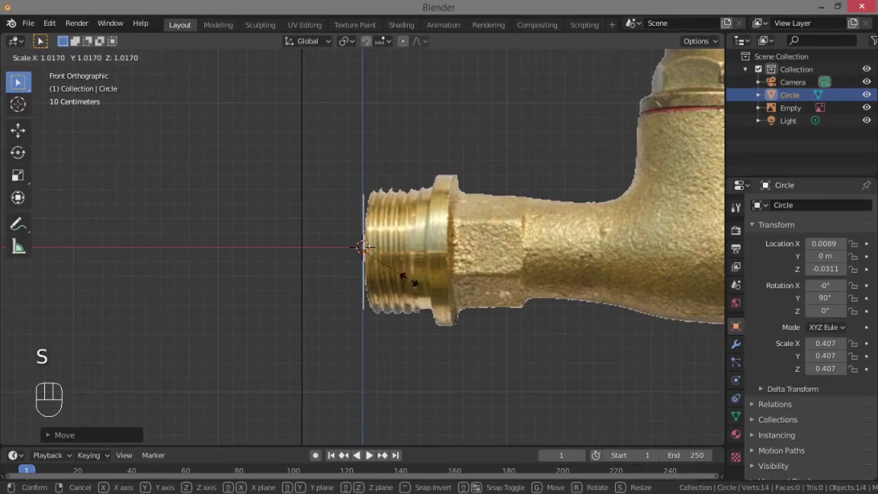
{"action": "left_click", "coordinate": [410, 280]}
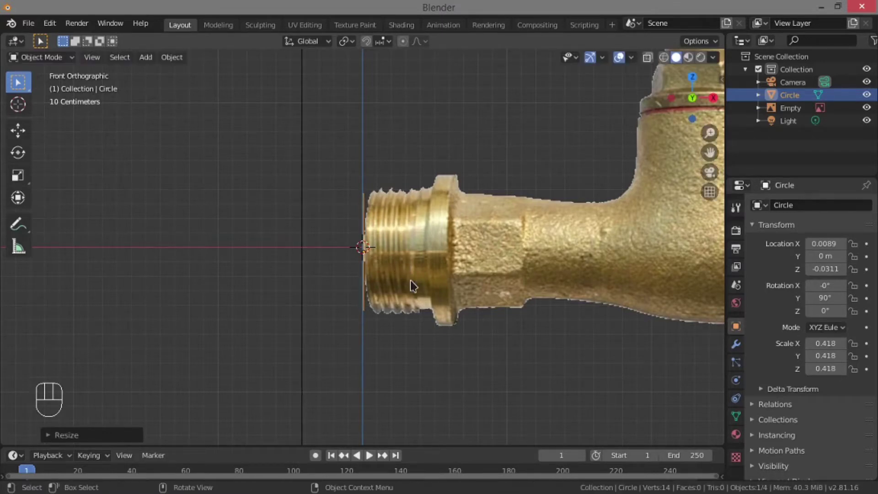
{"action": "key", "text": "s"}
{"action": "left_click", "coordinate": [410, 281]}
{"action": "key", "text": "KP_1"}
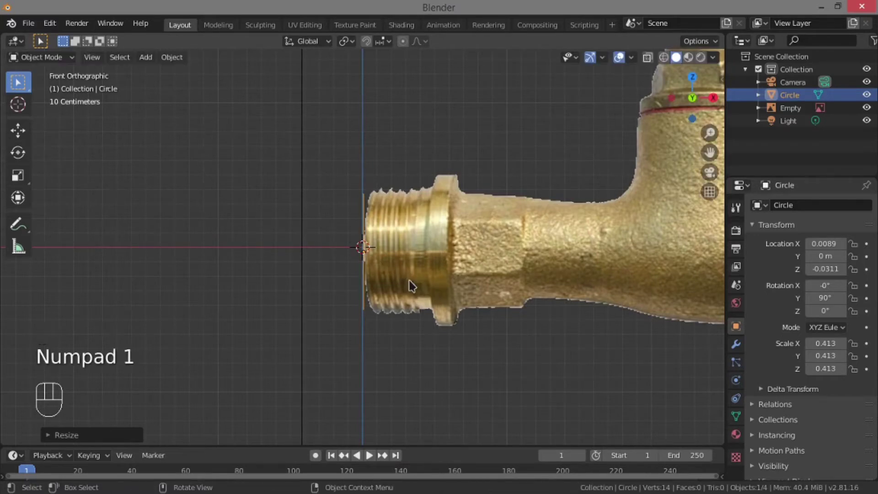
In Edit Mode, extrude the circle along X over the length of the inlet's threaded section
{"action": "key", "text": "Tab"}
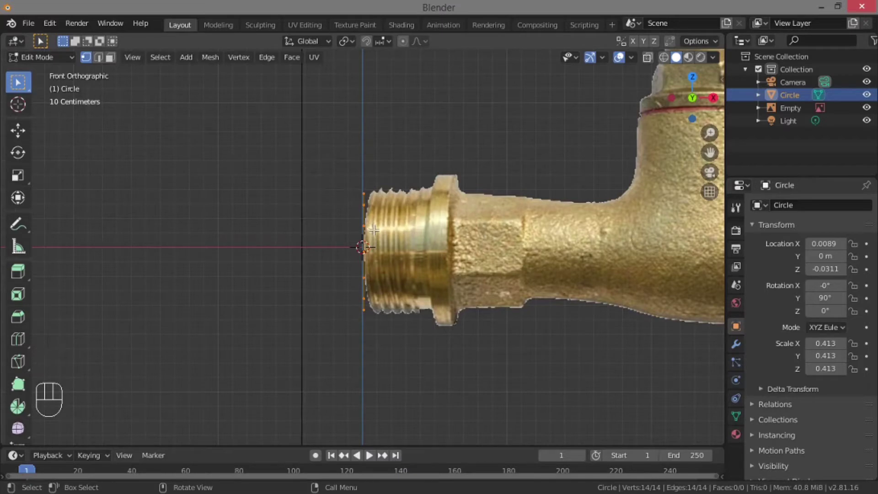
{"action": "key", "text": "e"}
{"action": "key", "text": "x"}
{"action": "key", "text": "x"}
{"action": "key", "text": "x"}
{"action": "key", "text": "x"}
{"action": "key", "text": "x"}
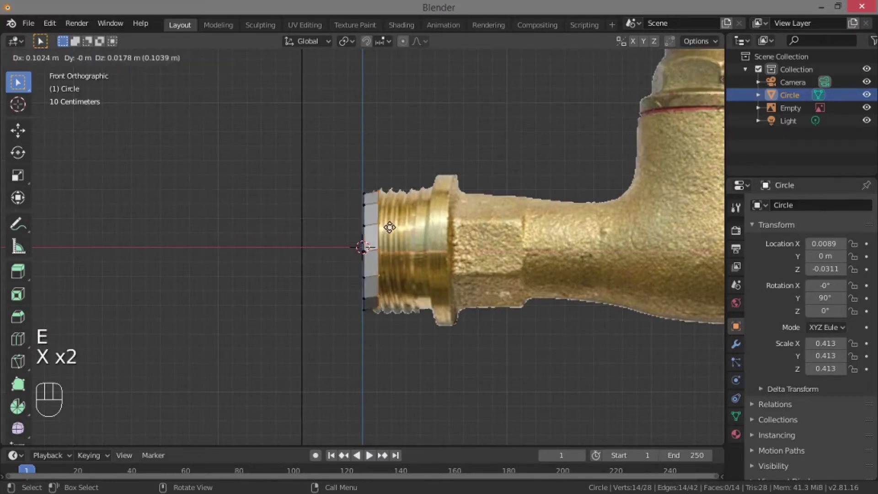
{"action": "key", "text": "x"}
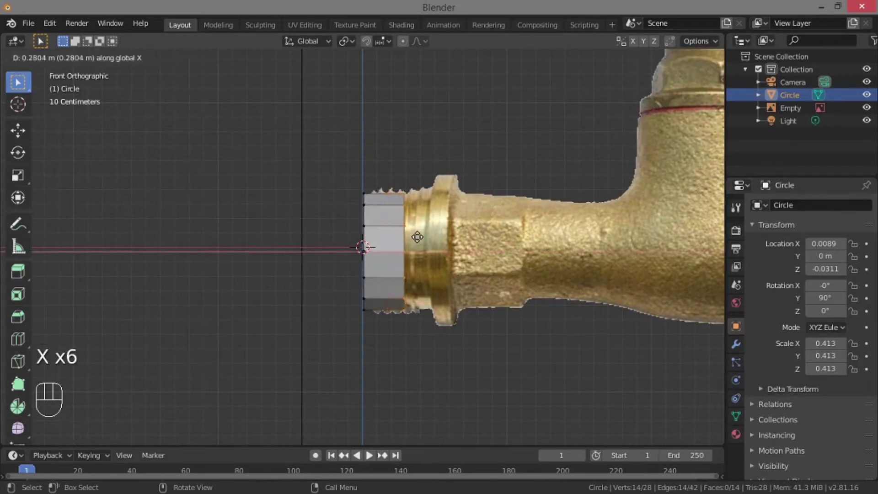
{"action": "left_click", "coordinate": [424, 239]}
Extrude and slightly enlarge the end loop, then extrude it about 0.09 m along X up to the flange
{"action": "key", "text": "e"}
{"action": "key", "text": "s"}
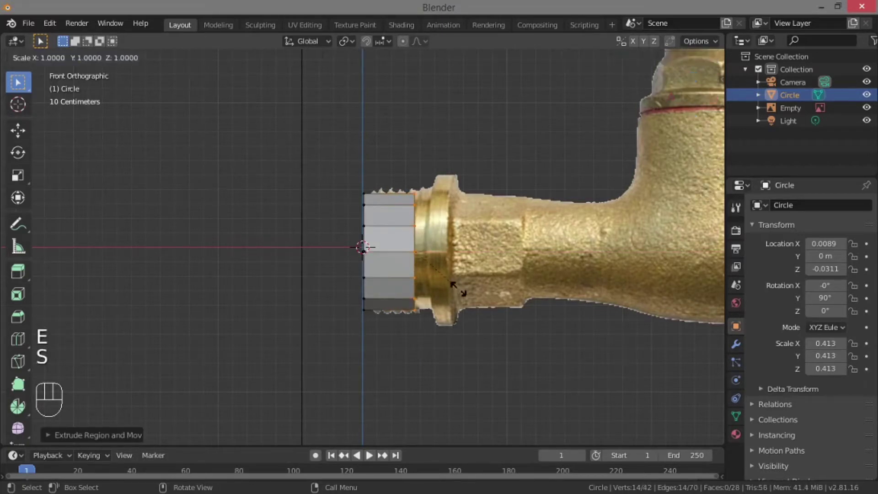
{"action": "left_click", "coordinate": [462, 291]}
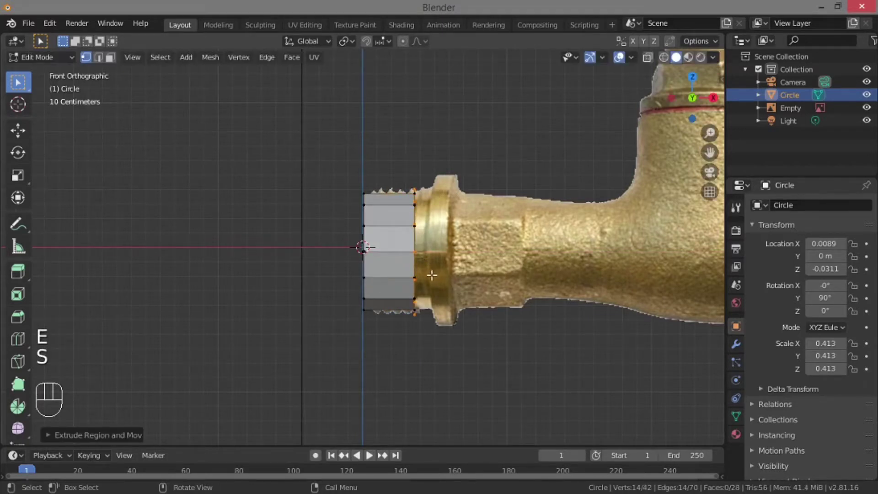
{"action": "key", "text": "e"}
{"action": "key", "text": "x"}
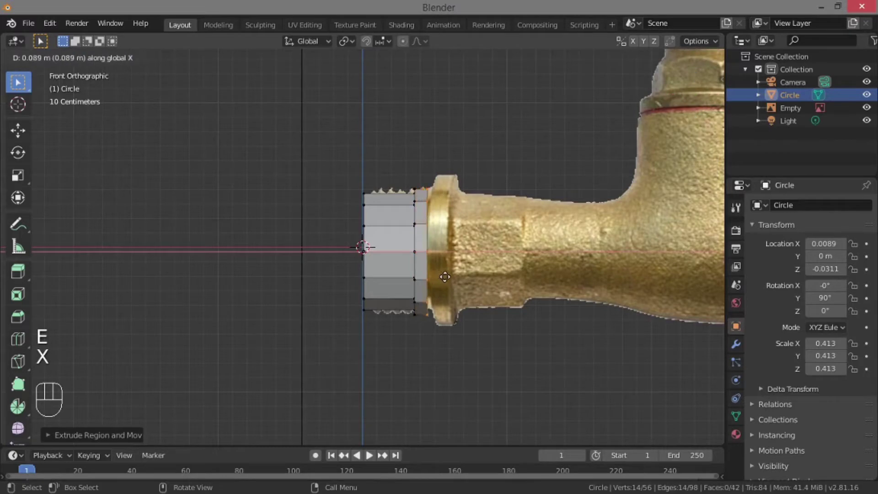
{"action": "left_click", "coordinate": [445, 277]}
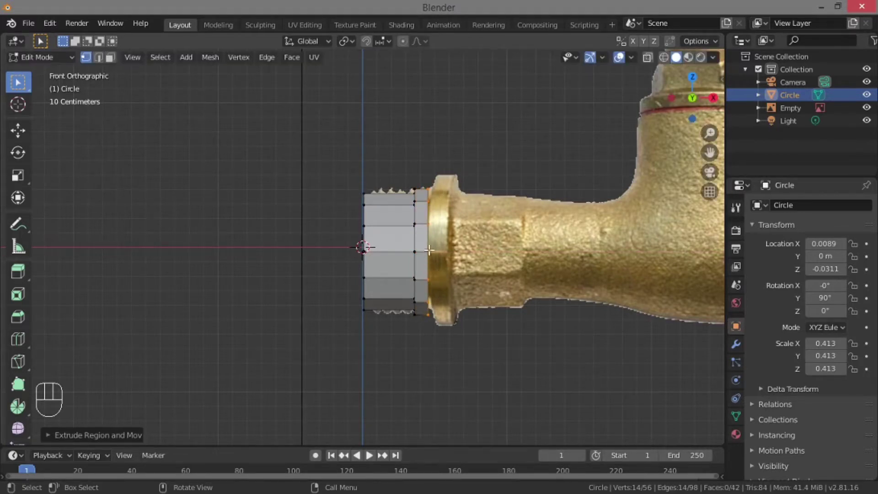
Extrude the end loop outward to the flange's outer diameter and extrude it along X across the flange's width
{"action": "scroll", "coordinate": [492, 205], "scroll_direction": "down", "scroll_amount": 1}
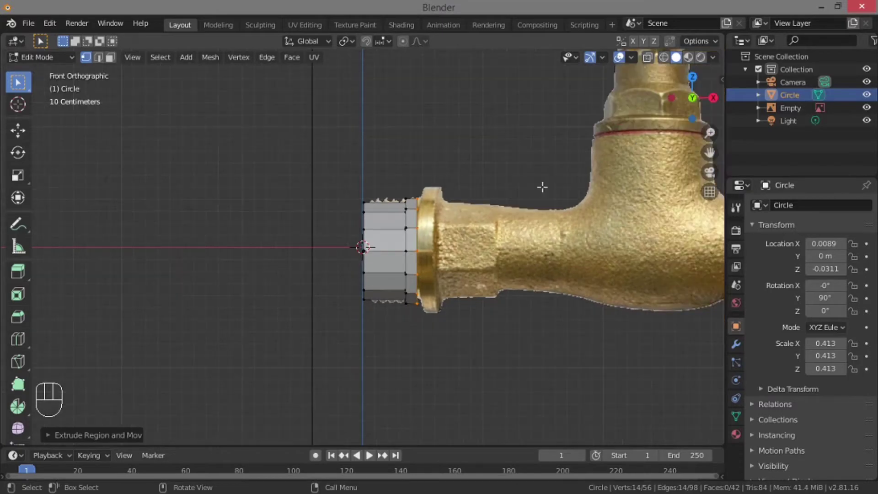
{"action": "middle_click_drag", "start_coordinate": [542, 187], "coordinate": [392, 195], "text": "shift"}
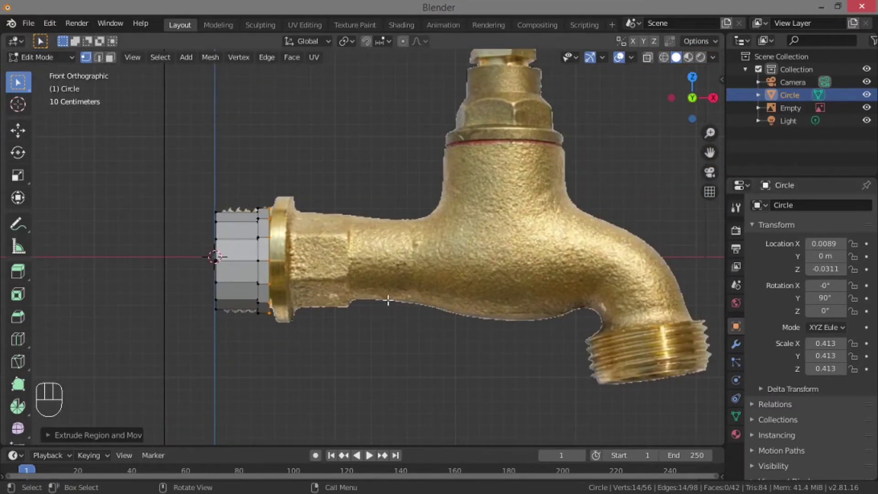
{"action": "scroll", "coordinate": [388, 301], "scroll_direction": "up", "scroll_amount": 4}
{"action": "middle_click_drag", "start_coordinate": [328, 278], "coordinate": [499, 278], "text": "shift"}
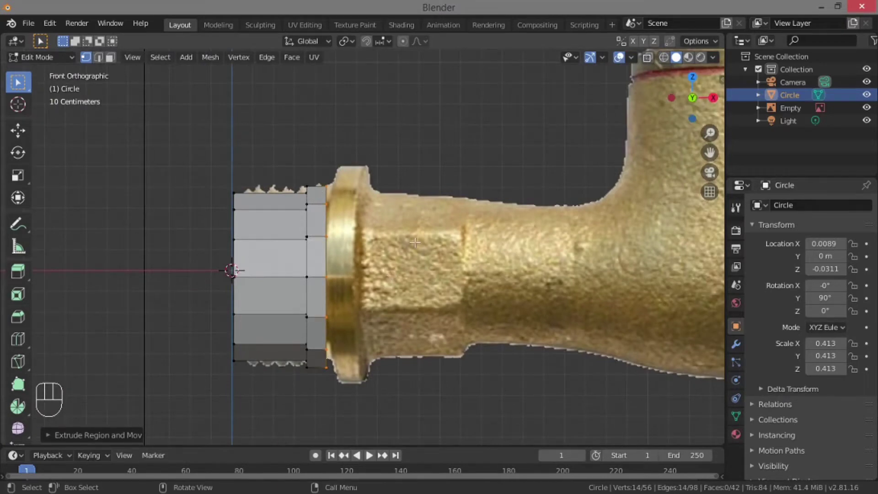
{"action": "key", "text": "e"}
{"action": "key", "text": "s"}
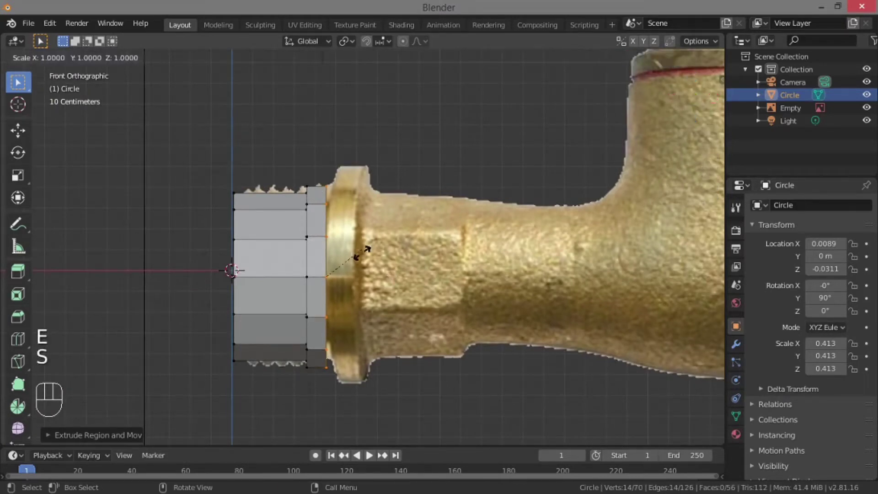
{"action": "left_click", "coordinate": [376, 252]}
{"action": "key", "text": "e"}
{"action": "key", "text": "x"}
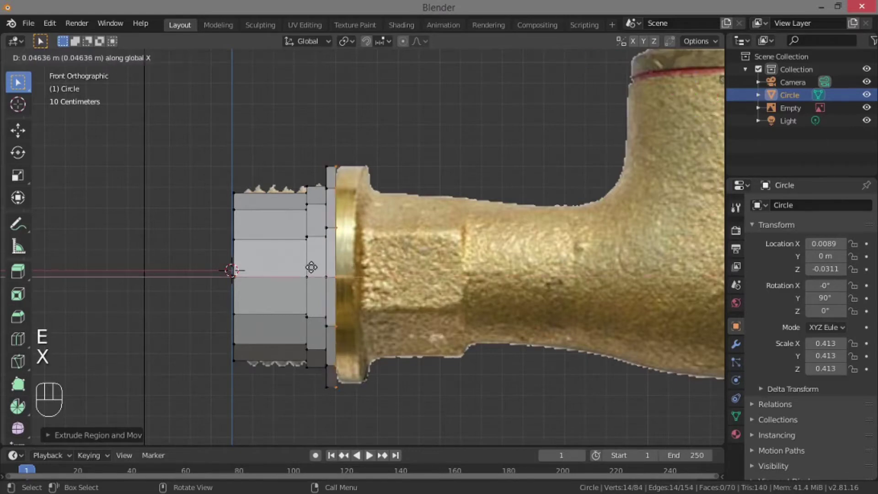
{"action": "left_click", "coordinate": [434, 309]}
Extrude the end loop inward behind the flange and extrude it along X over the pipe's flat-sided section
{"action": "key", "text": "e"}
{"action": "key", "text": "s"}
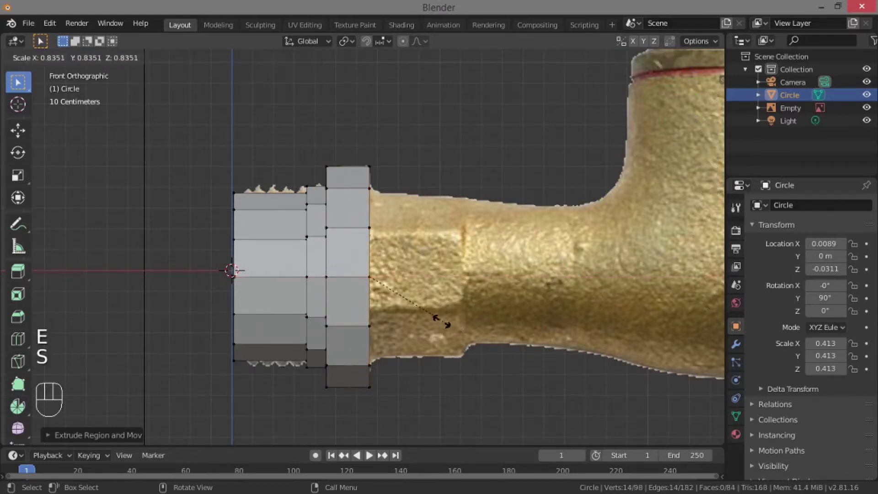
{"action": "left_click", "coordinate": [364, 292]}
{"action": "key", "text": "e"}
{"action": "key", "text": "x"}
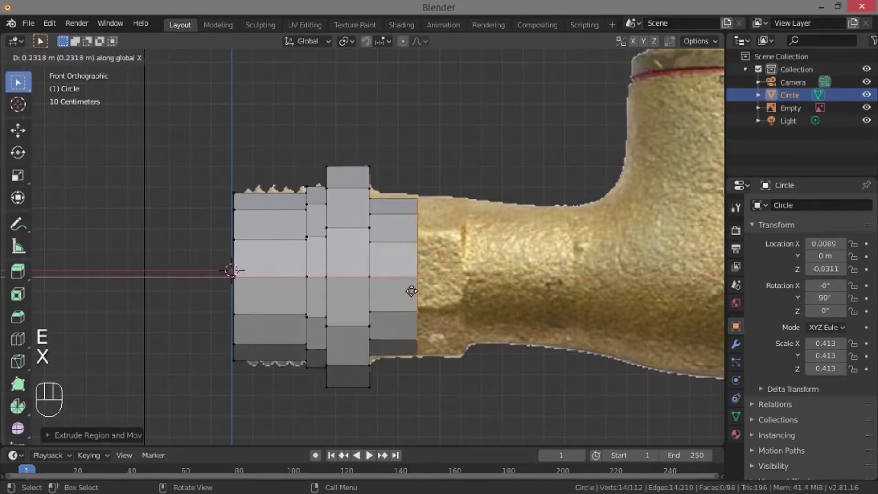
{"action": "left_click", "coordinate": [456, 291]}
Extrude the end loop inward to the slimmer neck diameter and extrude it along X to where the neck starts widening
{"action": "key", "text": "e"}
{"action": "key", "text": "s"}
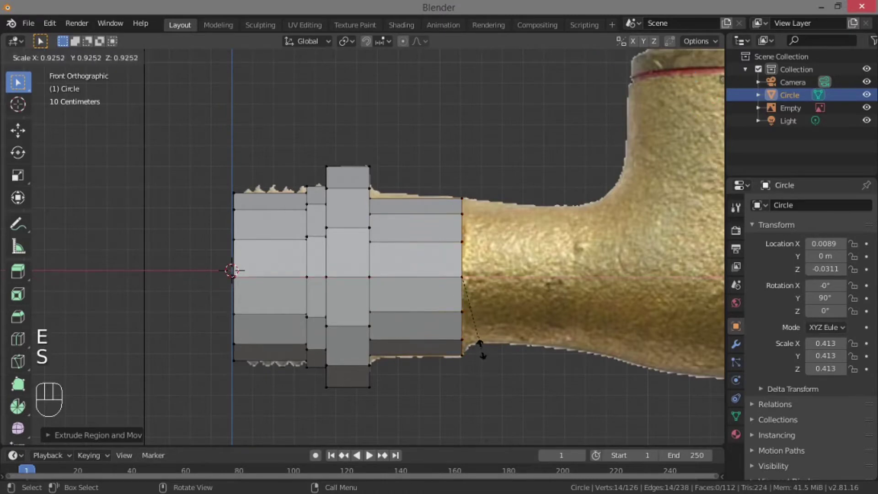
{"action": "left_click", "coordinate": [526, 330]}
{"action": "middle_click_drag", "start_coordinate": [526, 330], "coordinate": [403, 339], "text": "shift"}
{"action": "key", "text": "e"}
{"action": "key", "text": "x"}
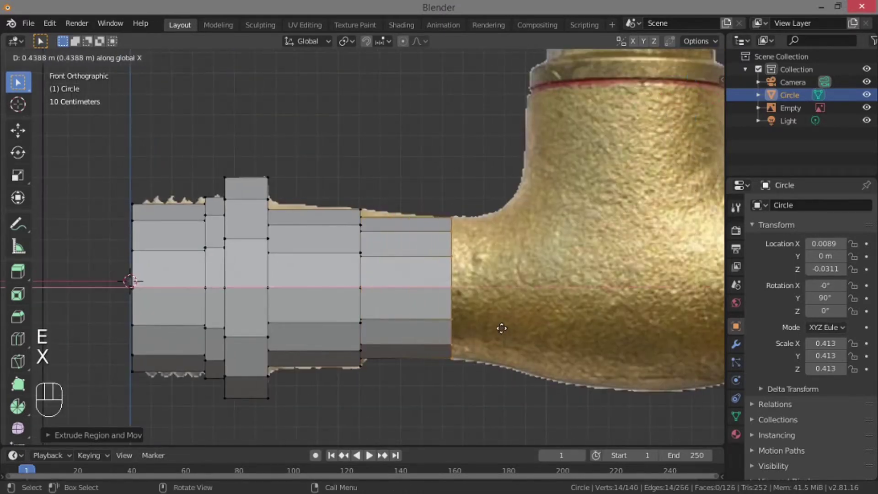
{"action": "left_click", "coordinate": [456, 315]}
Extrude the neck's end loop along X up to the near edge of the tap's vertical body
{"action": "key", "text": "e"}
{"action": "key", "text": "x"}
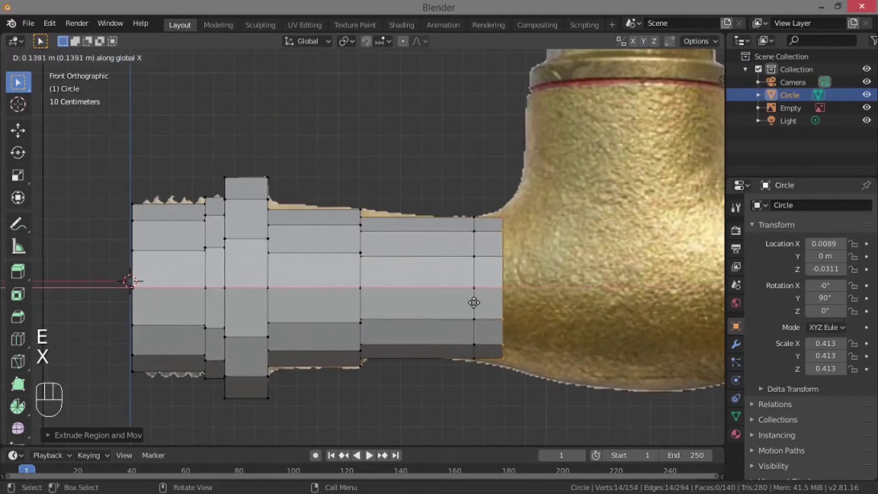
{"action": "left_click", "coordinate": [488, 303]}
{"action": "key", "text": "e"}
{"action": "key", "text": "s"}
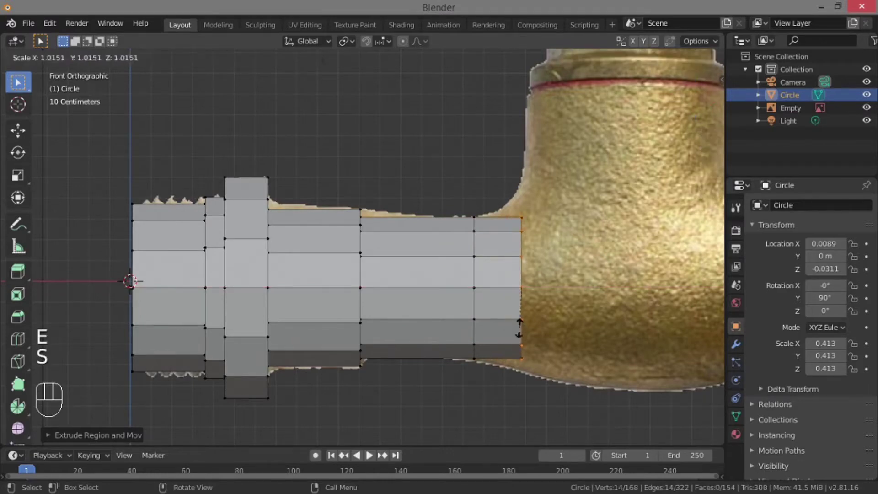
{"action": "left_click", "coordinate": [526, 337]}
{"action": "key", "text": "ctrl+z"}
Enlarge the end loop and raise it along Z to fit the flared outline where the neck meets the tap body
{"action": "key", "text": "s"}
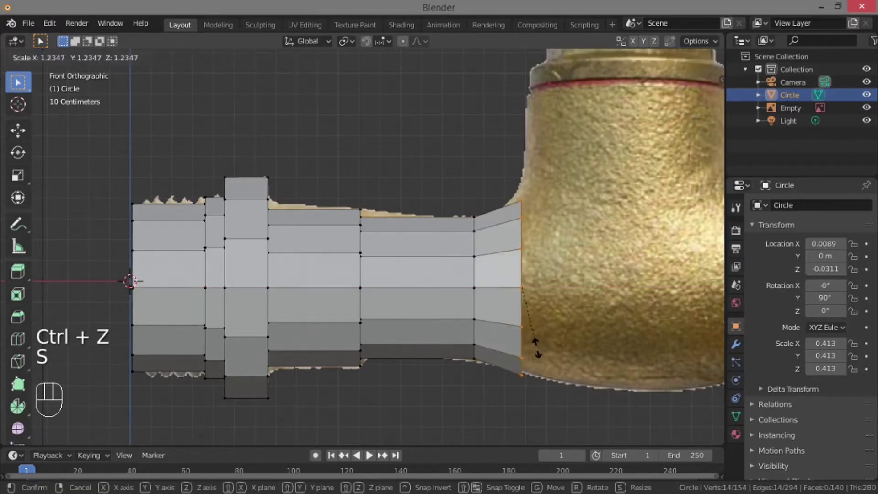
{"action": "left_click", "coordinate": [528, 345]}
{"action": "key", "text": "g"}
{"action": "key", "text": "z"}
{"action": "left_click", "coordinate": [520, 336]}
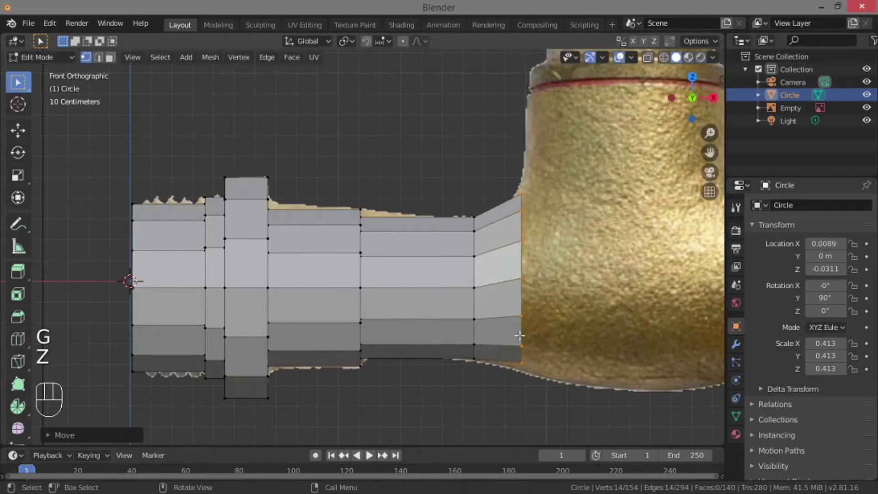
{"action": "key", "text": "s"}
{"action": "left_click", "coordinate": [522, 334]}
Extrude the end loop about 0.61 m along X to the middle of the tap body
{"action": "middle_click_drag", "start_coordinate": [507, 337], "coordinate": [398, 337], "text": "shift"}
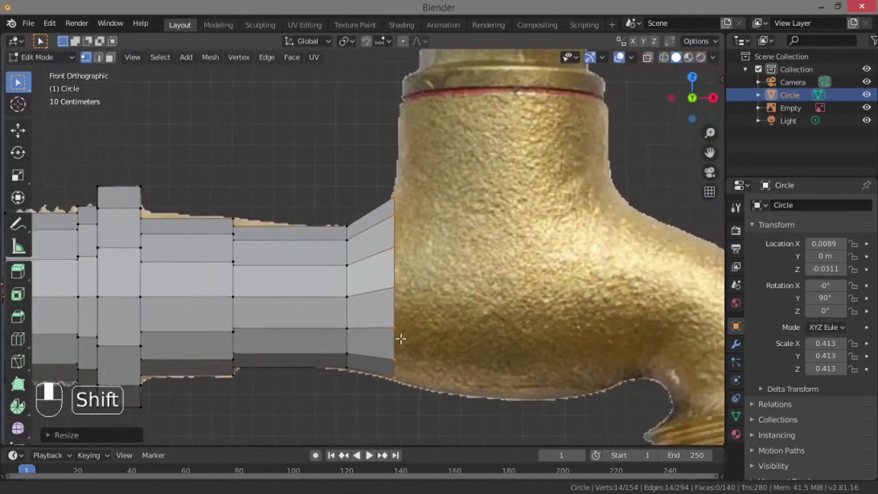
{"action": "scroll", "coordinate": [435, 304], "scroll_direction": "down", "scroll_amount": 2}
{"action": "scroll", "coordinate": [435, 304], "scroll_direction": "up", "scroll_amount": 1}
{"action": "key", "text": "e"}
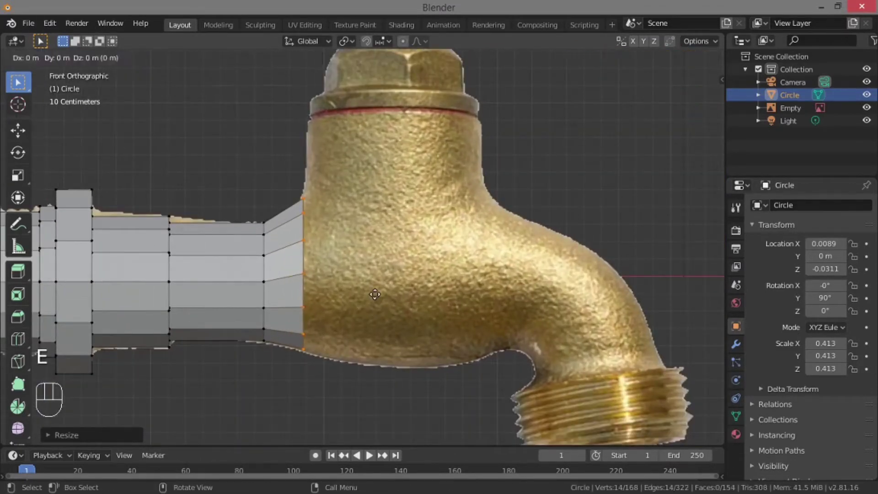
{"action": "key", "text": "x"}
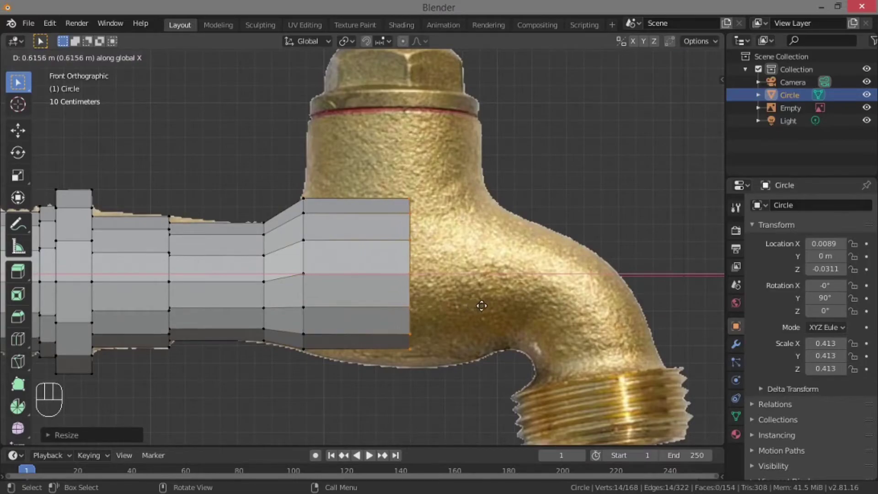
{"action": "left_click", "coordinate": [481, 306]}
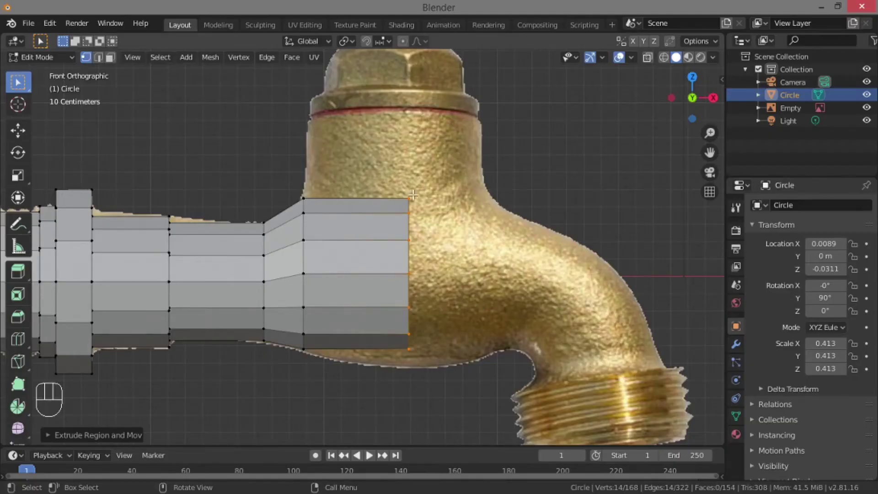
Scale up the loop at the middle of the tap body until it reaches the body's lower outline
{"action": "middle_click_drag", "start_coordinate": [413, 195], "coordinate": [374, 195]}
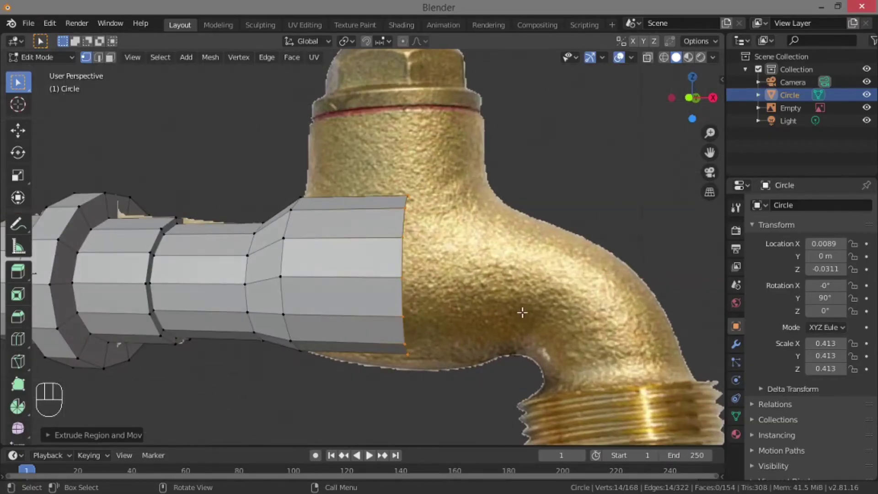
{"action": "middle_click_drag", "start_coordinate": [522, 313], "coordinate": [557, 293]}
{"action": "key", "text": "KP_1"}
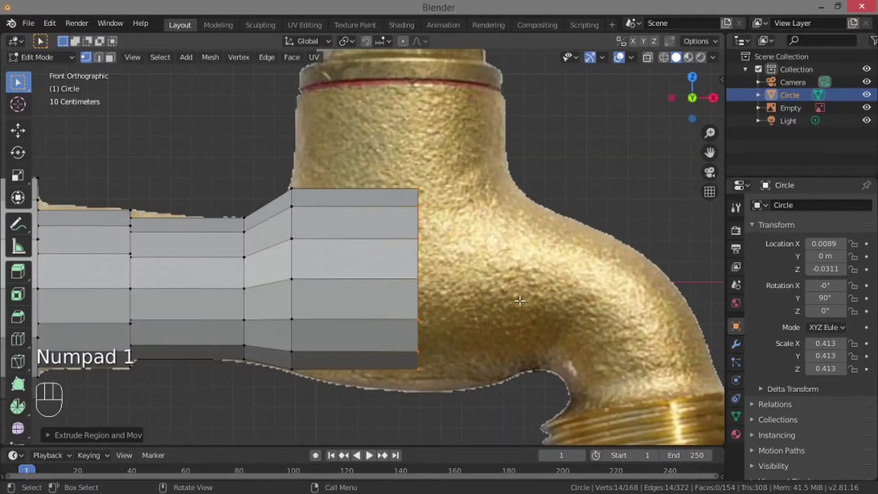
{"action": "key", "text": "s"}
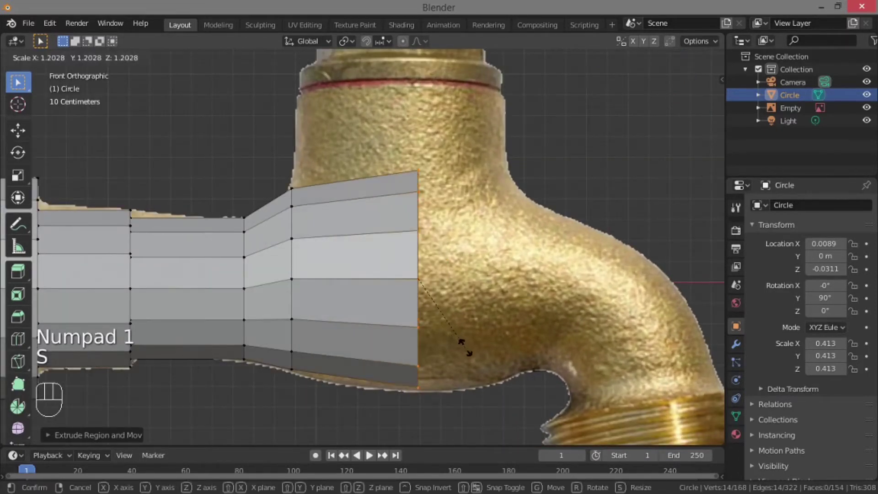
{"action": "left_click", "coordinate": [308, 370]}
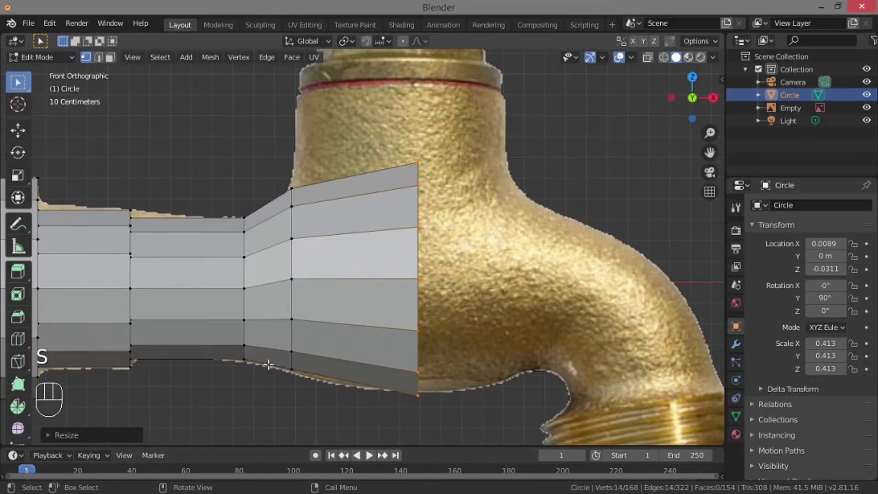
{"action": "key", "text": "s"}
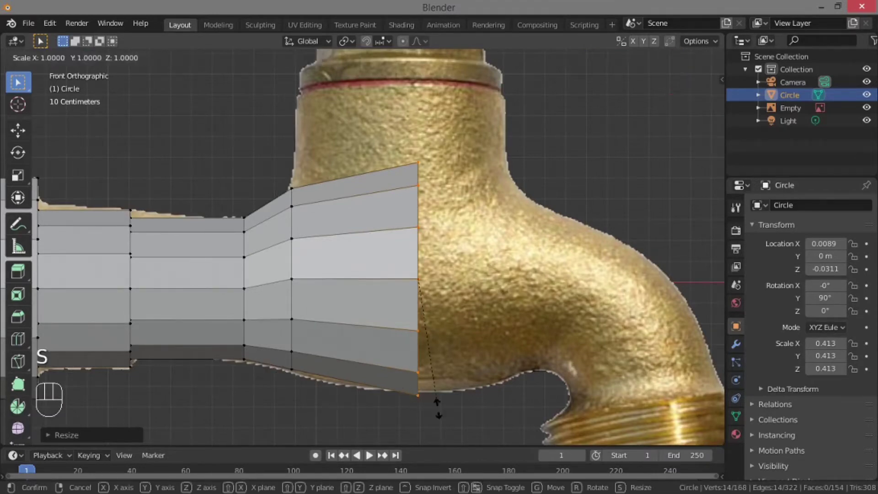
{"action": "left_click", "coordinate": [430, 380]}
Extrude the loop along X to the body's far edge, scale it to about 0.85 and lower it along Z to fit the outline
{"action": "key", "text": "e"}
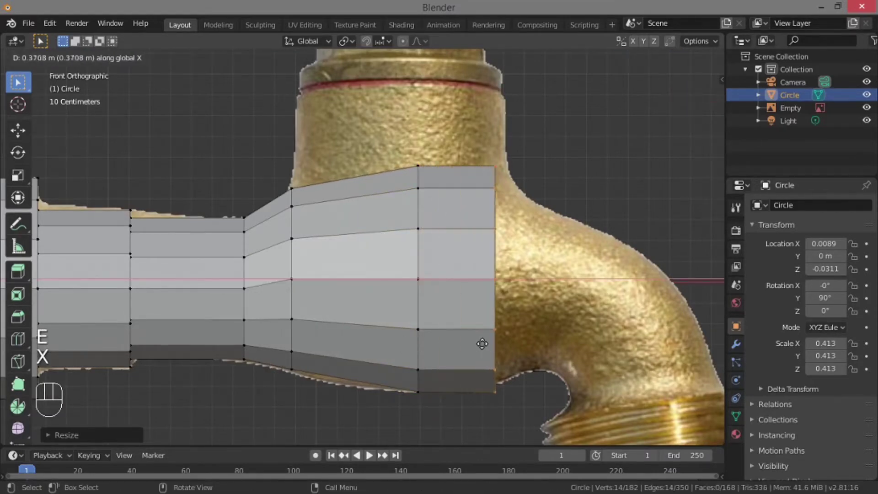
{"action": "left_click", "coordinate": [497, 344]}
{"action": "key", "text": "s"}
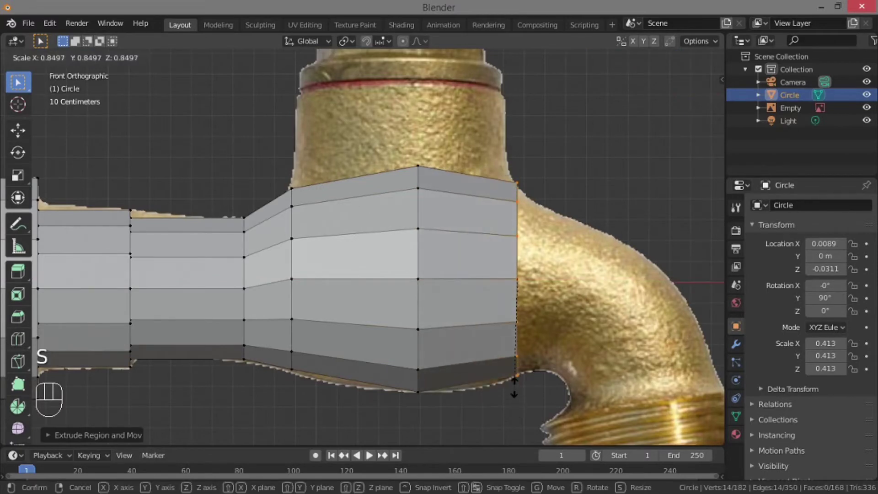
{"action": "left_click", "coordinate": [515, 384]}
{"action": "key", "text": "g"}
{"action": "key", "text": "z"}
{"action": "left_click", "coordinate": [503, 326]}
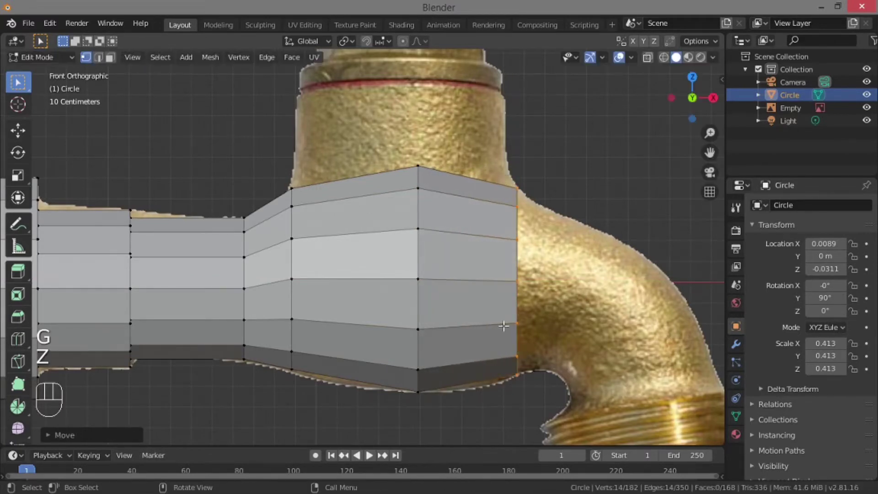
Extrude the loop along X into the spout, then tilt it about Y, shrink it and reposition it to match the spout's outline
{"action": "key", "text": "e"}
{"action": "key", "text": "x"}
{"action": "left_click", "coordinate": [560, 320]}
{"action": "key", "text": "r"}
{"action": "key", "text": "y"}
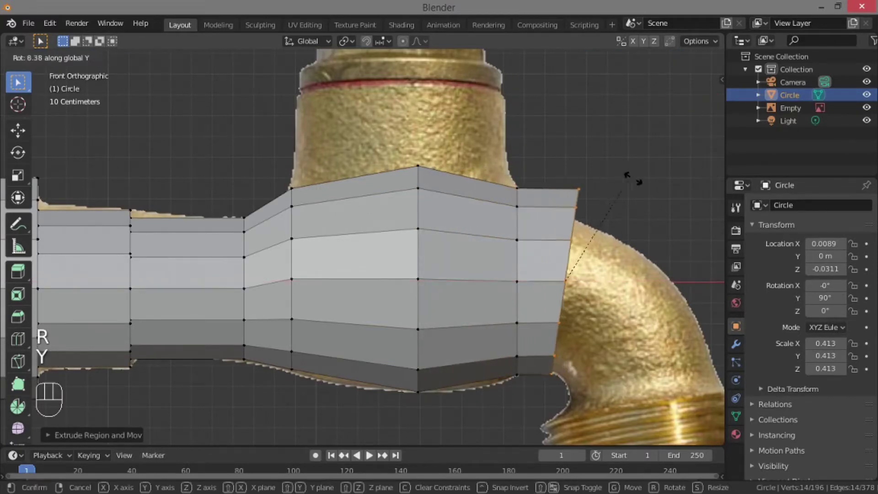
{"action": "left_click", "coordinate": [633, 165]}
{"action": "key", "text": "s"}
{"action": "left_click", "coordinate": [602, 212]}
{"action": "key", "text": "g"}
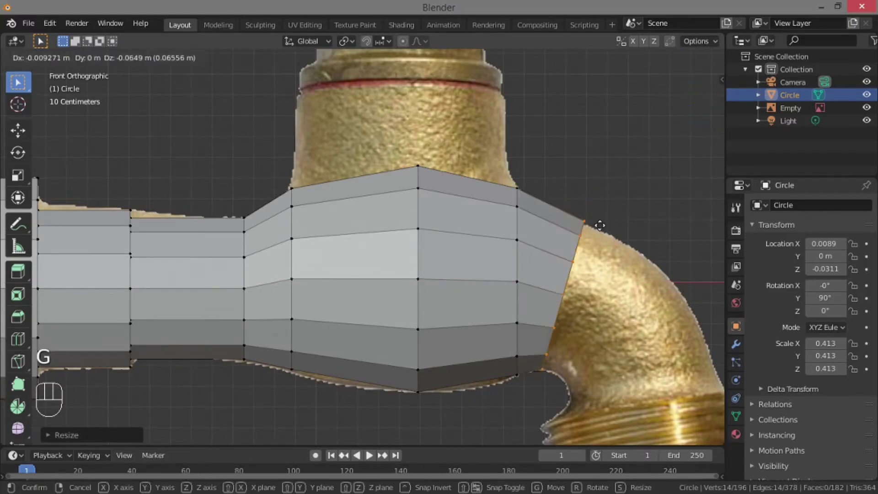
{"action": "left_click", "coordinate": [599, 225]}
Extrude the end loop further along the spout's upper bend, following the reference outline
{"action": "key", "text": "e"}
{"action": "left_click", "coordinate": [645, 249]}
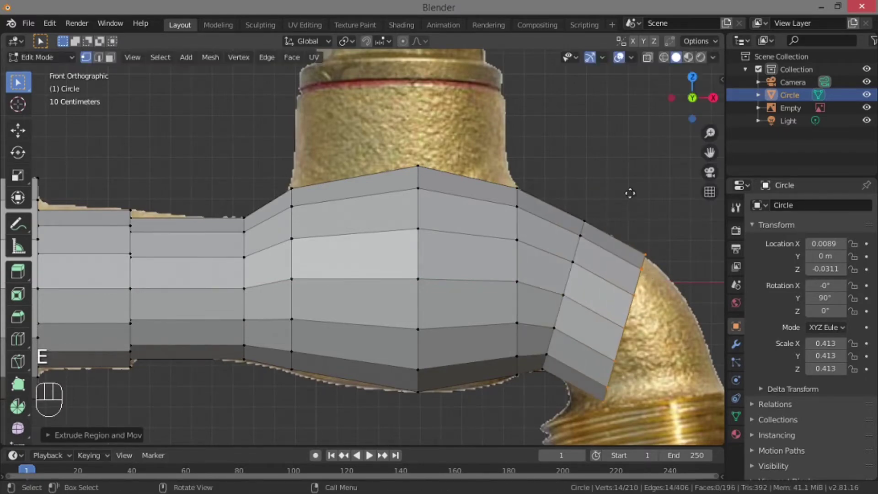
{"action": "key", "text": "e"}
{"action": "key", "text": "y"}
{"action": "key", "text": "r"}
{"action": "left_click", "coordinate": [645, 195]}
{"action": "key", "text": "ctrl+z"}
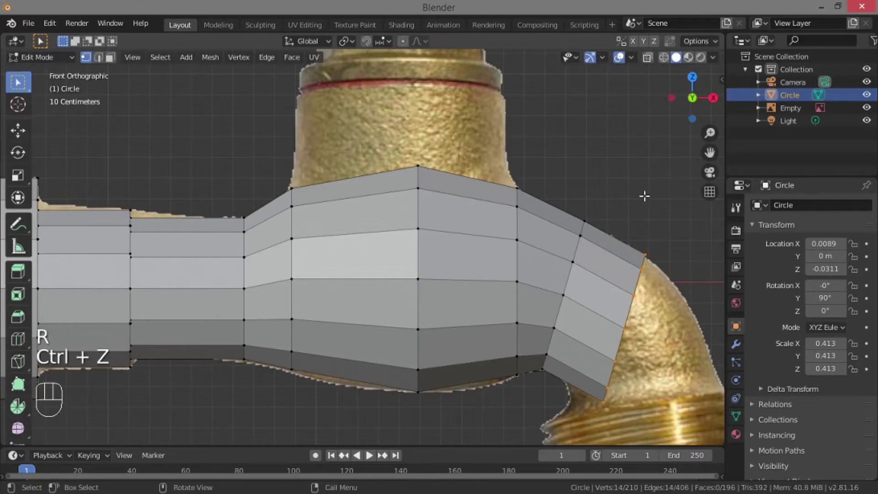
Rotate the end loop about Y to follow the spout's bend, then reposition and slightly shrink it to fit the outline
{"action": "key", "text": "r"}
{"action": "key", "text": "y"}
{"action": "left_click", "coordinate": [654, 277]}
{"action": "key", "text": "g"}
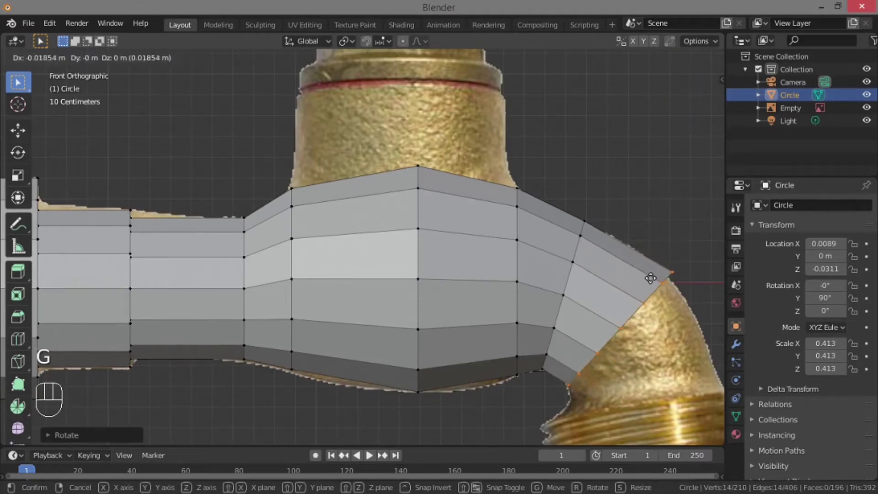
{"action": "left_click", "coordinate": [662, 253]}
{"action": "key", "text": "s"}
{"action": "left_click", "coordinate": [682, 231]}
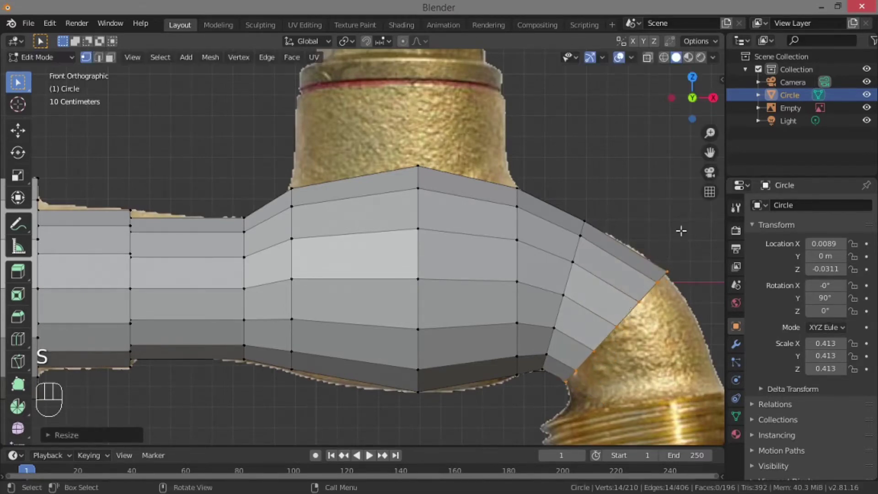
Extrude the loop down the spout, rotate it about Y and move it onto the outline just above the outlet thread
{"action": "middle_click_drag", "start_coordinate": [682, 231], "coordinate": [507, 129], "text": "shift"}
{"action": "key", "text": "e"}
{"action": "left_click", "coordinate": [556, 195]}
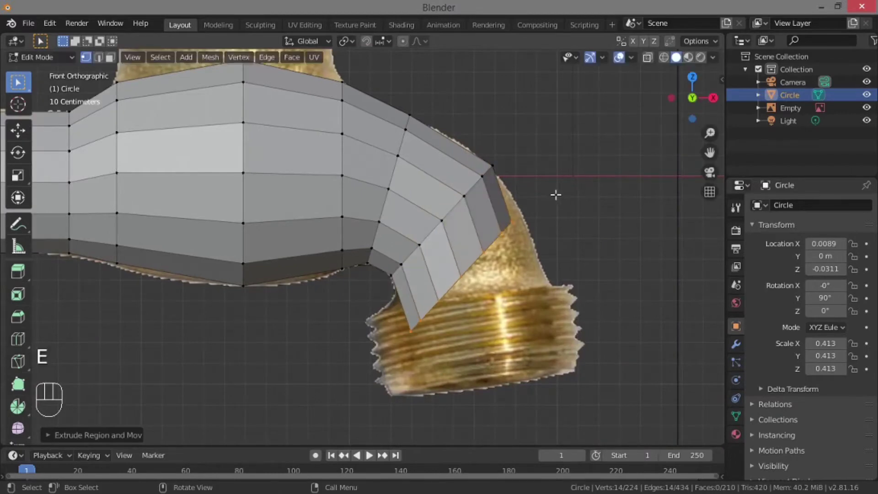
{"action": "key", "text": "r"}
{"action": "key", "text": "y"}
{"action": "left_click", "coordinate": [592, 261]}
{"action": "key", "text": "g"}
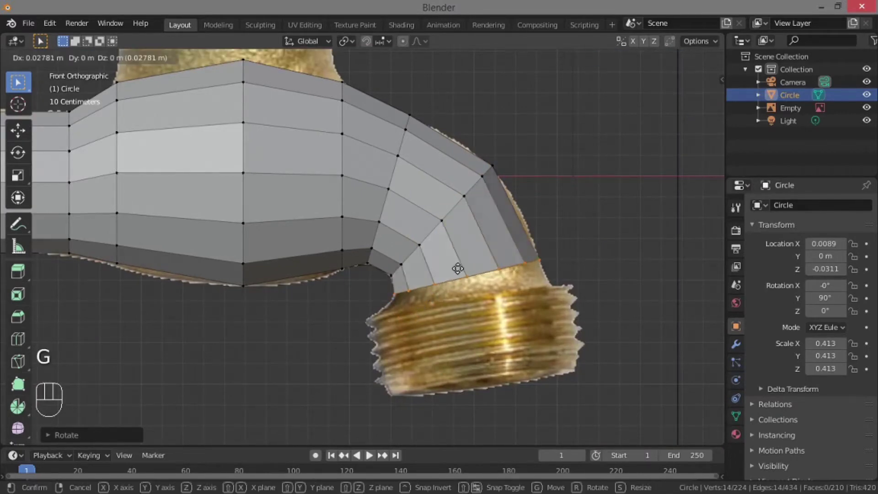
{"action": "left_click", "coordinate": [600, 260]}
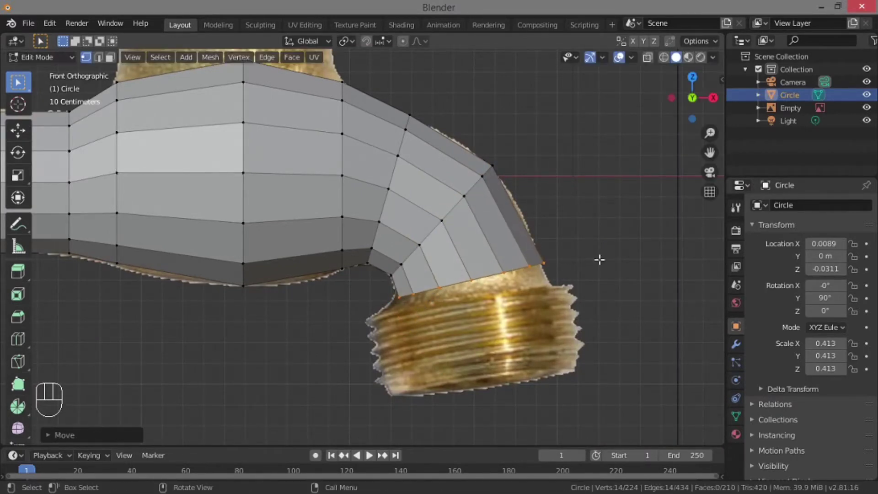
Fine-tune the loop's rotation about Y and move it down to the upper edge of the outlet thread
{"action": "key", "text": "r"}
{"action": "key", "text": "y"}
{"action": "left_click", "coordinate": [599, 266]}
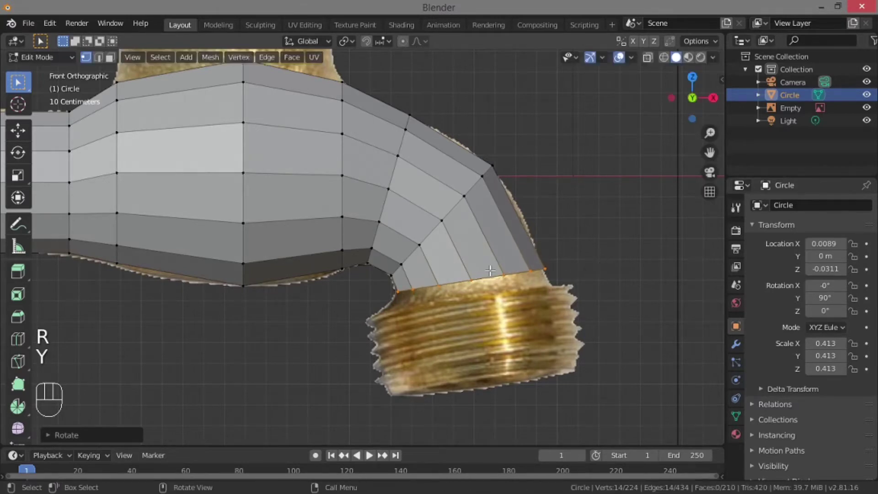
{"action": "key", "text": "g"}
{"action": "left_click", "coordinate": [489, 280]}
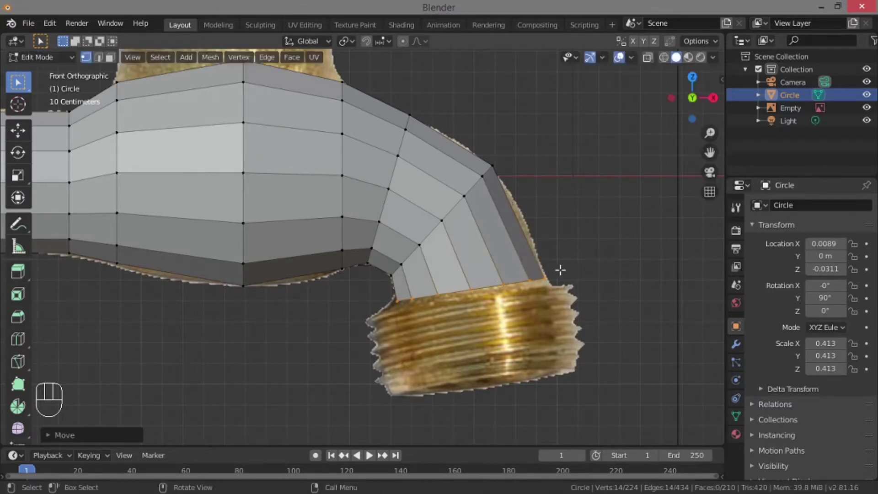
Extrude the loop in place, scale it up slightly, and extrude it about 0.45 m down to the end of the outlet
{"action": "key", "text": "e"}
{"action": "key", "text": "s"}
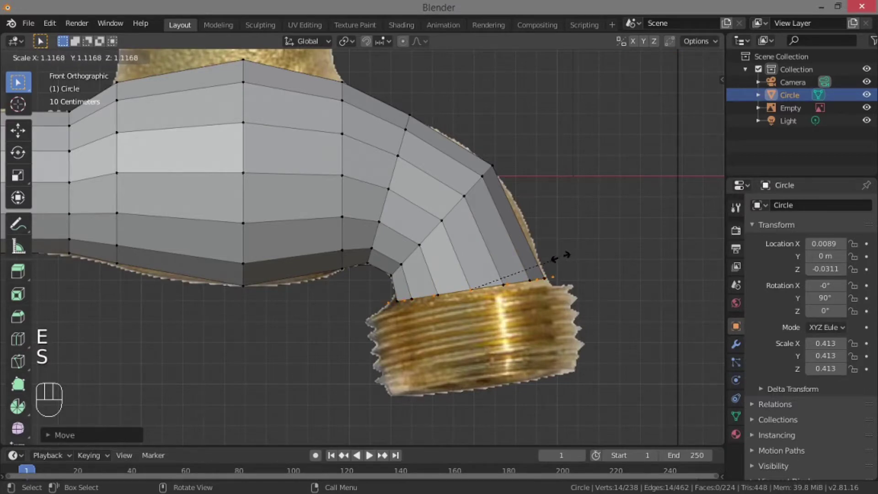
{"action": "right_click", "coordinate": [539, 268]}
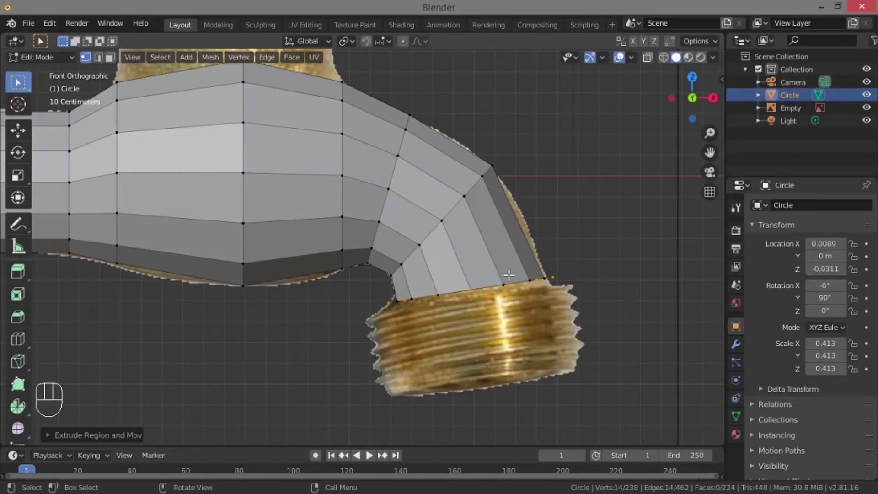
{"action": "key", "text": "e"}
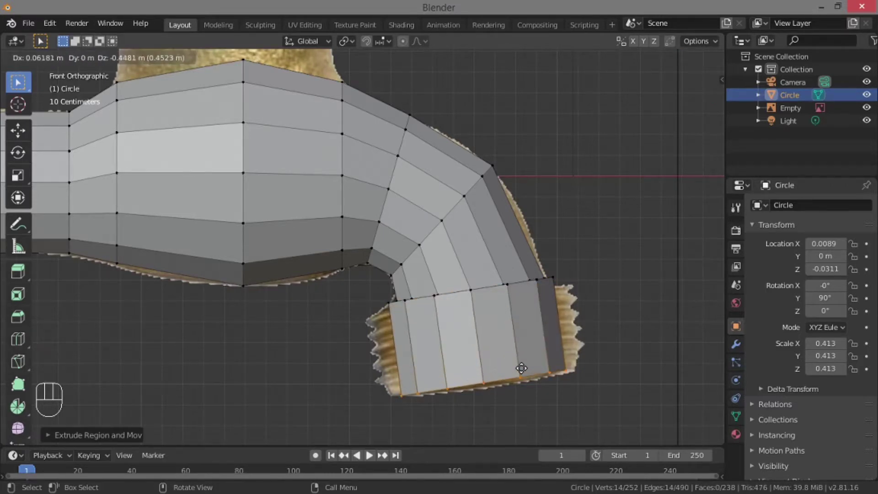
{"action": "left_click", "coordinate": [521, 368]}
Examine from several angles the tap body mesh where the vertical neck meets it
{"action": "scroll", "coordinate": [449, 221], "scroll_direction": "down", "scroll_amount": 4}
{"action": "middle_click_drag", "start_coordinate": [449, 221], "coordinate": [398, 361]}
{"action": "scroll", "coordinate": [317, 261], "scroll_direction": "up", "scroll_amount": 3}
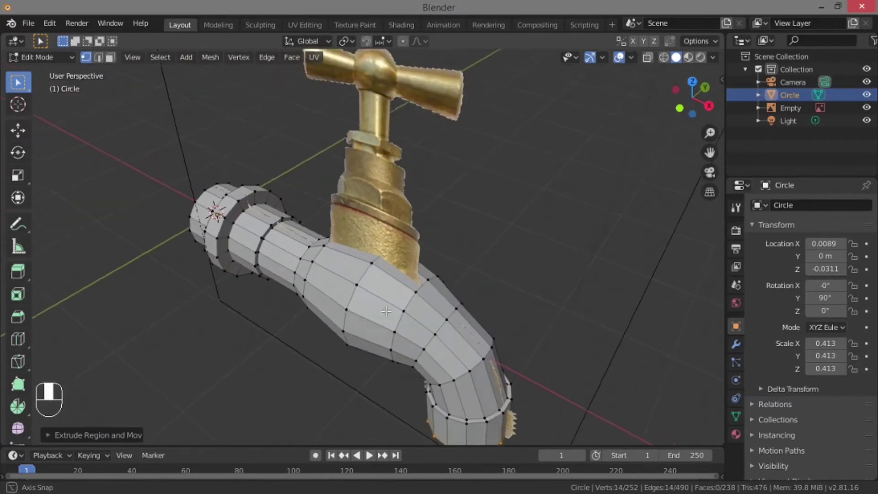
{"action": "scroll", "coordinate": [316, 261], "scroll_direction": "up", "scroll_amount": 3}
{"action": "middle_click_drag", "start_coordinate": [316, 261], "coordinate": [385, 253]}
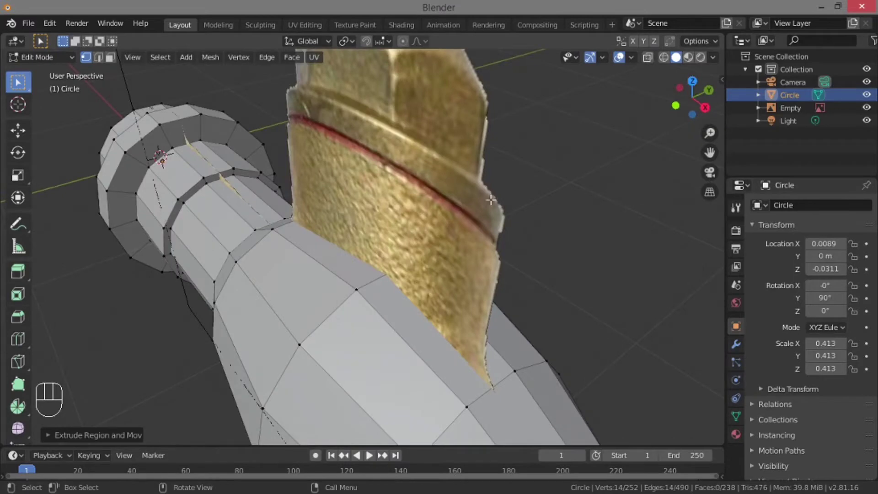
{"action": "scroll", "coordinate": [491, 200], "scroll_direction": "down", "scroll_amount": 4}
{"action": "middle_click_drag", "start_coordinate": [523, 178], "coordinate": [419, 184]}
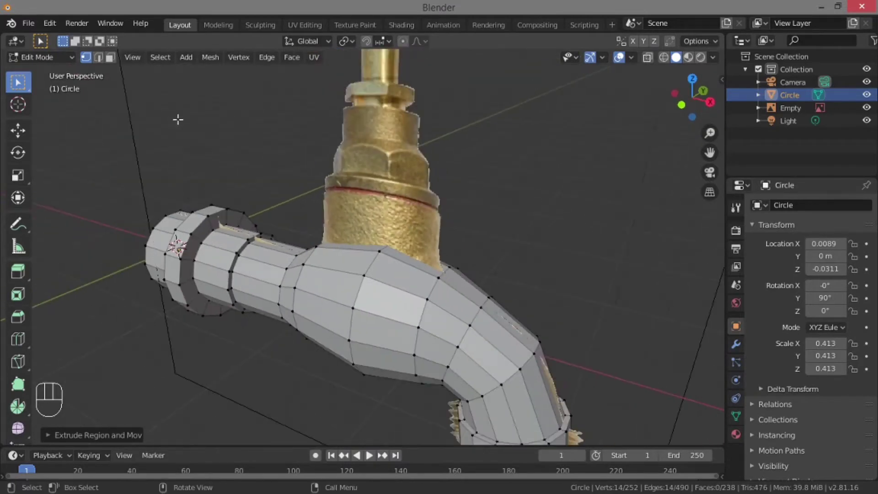
Check in the add-on preferences that LoopTools is enabled, filtering the list by "loop"
{"action": "left_click", "coordinate": [50, 23]}
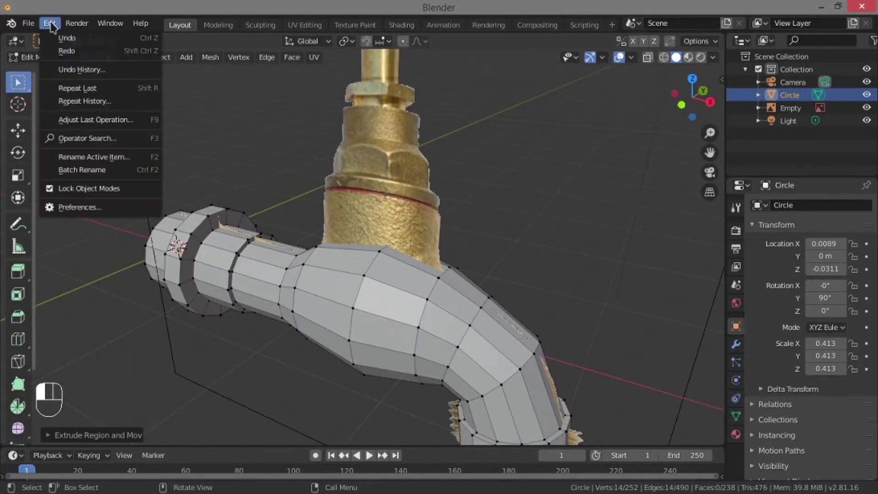
{"action": "left_click", "coordinate": [87, 210]}
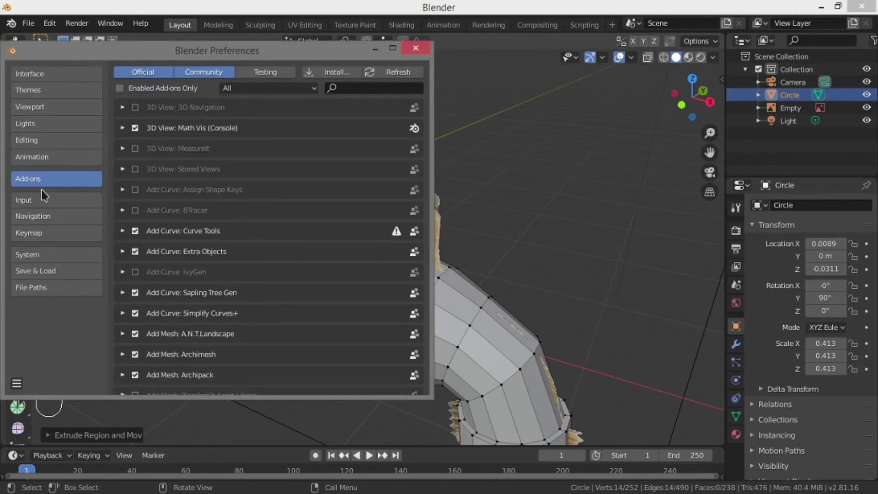
{"action": "left_click", "coordinate": [385, 87]}
{"action": "type", "text": "op"}
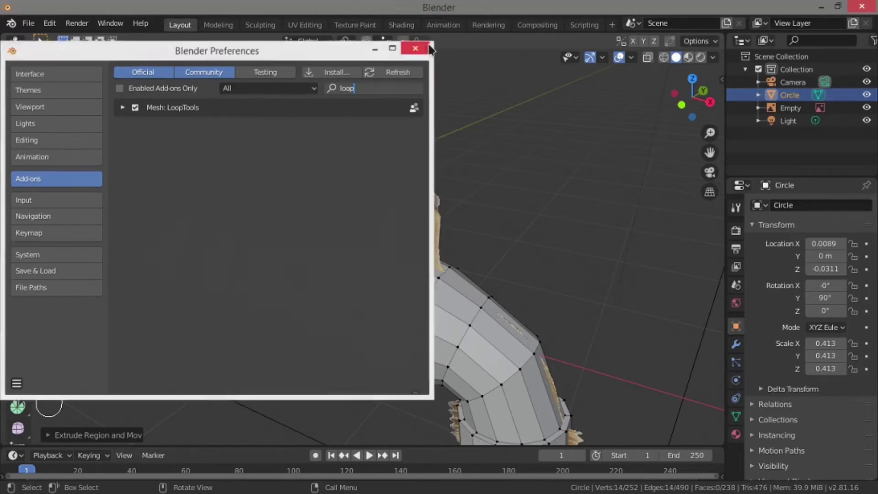
{"action": "left_click", "coordinate": [415, 48]}
Delete the two topmost vertices of the body's middle loop to open a hole for the vertical neck
{"action": "middle_click_drag", "start_coordinate": [413, 253], "coordinate": [339, 276]}
{"action": "left_click", "coordinate": [339, 267]}
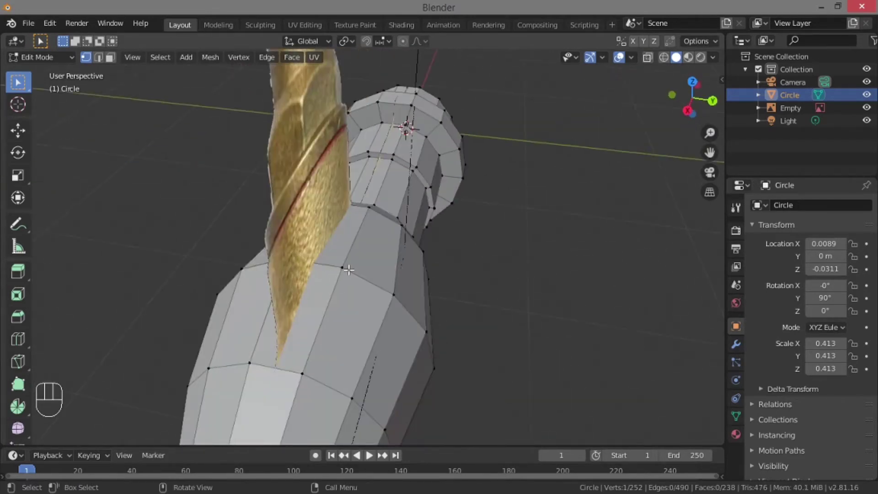
{"action": "left_click", "coordinate": [348, 270], "text": "shift"}
{"action": "key", "text": "x"}
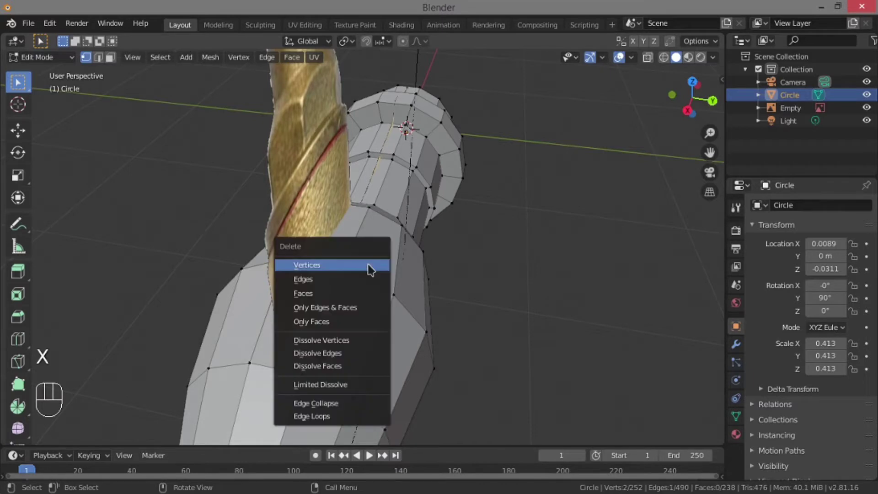
{"action": "middle_click_drag", "start_coordinate": [241, 251], "coordinate": [115, 282]}
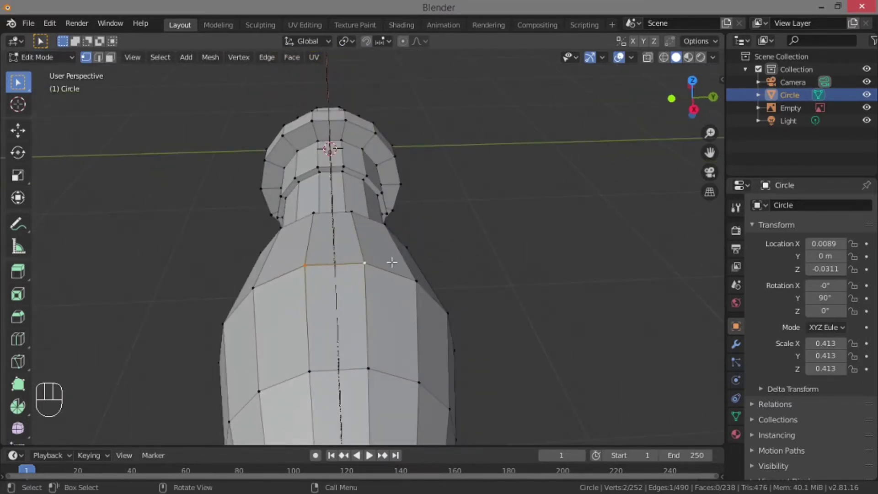
{"action": "key", "text": "x"}
{"action": "left_click", "coordinate": [371, 252]}
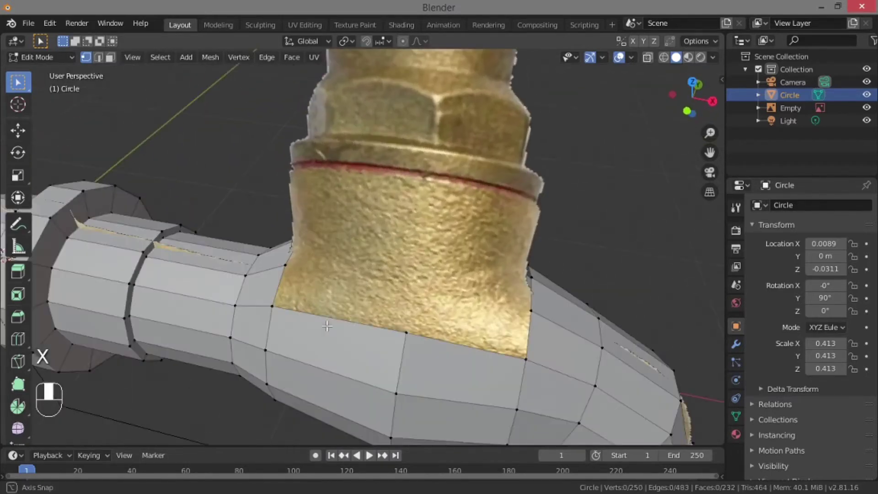
Select the border loop of the hole in the body and shape it into a circle with LoopTools
{"action": "middle_click_drag", "start_coordinate": [320, 327], "coordinate": [424, 283]}
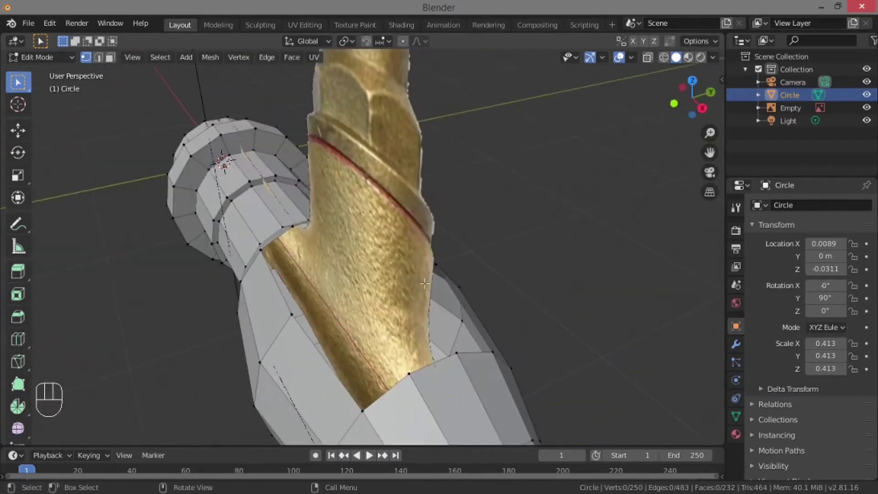
{"action": "middle_click_drag", "start_coordinate": [369, 261], "coordinate": [519, 272]}
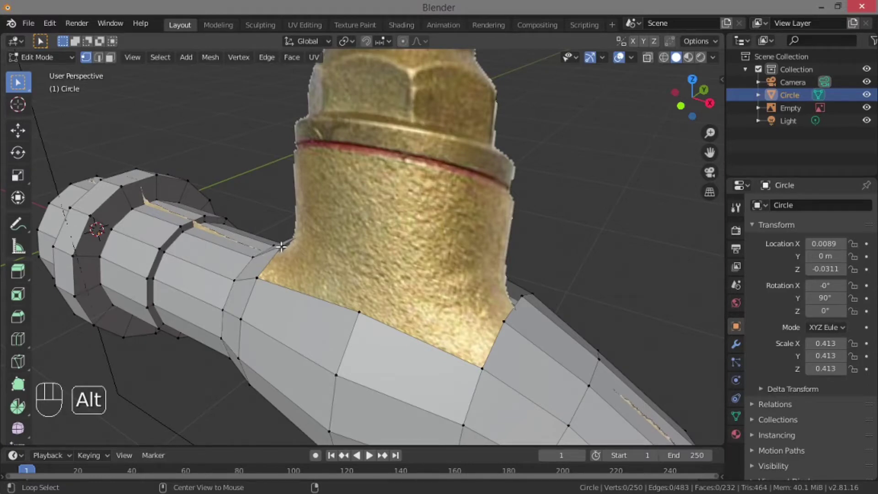
{"action": "left_click", "coordinate": [282, 247], "text": "alt"}
{"action": "middle_click_drag", "start_coordinate": [281, 247], "coordinate": [337, 280]}
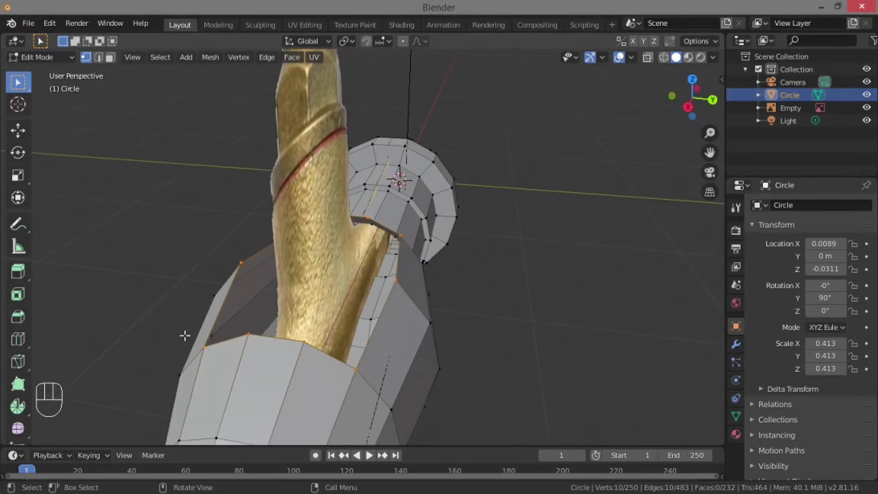
{"action": "middle_click_drag", "start_coordinate": [306, 253], "coordinate": [355, 189]}
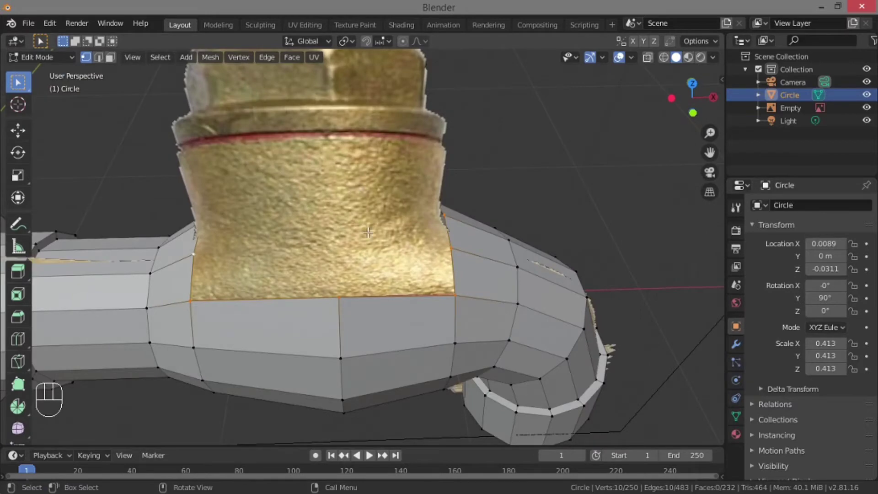
{"action": "right_click", "coordinate": [324, 214]}
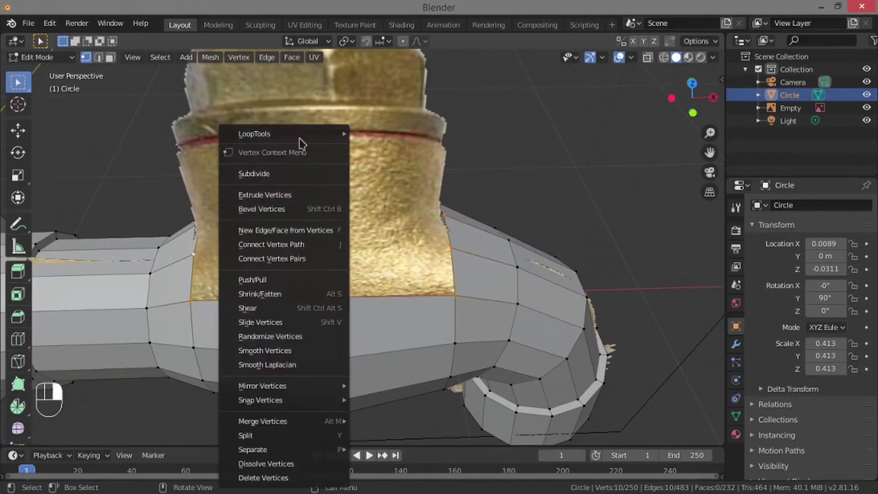
{"action": "mouse_move", "coordinate": [299, 137]}
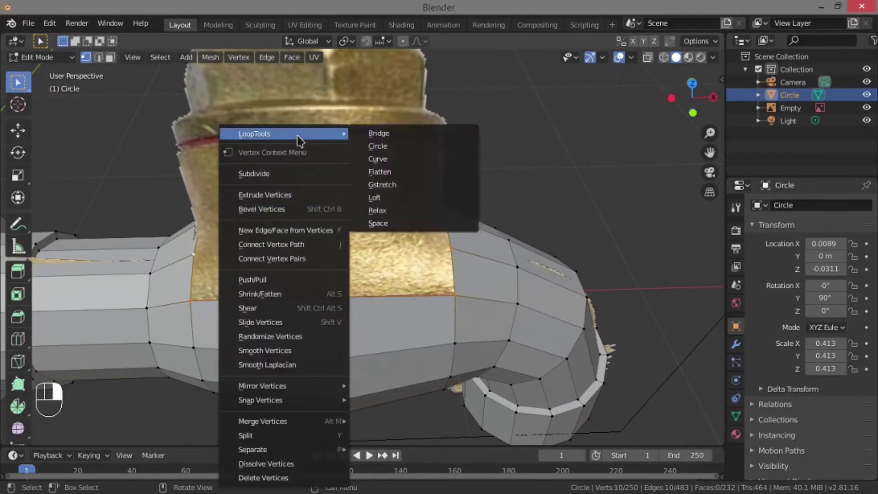
{"action": "left_click", "coordinate": [378, 147]}
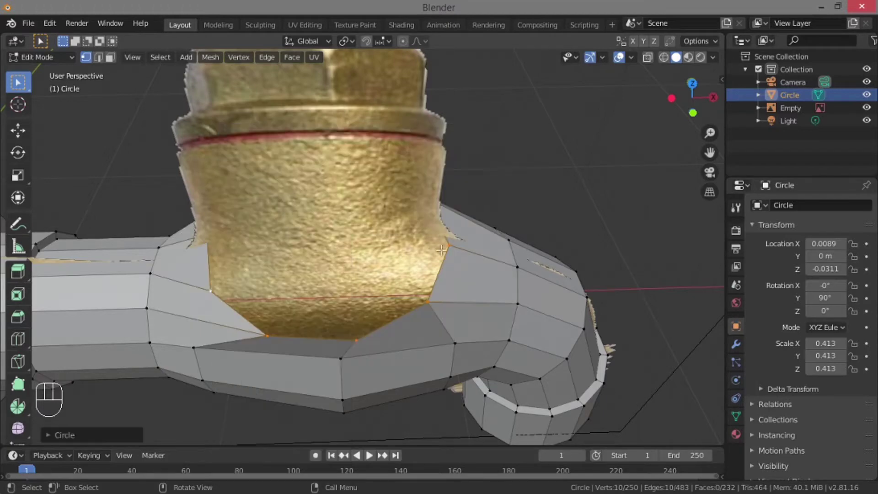
In front view, move the circular opening about -0.046 m along X to align it with the reference neck
{"action": "middle_click_drag", "start_coordinate": [441, 250], "coordinate": [485, 261]}
{"action": "key", "text": "KP_1"}
{"action": "scroll", "coordinate": [425, 235], "scroll_direction": "up", "scroll_amount": 3}
{"action": "scroll", "coordinate": [485, 261], "scroll_direction": "down", "scroll_amount": 3}
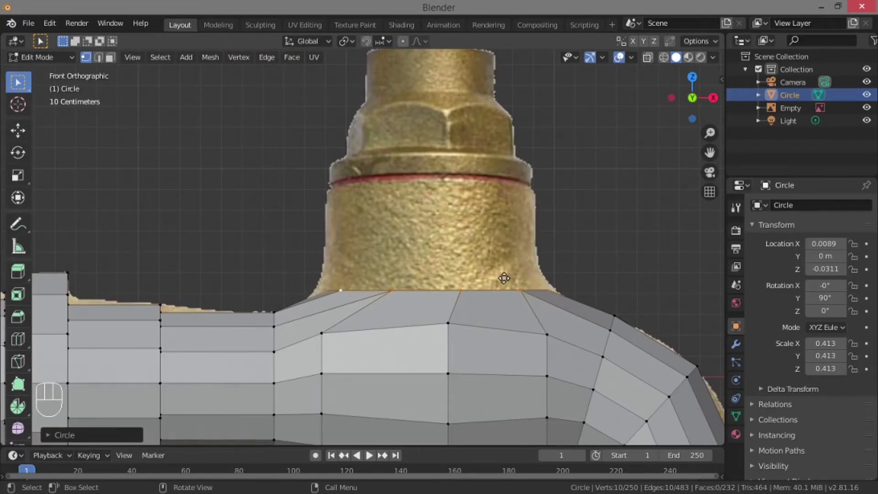
{"action": "key", "text": "g"}
{"action": "key", "text": "y"}
{"action": "key", "text": "x"}
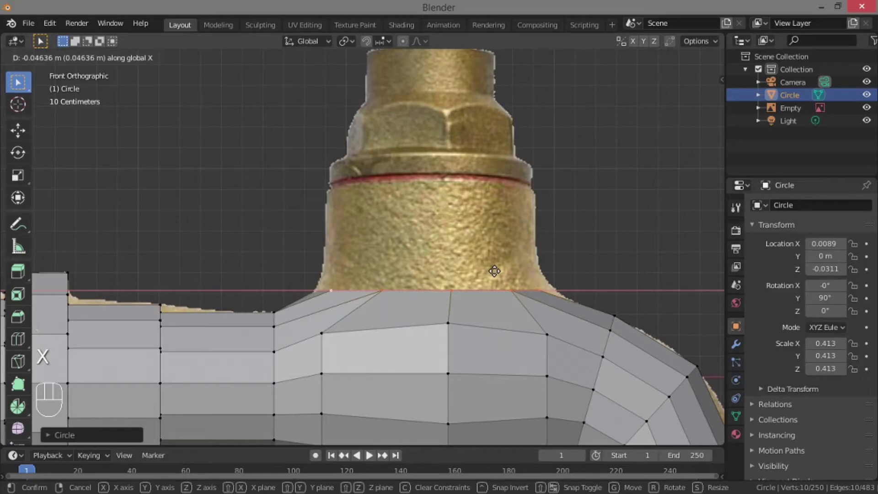
{"action": "left_click", "coordinate": [494, 271]}
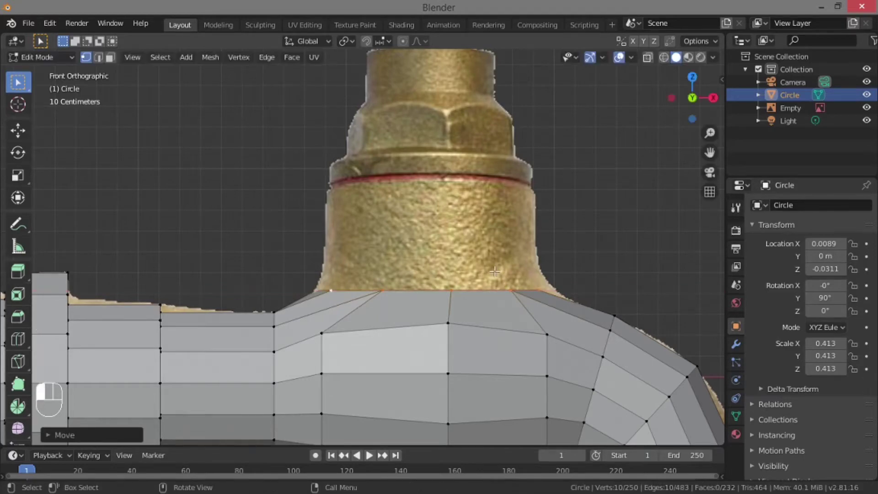
Extrude the circular opening upward along Z to just below the red ring of the neck
{"action": "key", "text": "e"}
{"action": "key", "text": "z"}
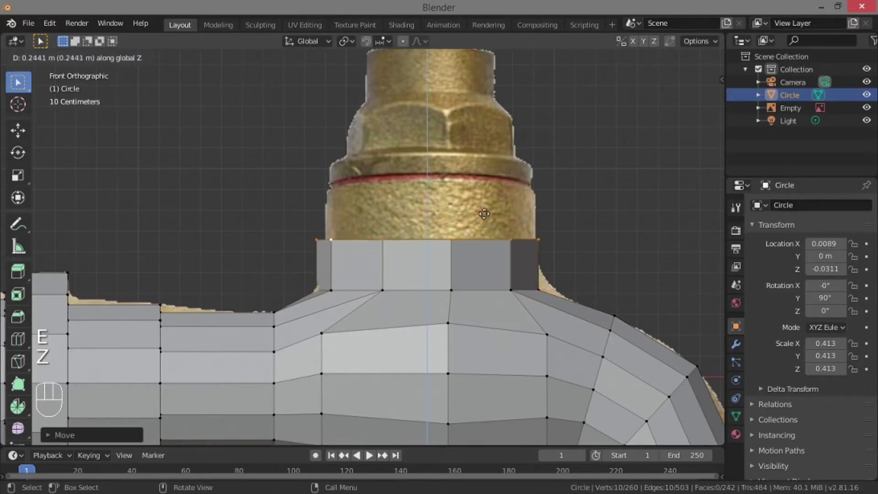
{"action": "left_click", "coordinate": [494, 174]}
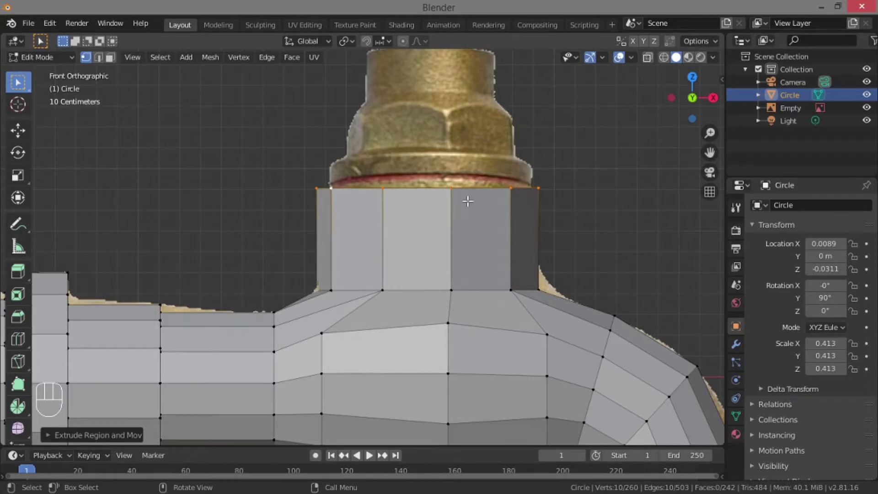
Extrude the neck's top loop inward to a slightly smaller ring, and extrude that ring up along Z to the flange's underside
{"action": "key", "text": "e"}
{"action": "key", "text": "s"}
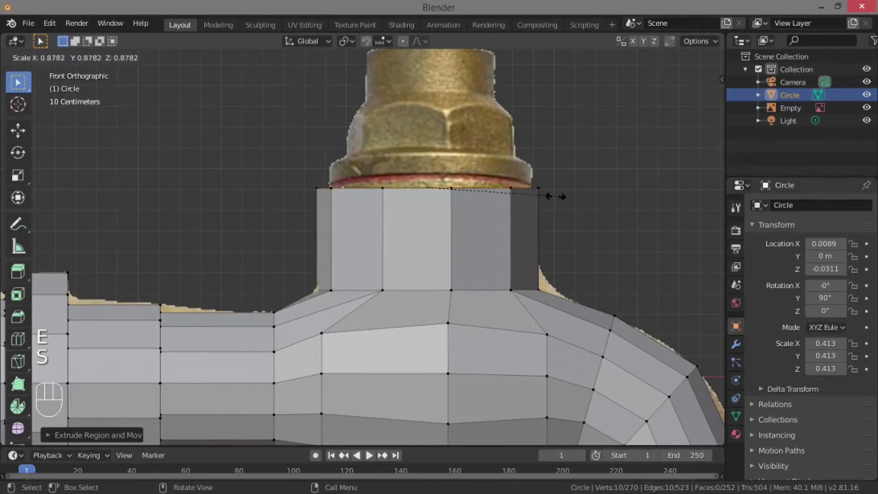
{"action": "left_click", "coordinate": [558, 196]}
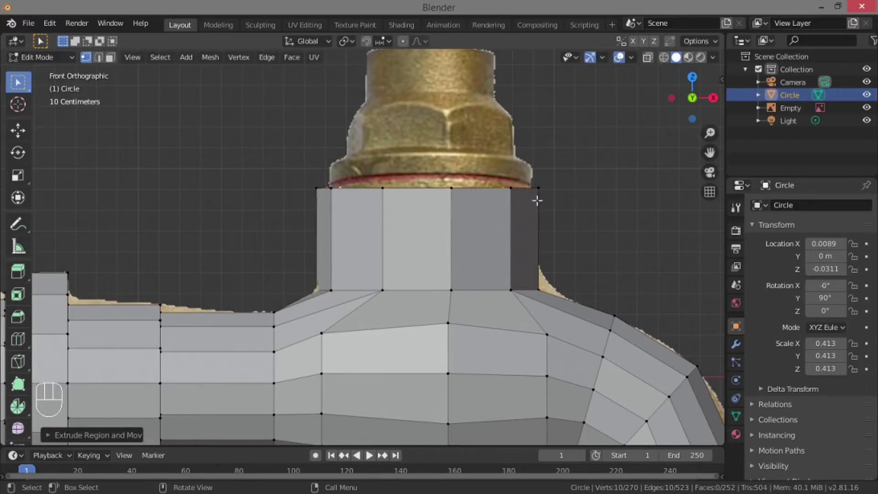
{"action": "scroll", "coordinate": [517, 200], "scroll_direction": "up", "scroll_amount": 1}
{"action": "scroll", "coordinate": [292, 267], "scroll_direction": "down", "scroll_amount": 5}
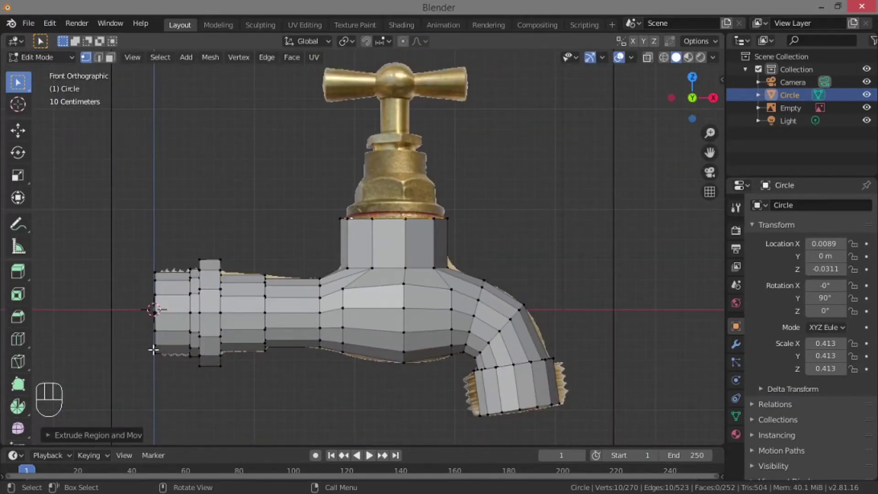
{"action": "scroll", "coordinate": [448, 245], "scroll_direction": "up", "scroll_amount": 5}
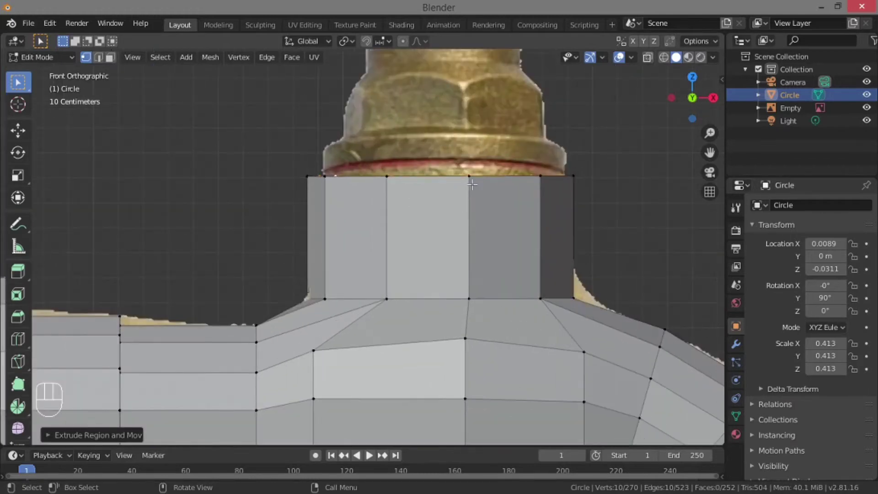
{"action": "middle_click_drag", "start_coordinate": [472, 184], "coordinate": [415, 278], "text": "shift"}
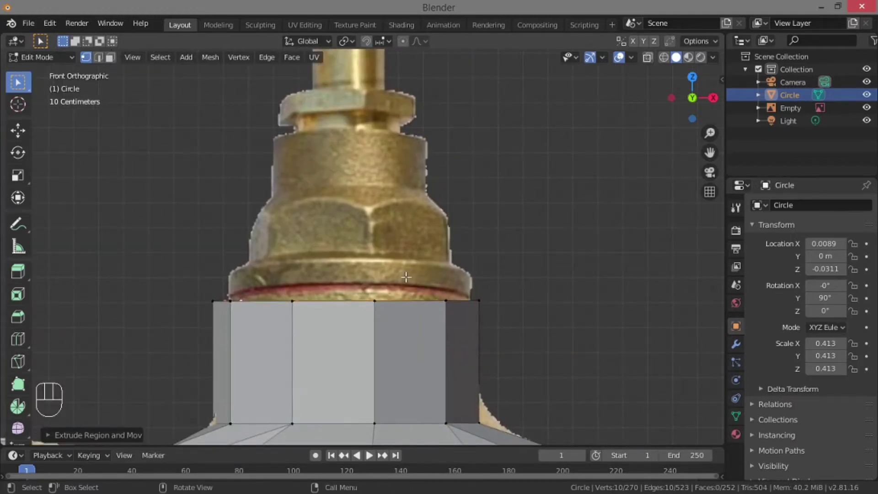
{"action": "scroll", "coordinate": [406, 277], "scroll_direction": "up", "scroll_amount": 2}
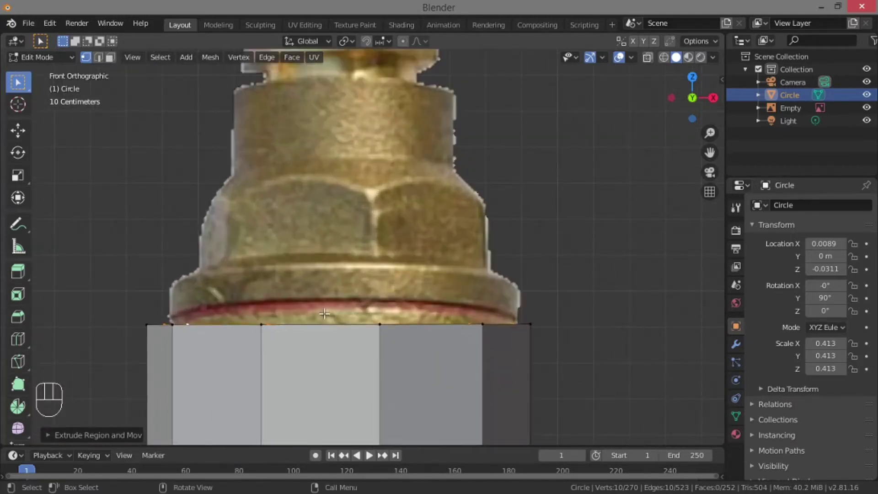
{"action": "key", "text": "e"}
{"action": "key", "text": "z"}
{"action": "left_click", "coordinate": [325, 293]}
Extrude the loop outward to the flange's width and up along Z to form the flange above the red ring
{"action": "key", "text": "e"}
{"action": "key", "text": "s"}
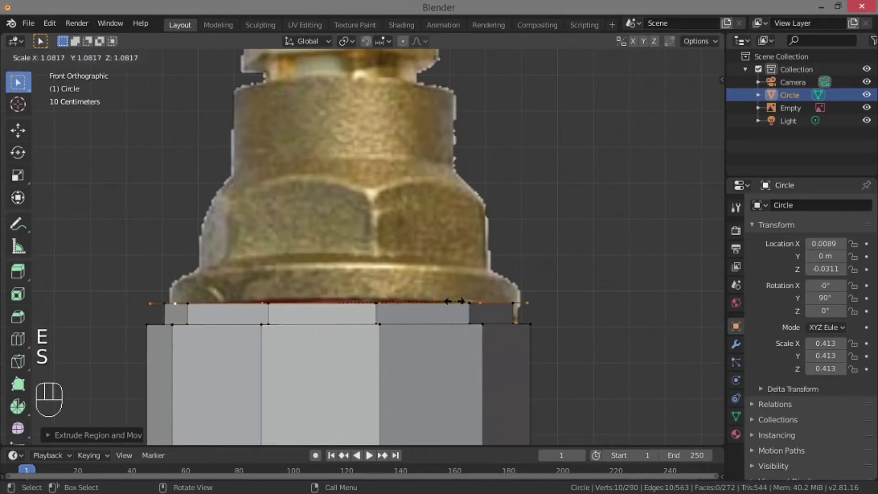
{"action": "left_click", "coordinate": [429, 314]}
{"action": "key", "text": "e"}
{"action": "key", "text": "z"}
{"action": "left_click", "coordinate": [421, 275]}
Extrude the flange's top loop inward to the nut's width and up along Z to where the nut begins to taper
{"action": "key", "text": "e"}
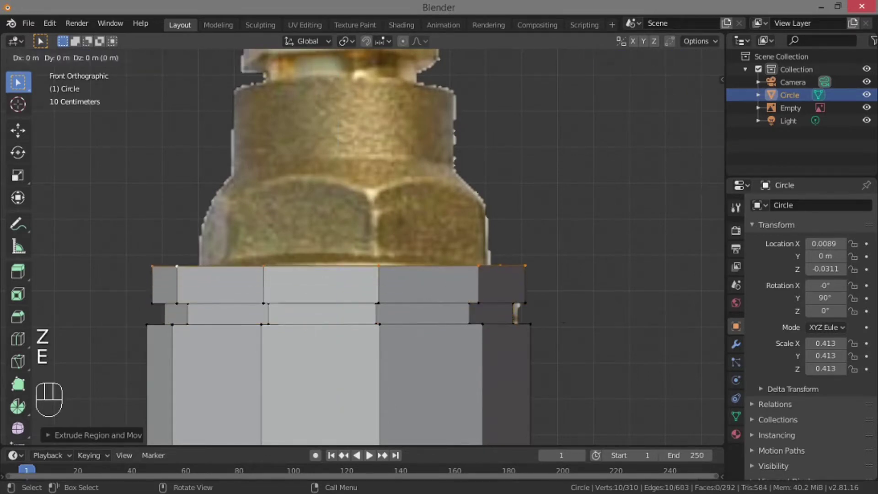
{"action": "key", "text": "s"}
{"action": "right_click", "coordinate": [515, 309]}
{"action": "key", "text": "e"}
{"action": "key", "text": "z"}
{"action": "left_click", "coordinate": [406, 210]}
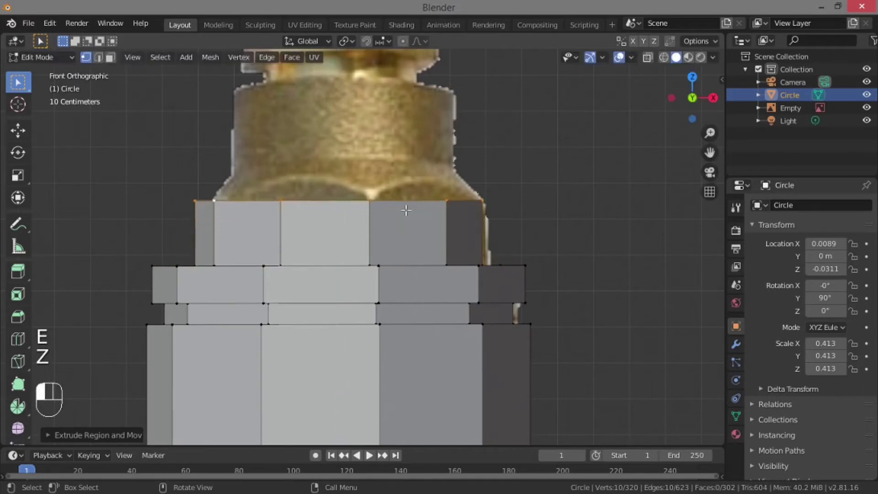
Extrude the nut's top loop up along Z and scale it down to the upper collar's width, forming a tapered shoulder
{"action": "key", "text": "e"}
{"action": "key", "text": "z"}
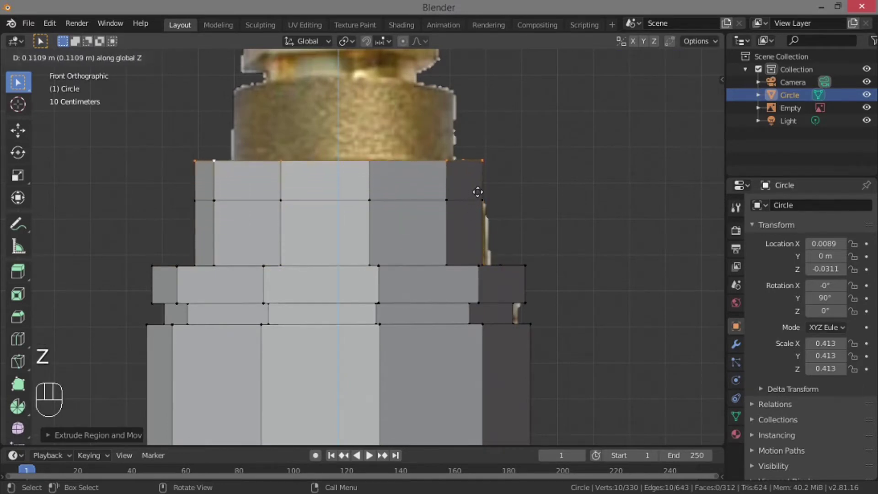
{"action": "left_click", "coordinate": [477, 190]}
{"action": "key", "text": "s"}
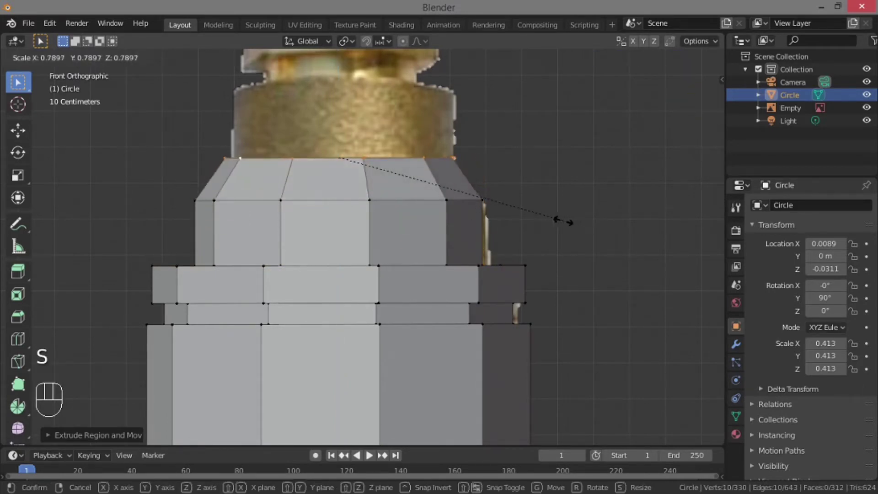
{"action": "left_click", "coordinate": [559, 218]}
Extrude the shoulder's top loop straight up along Z to the top of the cylindrical collar
{"action": "middle_click_drag", "start_coordinate": [559, 218], "coordinate": [435, 308], "text": "shift"}
{"action": "key", "text": "e"}
{"action": "key", "text": "z"}
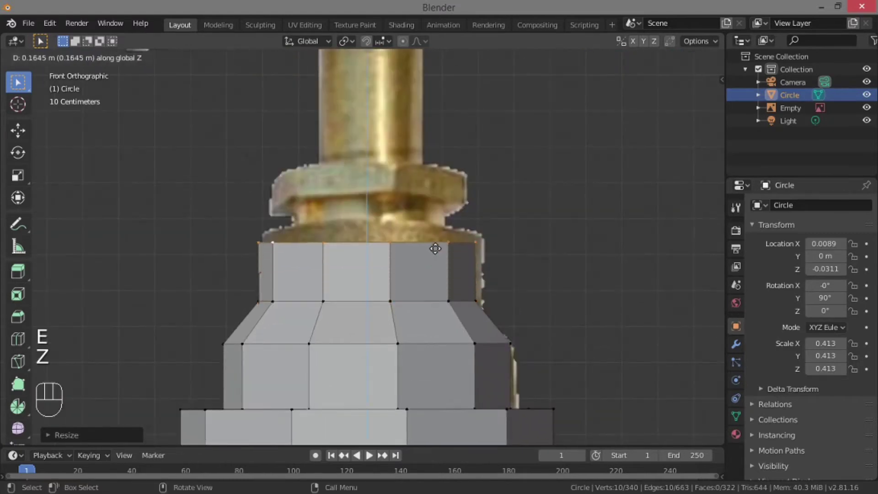
{"action": "left_click", "coordinate": [439, 227]}
Extrude the collar's top loop inward to about 0.70 scale and up along Z to form the groove under the small nut
{"action": "key", "text": "s"}
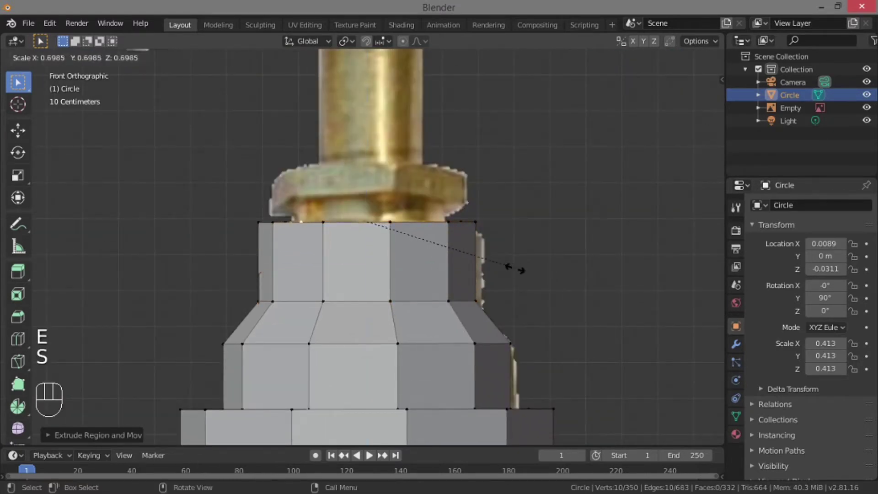
{"action": "left_click", "coordinate": [512, 269]}
{"action": "key", "text": "e"}
{"action": "key", "text": "z"}
{"action": "left_click", "coordinate": [421, 232]}
Extrude the groove's top loop outward to about 1.3 scale and up along Z to form the small upper nut
{"action": "key", "text": "s"}
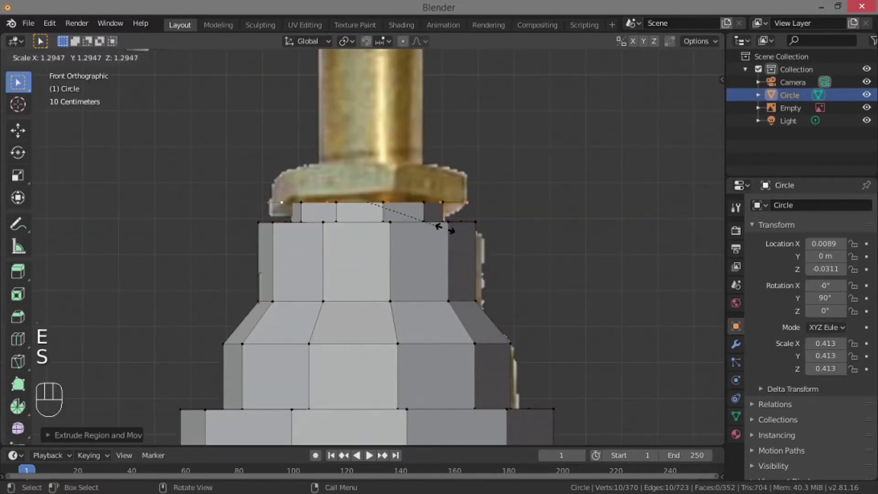
{"action": "left_click", "coordinate": [439, 227]}
{"action": "key", "text": "e"}
{"action": "key", "text": "z"}
{"action": "left_click", "coordinate": [537, 220]}
Extrude the small nut's top loop inward to the stem's width and up about 0.37 m along Z to the handle
{"action": "key", "text": "s"}
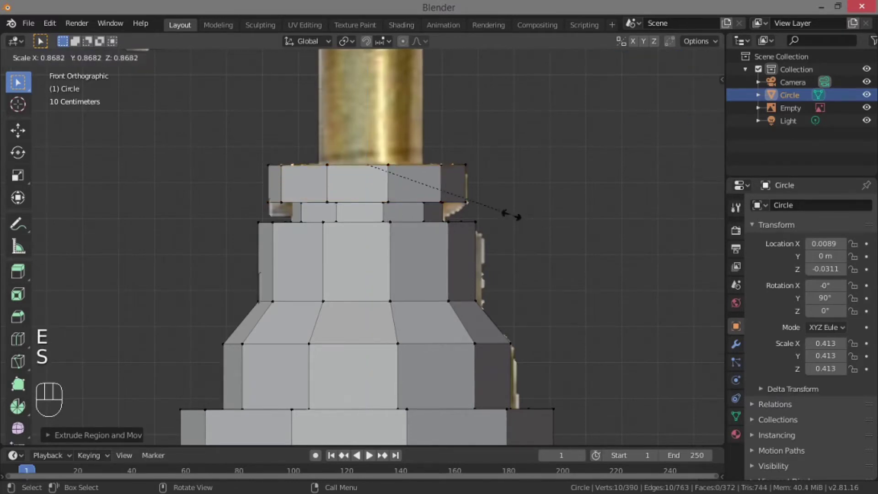
{"action": "left_click", "coordinate": [485, 208]}
{"action": "scroll", "coordinate": [433, 198], "scroll_direction": "down", "scroll_amount": 4}
{"action": "key", "text": "e"}
{"action": "key", "text": "z"}
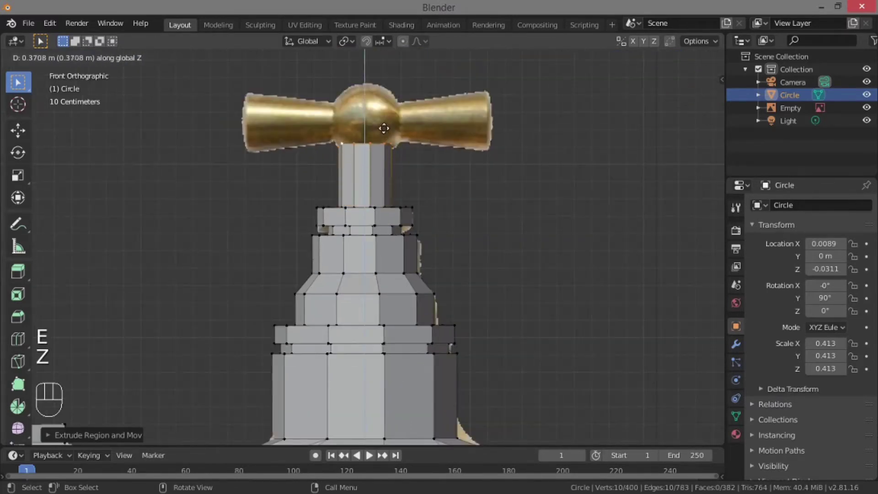
{"action": "left_click", "coordinate": [384, 125]}
Fill the stem's open top with a face and return to Object Mode
{"action": "middle_click_drag", "start_coordinate": [486, 147], "coordinate": [431, 247]}
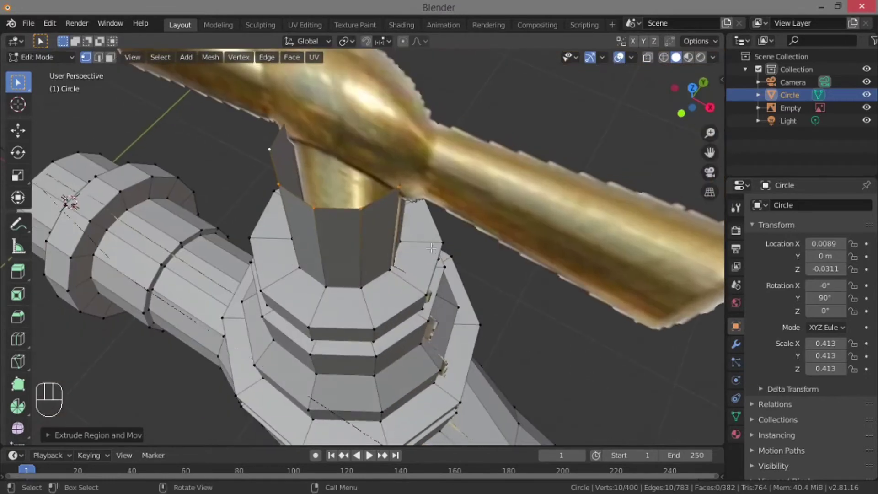
{"action": "scroll", "coordinate": [432, 248], "scroll_direction": "down", "scroll_amount": 8}
{"action": "middle_click_drag", "start_coordinate": [455, 174], "coordinate": [429, 213]}
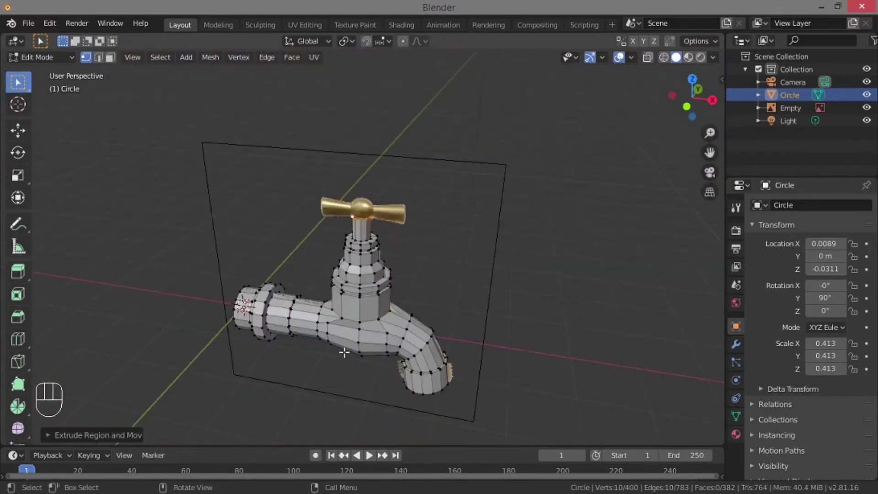
{"action": "scroll", "coordinate": [344, 352], "scroll_direction": "up", "scroll_amount": 5}
{"action": "middle_click_drag", "start_coordinate": [344, 353], "coordinate": [316, 361]}
{"action": "scroll", "coordinate": [322, 294], "scroll_direction": "up", "scroll_amount": 5}
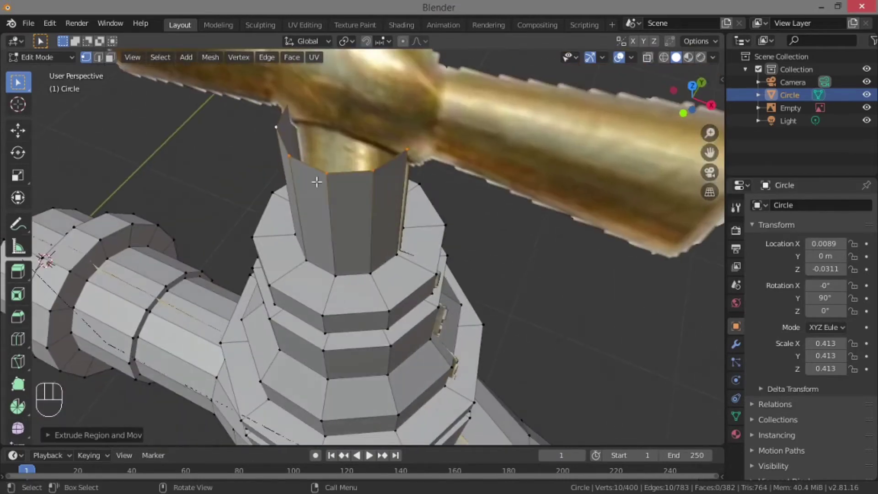
{"action": "key", "text": "f"}
{"action": "middle_click_drag", "start_coordinate": [317, 182], "coordinate": [327, 247]}
{"action": "scroll", "coordinate": [328, 247], "scroll_direction": "down", "scroll_amount": 4}
{"action": "key", "text": "Tab"}
Add a Subdivision Surface modifier to the tap body
{"action": "scroll", "coordinate": [328, 263], "scroll_direction": "up", "scroll_amount": 4}
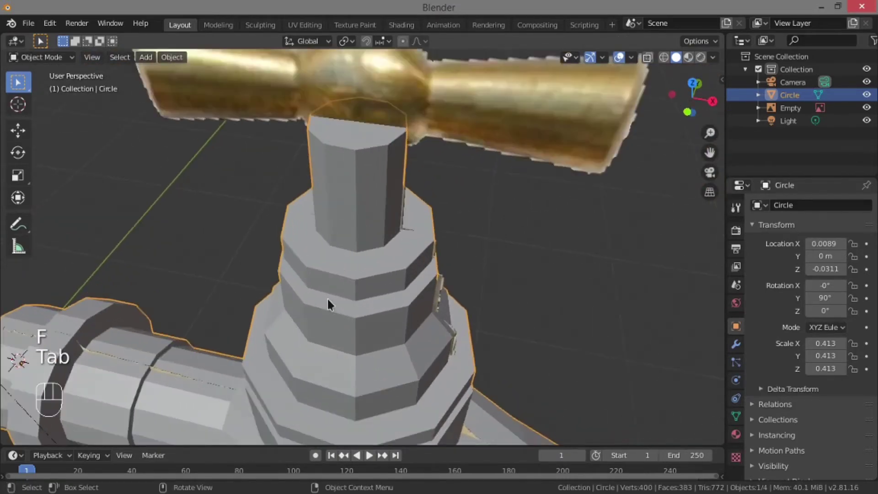
{"action": "middle_click_drag", "start_coordinate": [327, 300], "coordinate": [328, 64], "text": "shift"}
{"action": "scroll", "coordinate": [340, 171], "scroll_direction": "down", "scroll_amount": 3}
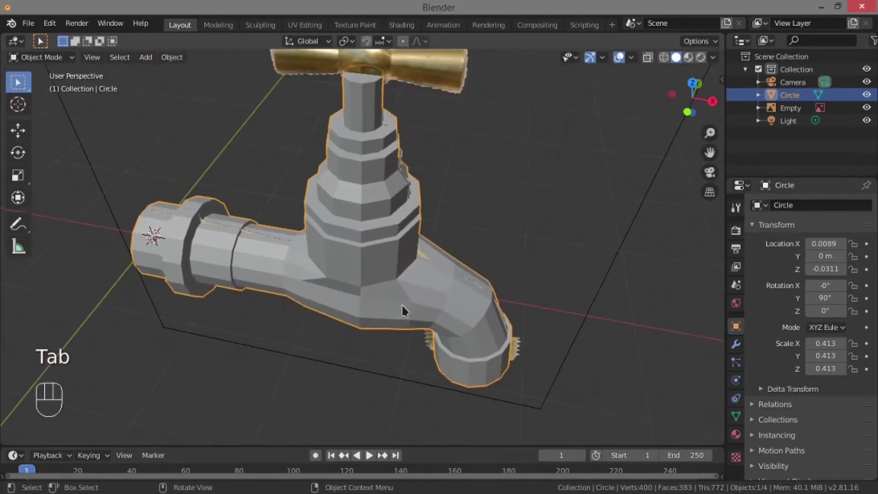
{"action": "middle_click_drag", "start_coordinate": [402, 311], "coordinate": [363, 341]}
{"action": "scroll", "coordinate": [478, 336], "scroll_direction": "up", "scroll_amount": 5}
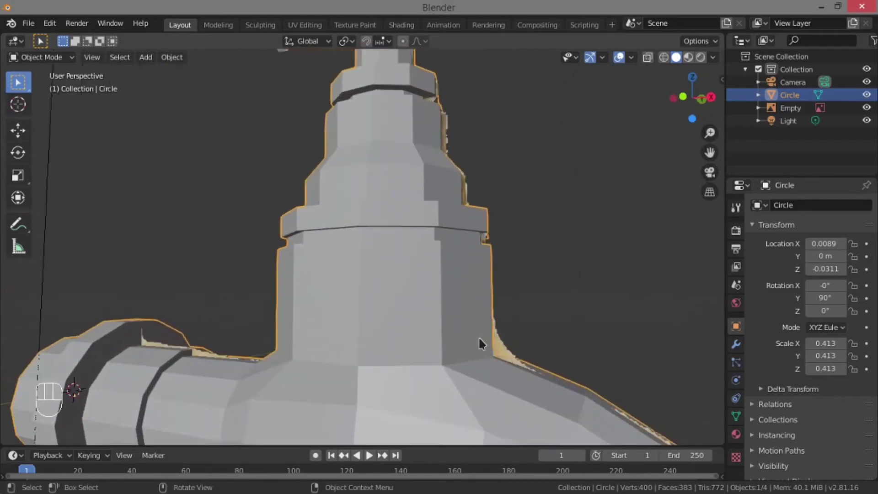
{"action": "left_click", "coordinate": [735, 344]}
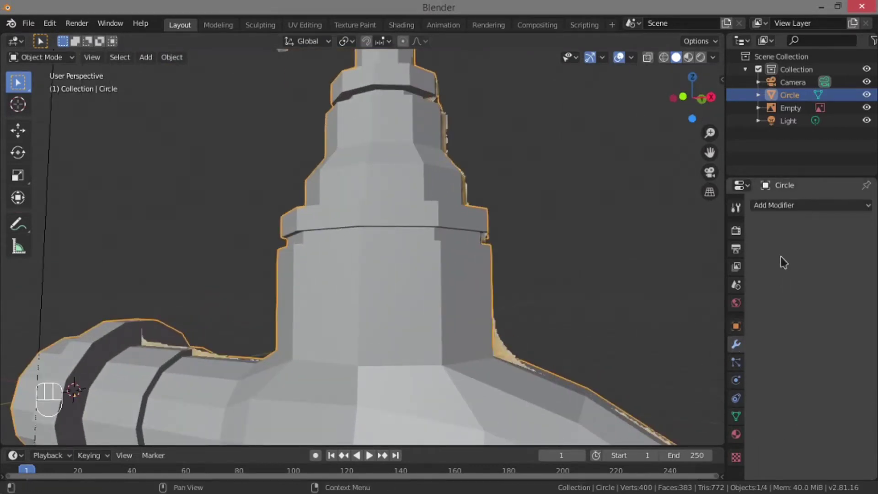
{"action": "left_click", "coordinate": [776, 207]}
{"action": "left_click", "coordinate": [653, 419]}
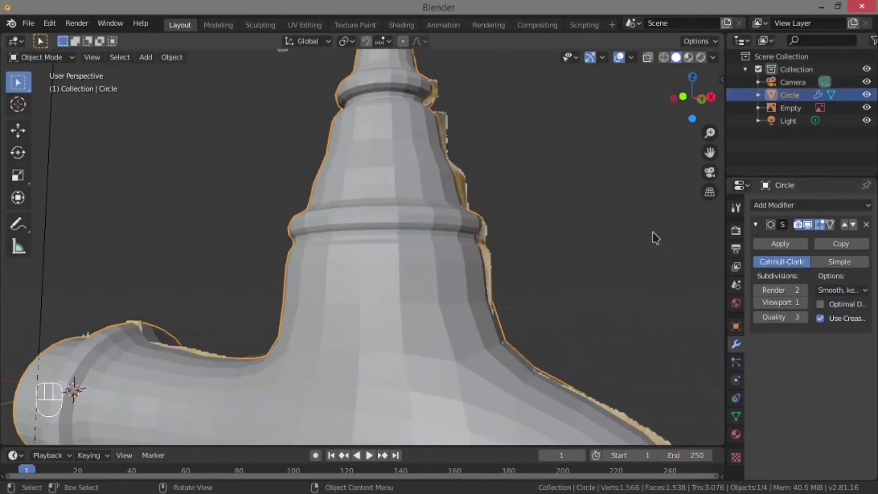
Enter Edit Mode on the tap and set the subdivision modifier's viewport level to 2
{"action": "scroll", "coordinate": [600, 270], "scroll_direction": "down", "scroll_amount": 5}
{"action": "key", "text": "Tab"}
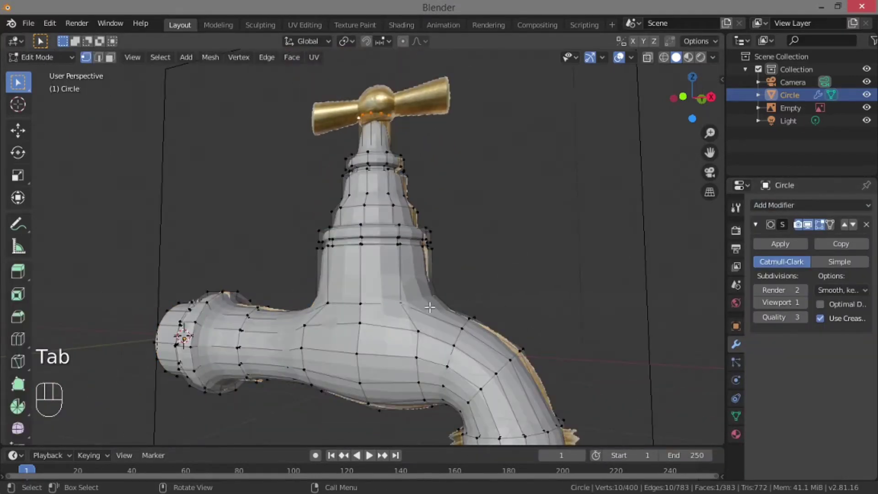
{"action": "left_click", "coordinate": [805, 304]}
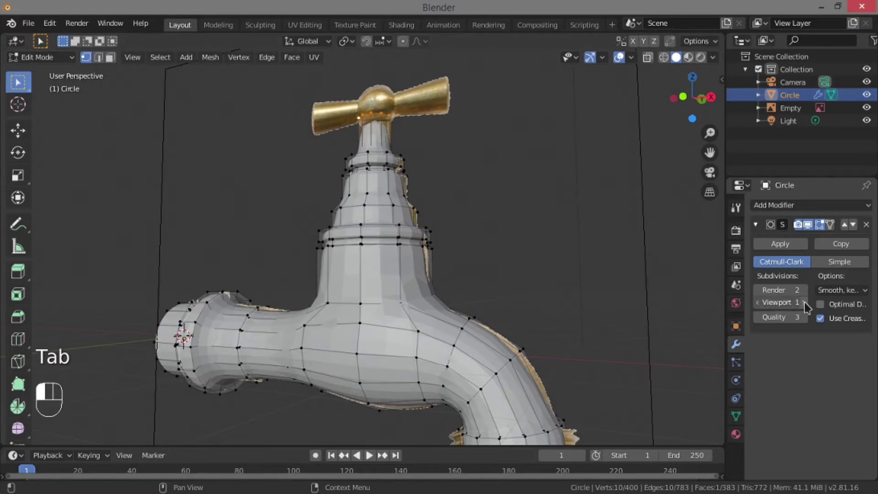
Move the front vertex of the body's middle loop, just below the neck, outward about -0.05 m along Y
{"action": "middle_click_drag", "start_coordinate": [559, 343], "coordinate": [580, 243], "text": "shift"}
{"action": "scroll", "coordinate": [425, 229], "scroll_direction": "up", "scroll_amount": 8}
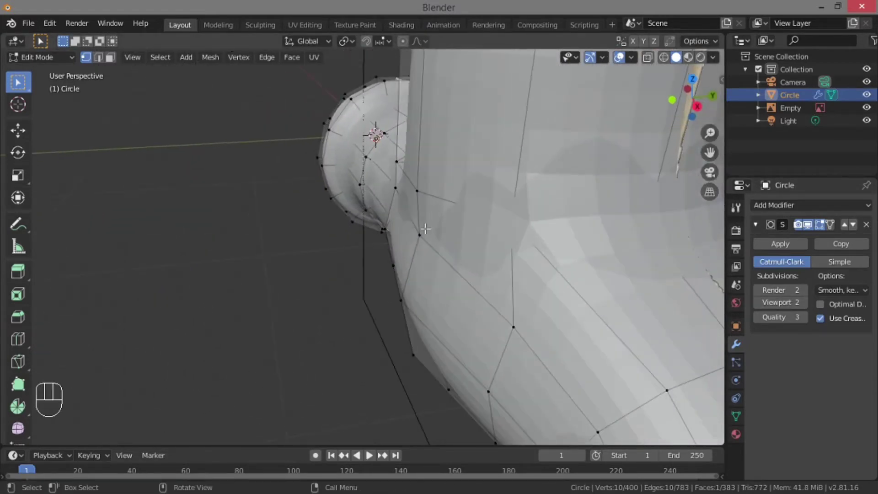
{"action": "left_click", "coordinate": [423, 236]}
{"action": "scroll", "coordinate": [430, 228], "scroll_direction": "down", "scroll_amount": 8}
{"action": "middle_click_drag", "start_coordinate": [430, 228], "coordinate": [437, 219]}
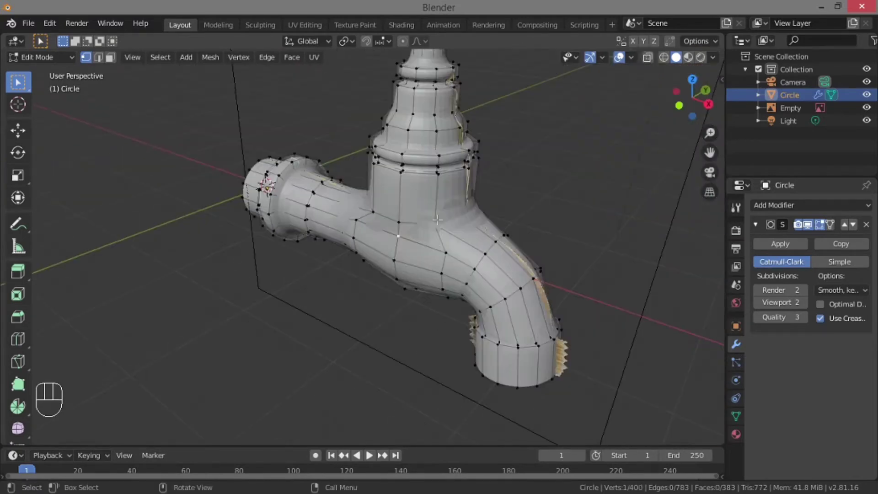
{"action": "scroll", "coordinate": [432, 271], "scroll_direction": "up", "scroll_amount": 6}
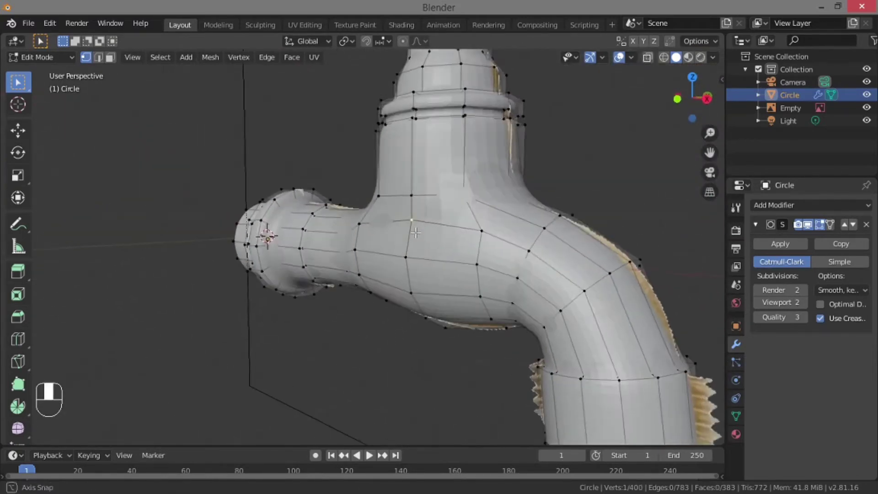
{"action": "mouse_move", "coordinate": [398, 251]}
{"action": "middle_mouse_down"}
{"action": "mouse_move", "coordinate": [390, 247]}
{"action": "mouse_move", "coordinate": [405, 241]}
{"action": "middle_mouse_up"}
{"action": "key", "text": "g"}
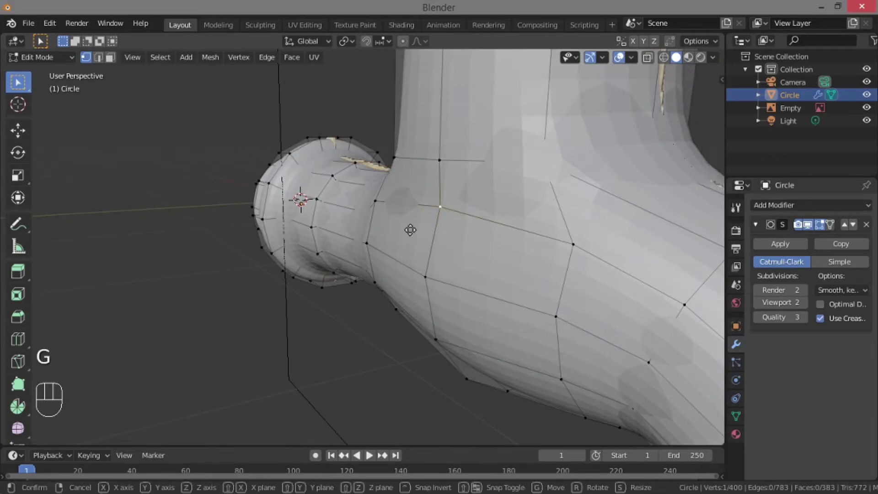
{"action": "key", "text": "y"}
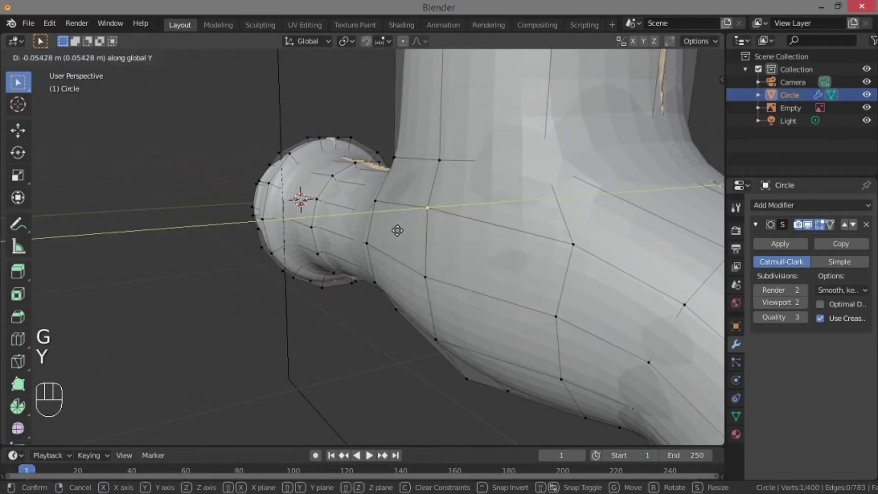
{"action": "left_click", "coordinate": [393, 231]}
Move the matching vertex below the neck on the back of the body outward about 0.11 m along Y
{"action": "middle_click_drag", "start_coordinate": [393, 230], "coordinate": [342, 234]}
{"action": "left_click", "coordinate": [388, 230]}
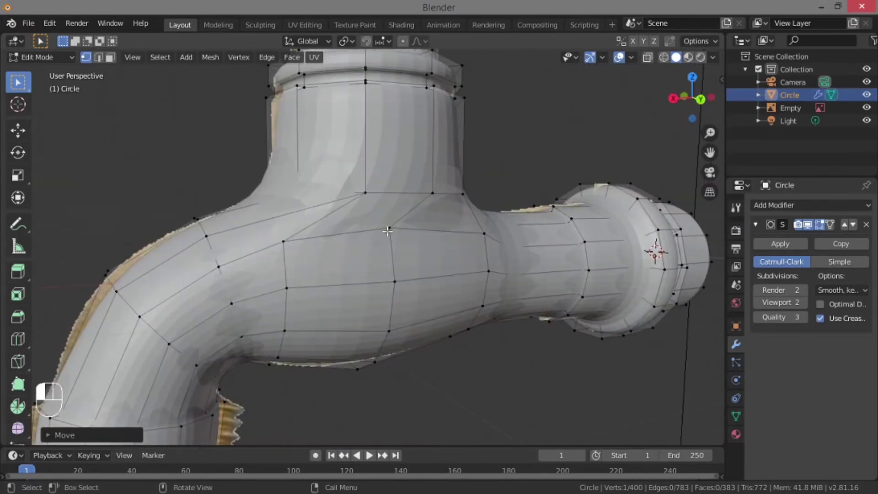
{"action": "scroll", "coordinate": [399, 261], "scroll_direction": "up", "scroll_amount": 4}
{"action": "scroll", "coordinate": [435, 281], "scroll_direction": "down", "scroll_amount": 2}
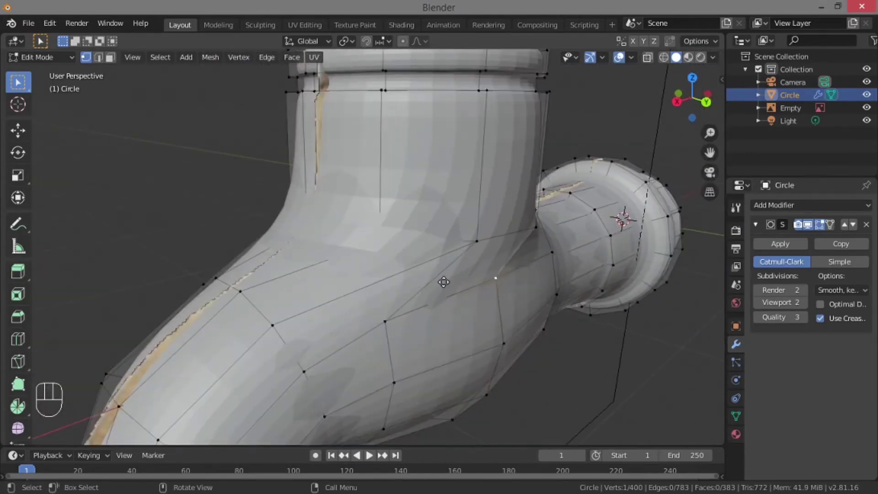
{"action": "key", "text": "g"}
{"action": "key", "text": "y"}
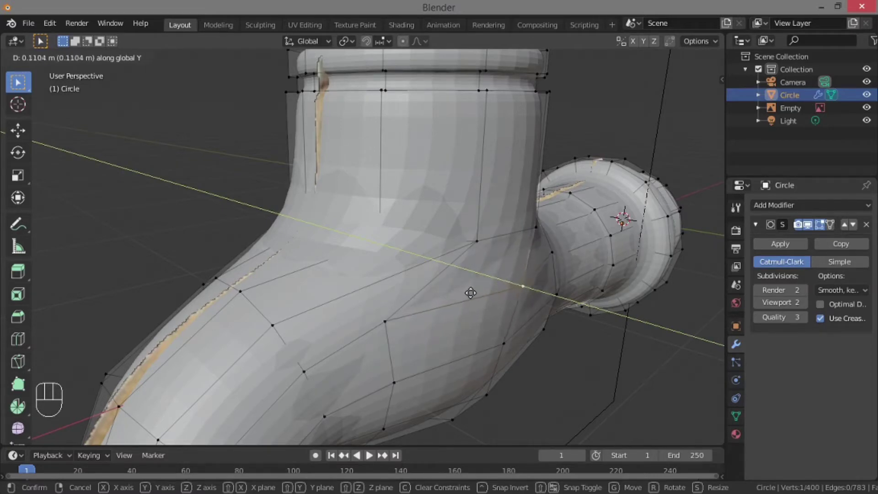
{"action": "left_click", "coordinate": [474, 293]}
Move the front-side vertex below the neck, next to the inlet pipe, outward about -0.04 m along Y
{"action": "middle_click_drag", "start_coordinate": [471, 294], "coordinate": [486, 248]}
{"action": "scroll", "coordinate": [486, 248], "scroll_direction": "up", "scroll_amount": 3}
{"action": "left_click", "coordinate": [474, 201]}
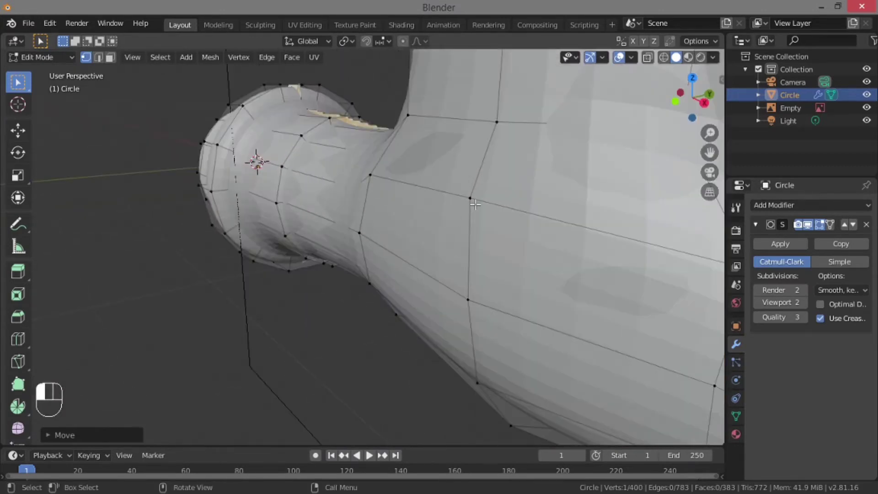
{"action": "key", "text": "g"}
{"action": "key", "text": "y"}
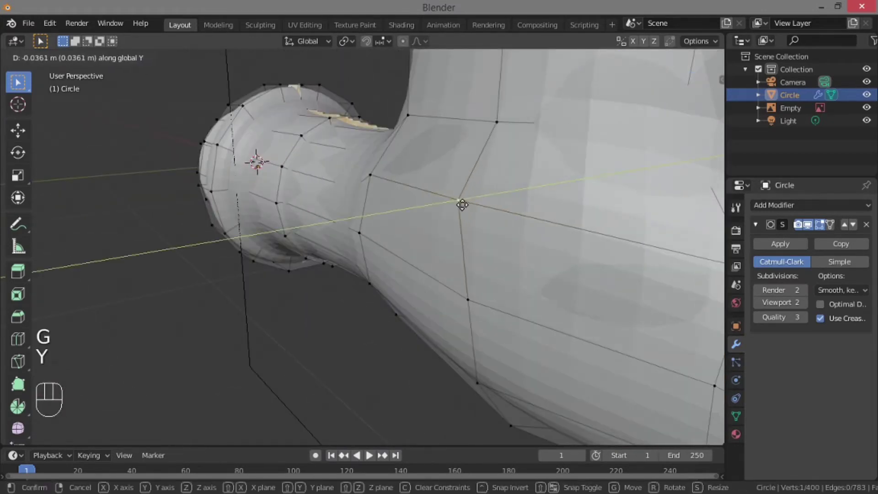
{"action": "left_click", "coordinate": [456, 207]}
{"action": "scroll", "coordinate": [455, 207], "scroll_direction": "down", "scroll_amount": 5}
{"action": "middle_click_drag", "start_coordinate": [456, 208], "coordinate": [476, 227]}
Return to Object Mode and apply Shade Smooth to the tap
{"action": "key", "text": "Tab"}
{"action": "scroll", "coordinate": [424, 108], "scroll_direction": "down", "scroll_amount": 3}
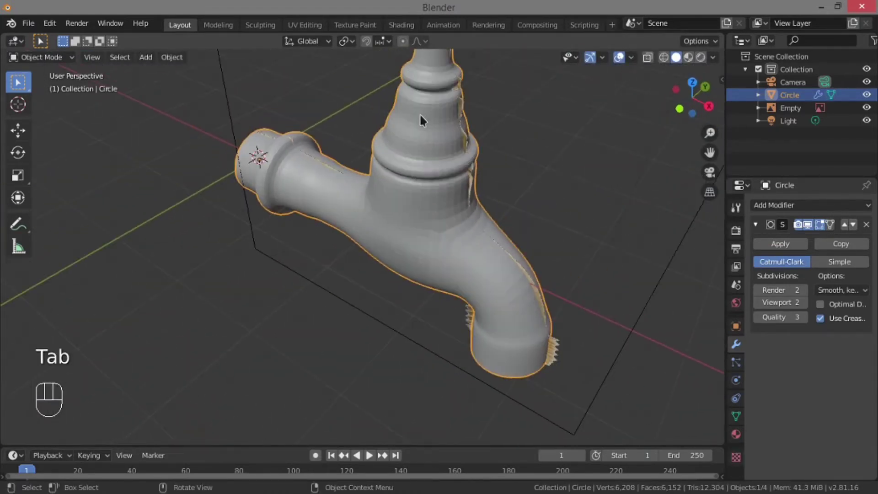
{"action": "middle_click_drag", "start_coordinate": [419, 113], "coordinate": [384, 259], "text": "shift"}
{"action": "scroll", "coordinate": [385, 259], "scroll_direction": "up", "scroll_amount": 1}
{"action": "scroll", "coordinate": [415, 136], "scroll_direction": "up", "scroll_amount": 2}
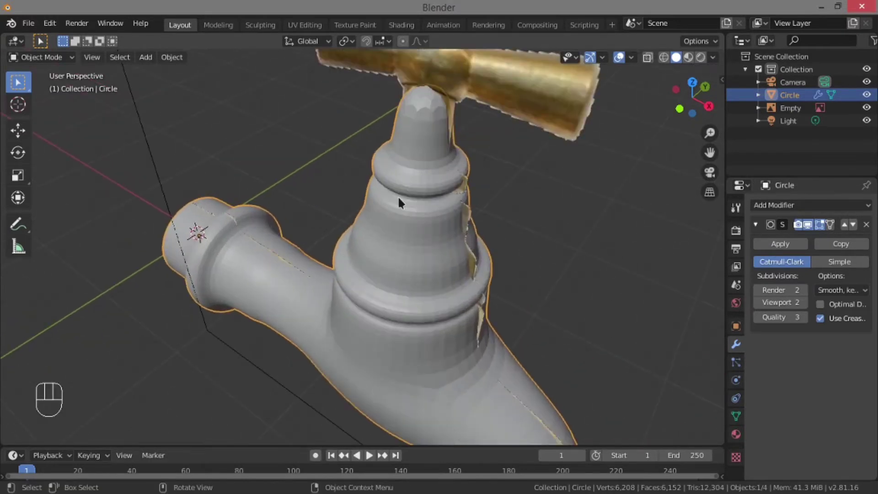
{"action": "right_click", "coordinate": [415, 214]}
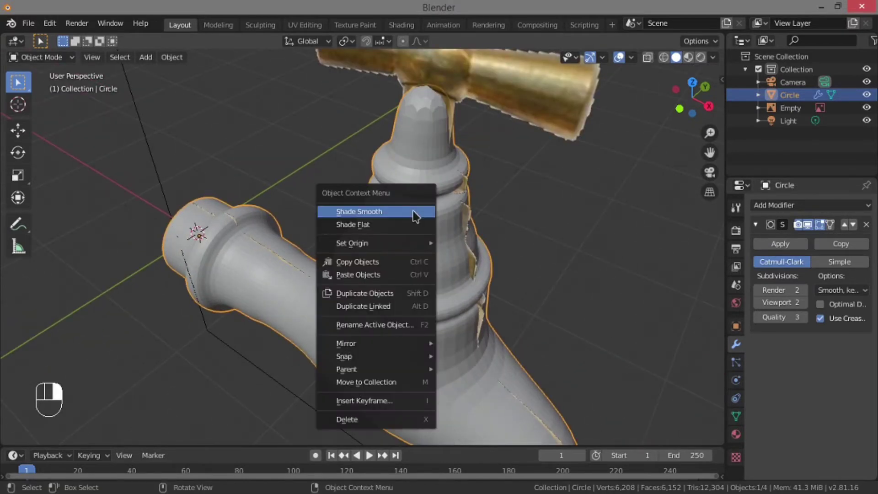
{"action": "left_click", "coordinate": [415, 211]}
{"action": "scroll", "coordinate": [429, 254], "scroll_direction": "up", "scroll_amount": 3}
Bevel the edge loop around the top rim of the neck's stem in Edit Mode, about 0.023 m wide with two segments
{"action": "key", "text": "Tab"}
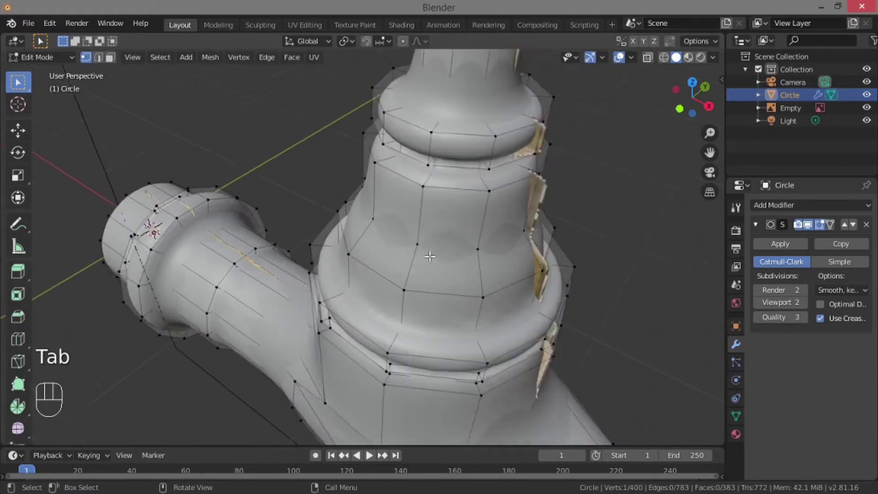
{"action": "middle_click_drag", "start_coordinate": [430, 256], "coordinate": [427, 238]}
{"action": "middle_click_drag", "start_coordinate": [427, 160], "coordinate": [355, 327], "text": "shift"}
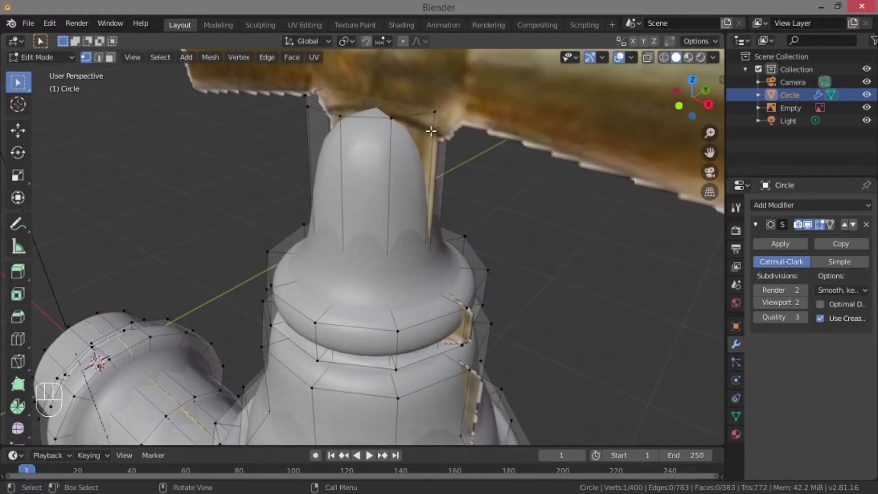
{"action": "middle_click_drag", "start_coordinate": [314, 143], "coordinate": [408, 265], "text": "ctrl"}
{"action": "scroll", "coordinate": [408, 266], "scroll_direction": "up", "scroll_amount": 2}
{"action": "key", "text": "2"}
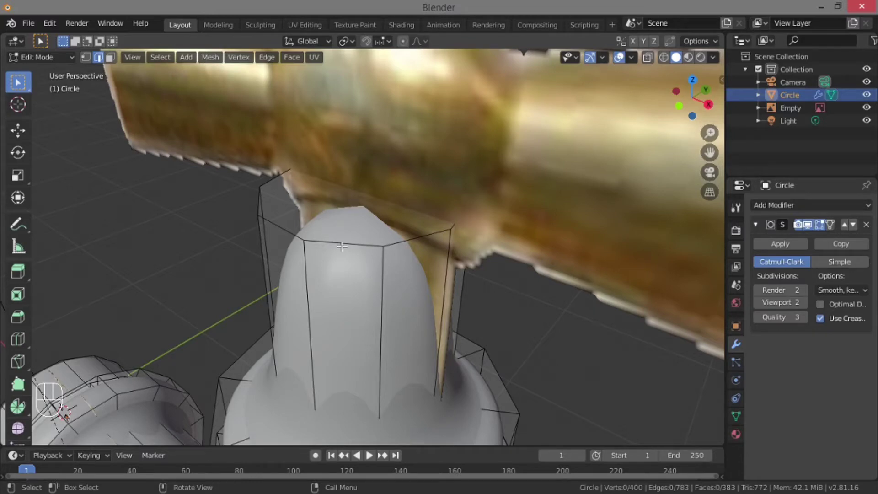
{"action": "key", "text": "alt"}
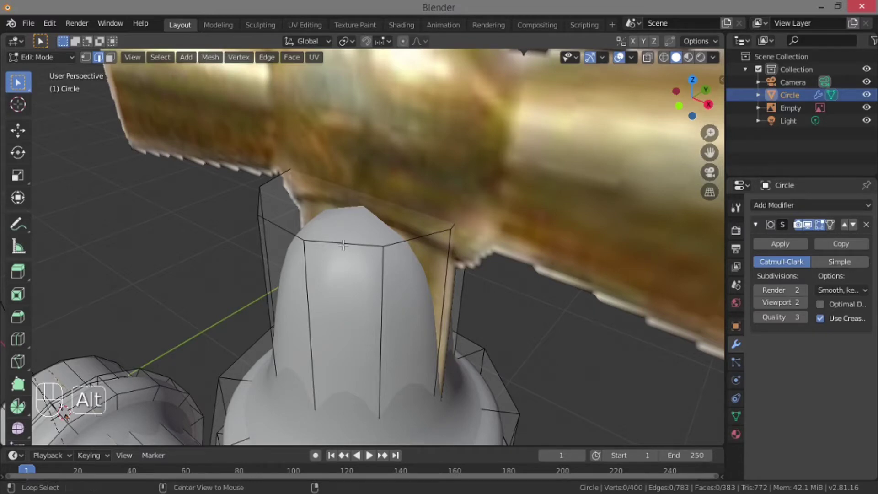
{"action": "left_click", "coordinate": [374, 246], "text": "alt"}
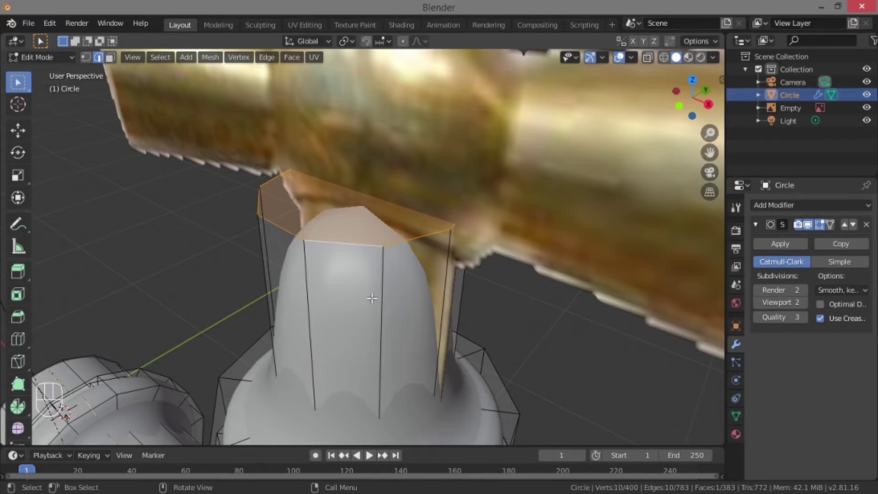
{"action": "scroll", "coordinate": [372, 298], "scroll_direction": "up", "scroll_amount": 3}
{"action": "key", "text": "ctrl+b"}
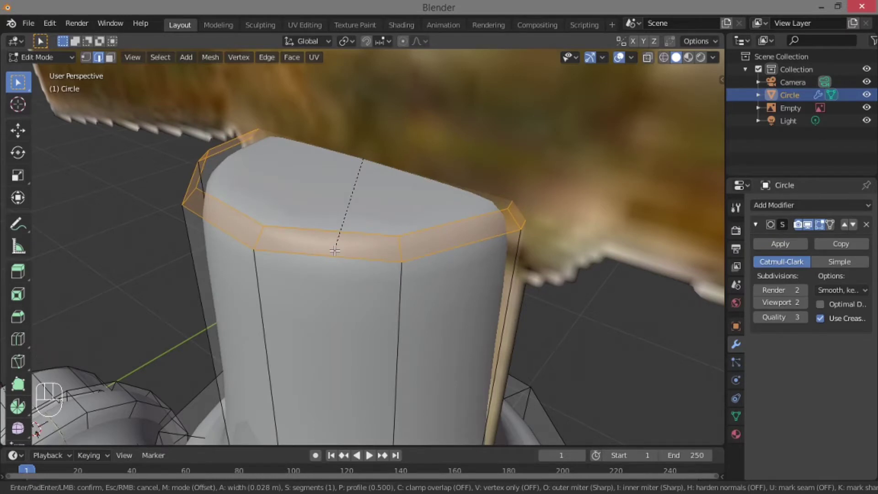
{"action": "scroll", "coordinate": [335, 251], "scroll_direction": "up", "scroll_amount": 1}
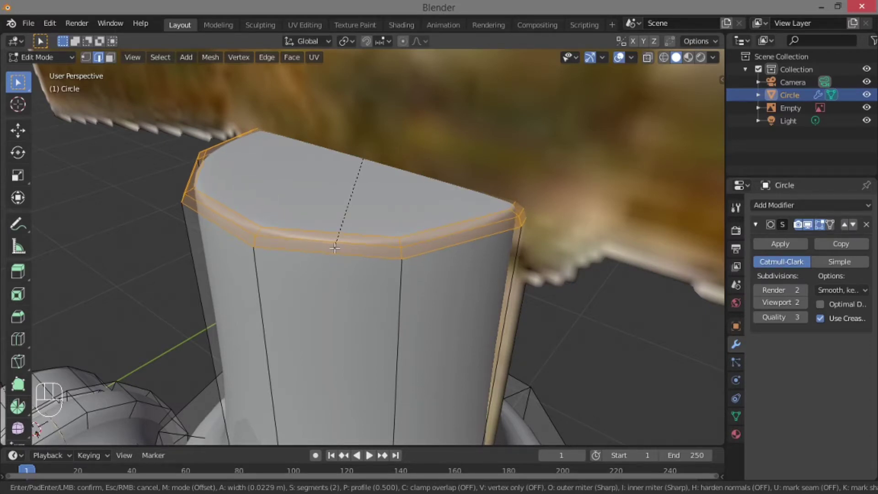
{"action": "left_click", "coordinate": [334, 247]}
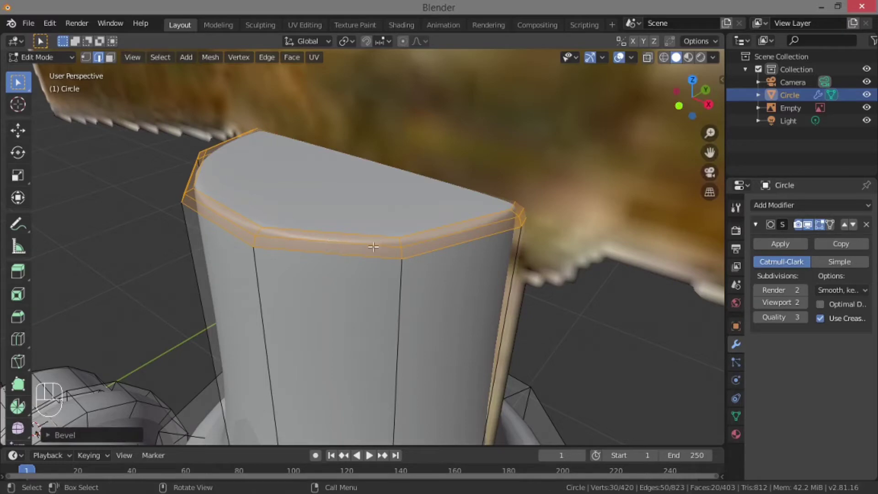
Turn on X-ray display and examine the stepped neck and inlet pipe through the mesh
{"action": "scroll", "coordinate": [373, 243], "scroll_direction": "down", "scroll_amount": 2}
{"action": "mouse_move", "coordinate": [323, 270]}
{"action": "middle_mouse_down"}
{"action": "mouse_move", "coordinate": [342, 254]}
{"action": "mouse_move", "coordinate": [329, 254]}
{"action": "middle_mouse_up"}
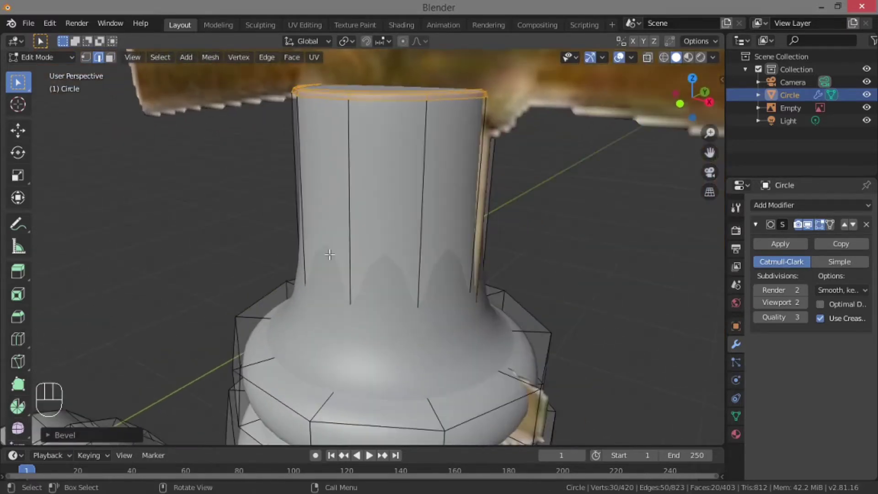
{"action": "key", "text": "alt+z"}
{"action": "middle_click_drag", "start_coordinate": [380, 264], "coordinate": [349, 215], "text": "shift"}
{"action": "scroll", "coordinate": [349, 215], "scroll_direction": "down", "scroll_amount": 9}
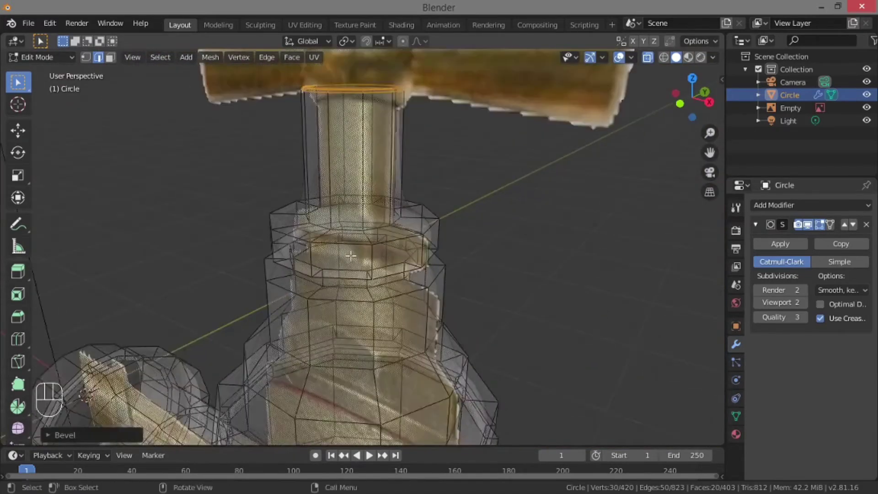
{"action": "middle_click_drag", "start_coordinate": [353, 252], "coordinate": [368, 213]}
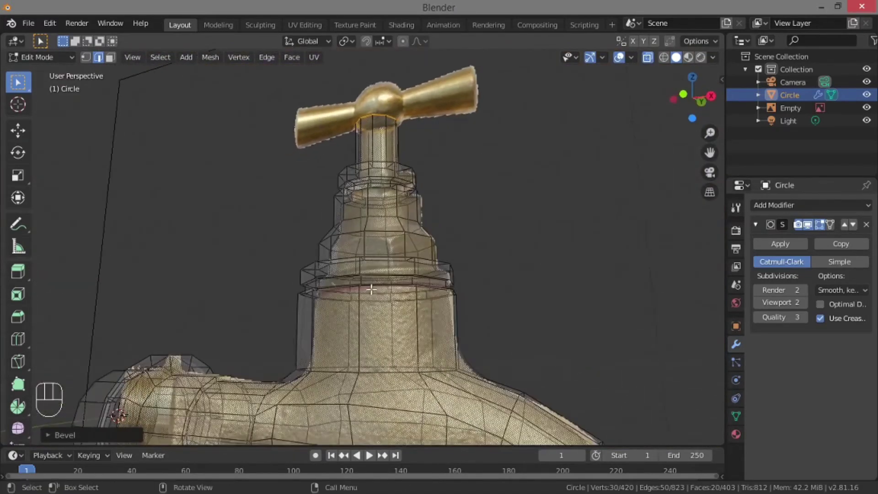
{"action": "scroll", "coordinate": [372, 289], "scroll_direction": "up", "scroll_amount": 4}
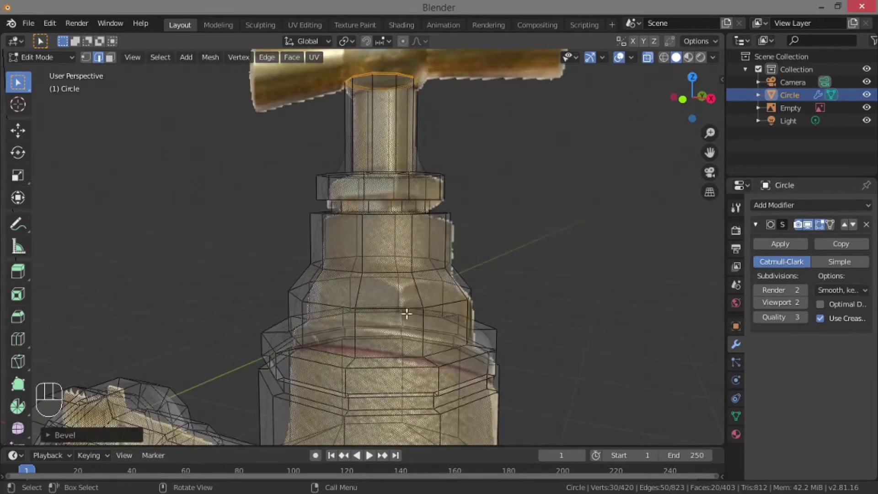
{"action": "middle_click_drag", "start_coordinate": [386, 327], "coordinate": [280, 338], "text": "shift"}
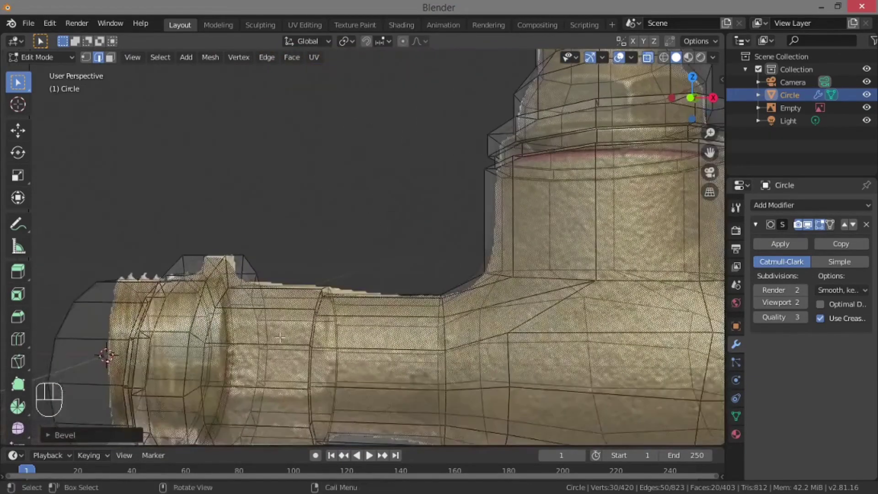
{"action": "middle_click_drag", "start_coordinate": [352, 333], "coordinate": [417, 294]}
{"action": "middle_click_drag", "start_coordinate": [488, 331], "coordinate": [402, 389]}
{"action": "scroll", "coordinate": [402, 389], "scroll_direction": "up", "scroll_amount": 2}
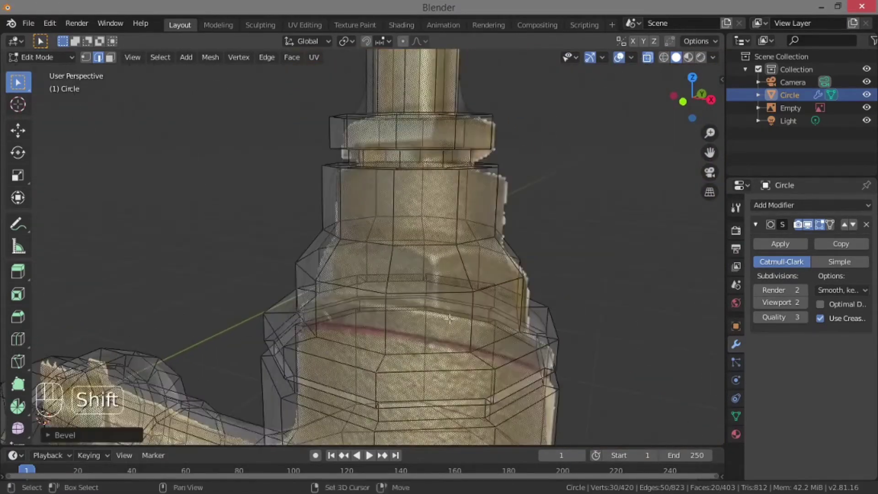
Bevel the edge loop where the top stem meets the upper collar, using two segments
{"action": "scroll", "coordinate": [414, 375], "scroll_direction": "up", "scroll_amount": 5}
{"action": "middle_click_drag", "start_coordinate": [412, 293], "coordinate": [416, 319], "text": "shift"}
{"action": "left_click", "coordinate": [398, 302], "text": "alt"}
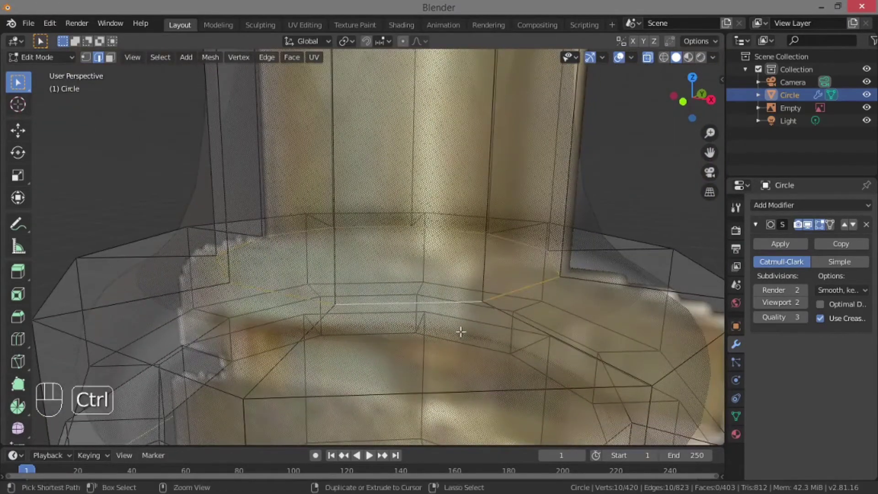
{"action": "key", "text": "ctrl+b"}
{"action": "left_click", "coordinate": [498, 380]}
{"action": "middle_click_drag", "start_coordinate": [499, 380], "coordinate": [507, 377], "text": "ctrl"}
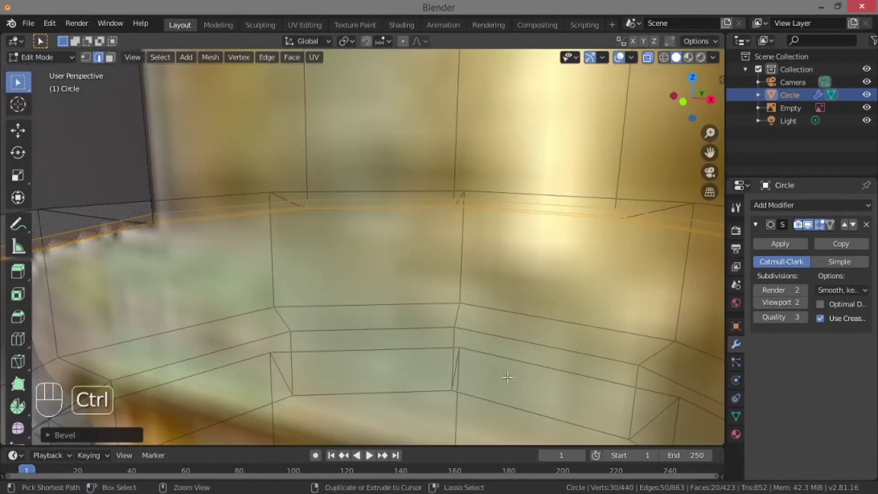
{"action": "scroll", "coordinate": [508, 377], "scroll_direction": "down", "scroll_amount": 5}
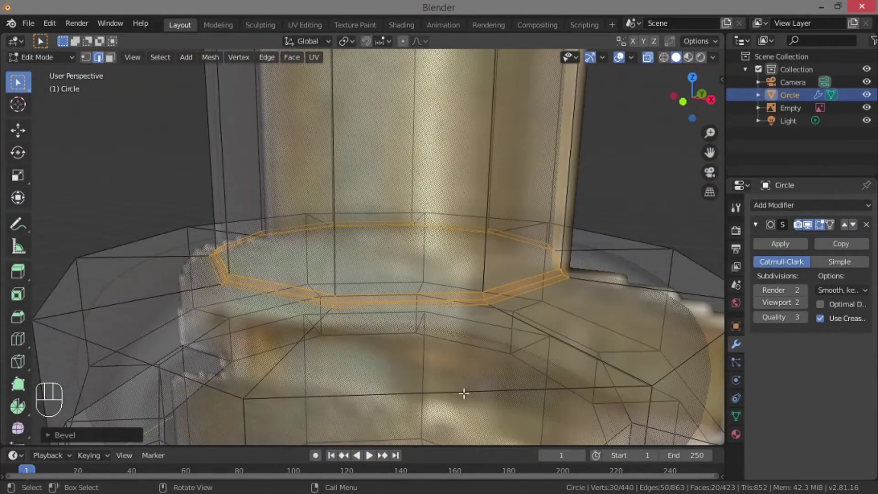
Bevel the upper and lower outer edge loops of the neck's top collar with narrow two-segment bevels
{"action": "left_click", "coordinate": [467, 390], "text": "alt"}
{"action": "key", "text": "ctrl+b"}
{"action": "key", "text": "shift"}
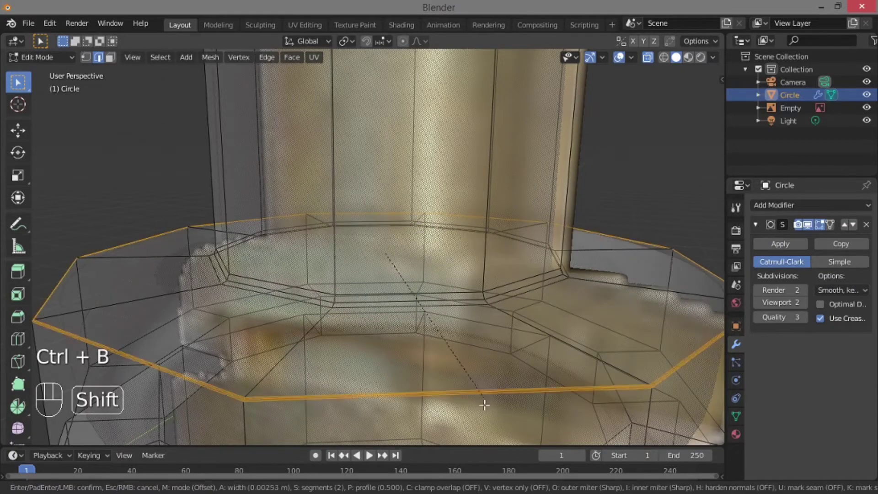
{"action": "left_click", "coordinate": [489, 423]}
{"action": "middle_click_drag", "start_coordinate": [488, 424], "coordinate": [473, 323], "text": "shift"}
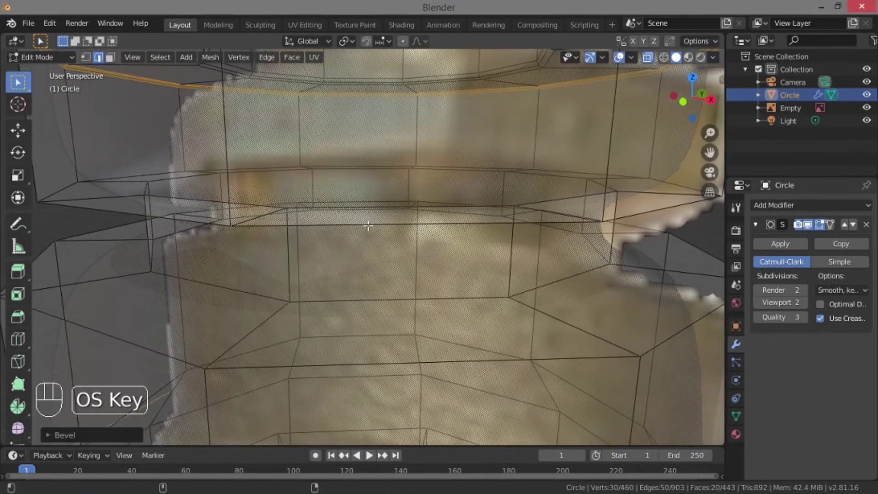
{"action": "left_click", "coordinate": [330, 222], "text": "alt"}
{"action": "key", "text": "ctrl+b"}
{"action": "key", "text": "shift"}
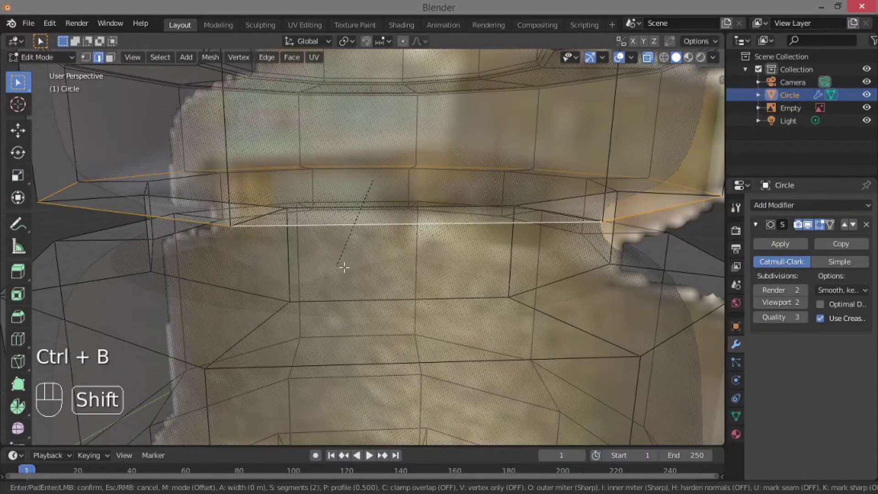
{"action": "left_click", "coordinate": [329, 304]}
Bevel the upper and lower inner edge loops of the groove beneath the top collar, with two segments each
{"action": "middle_click_drag", "start_coordinate": [329, 304], "coordinate": [322, 215], "text": "shift"}
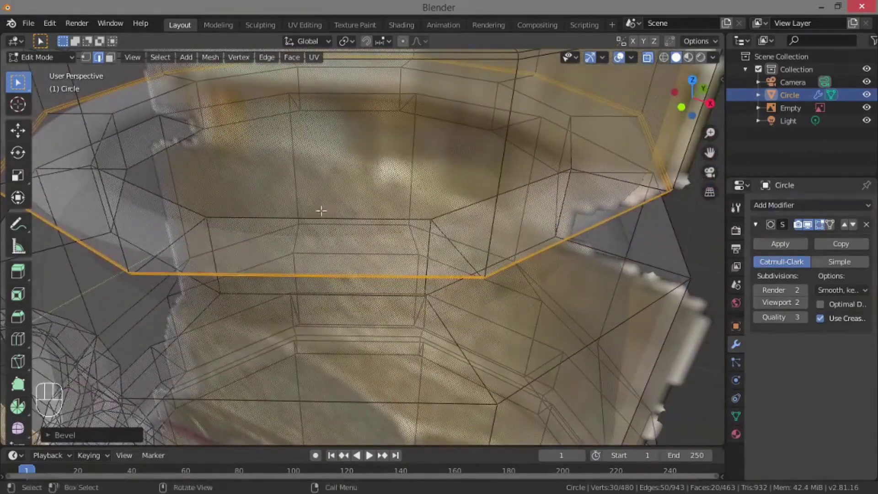
{"action": "left_click", "coordinate": [322, 217], "text": "alt"}
{"action": "key", "text": "ctrl+b"}
{"action": "key", "text": "shift"}
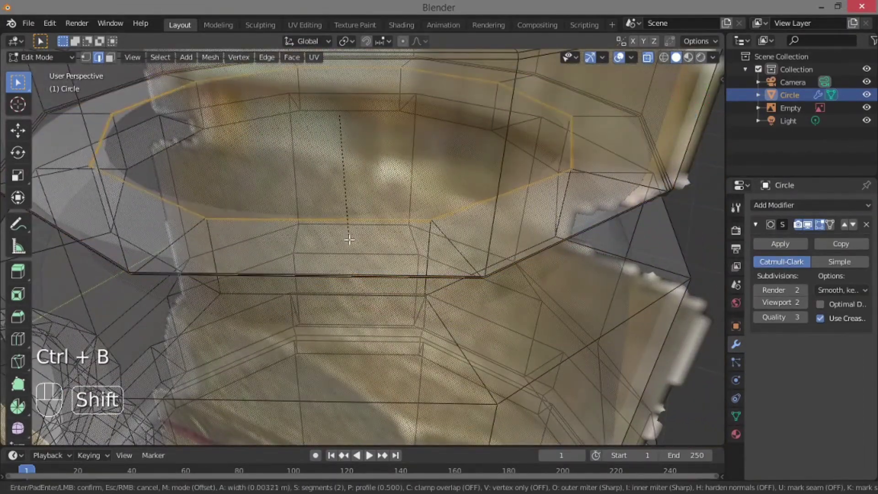
{"action": "left_click", "coordinate": [349, 255]}
{"action": "middle_click_drag", "start_coordinate": [349, 255], "coordinate": [198, 194]}
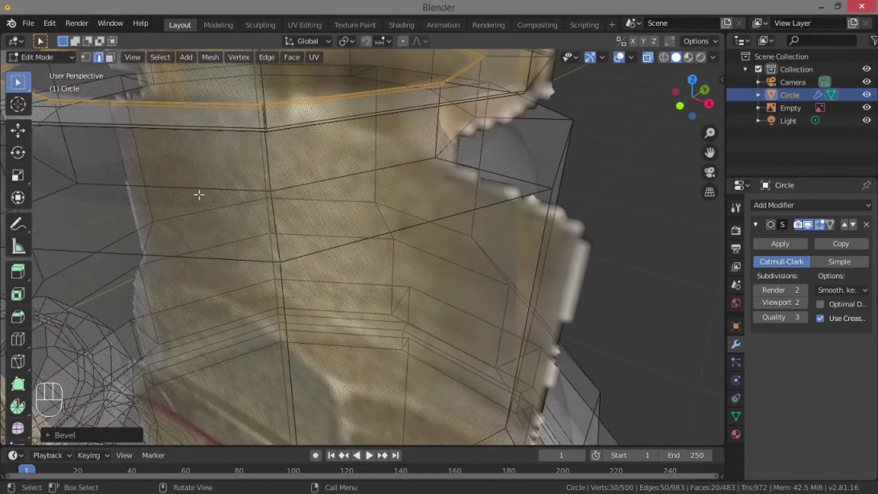
{"action": "left_click", "coordinate": [169, 188], "text": "alt"}
{"action": "key", "text": "ctrl+b"}
{"action": "key", "text": "shift"}
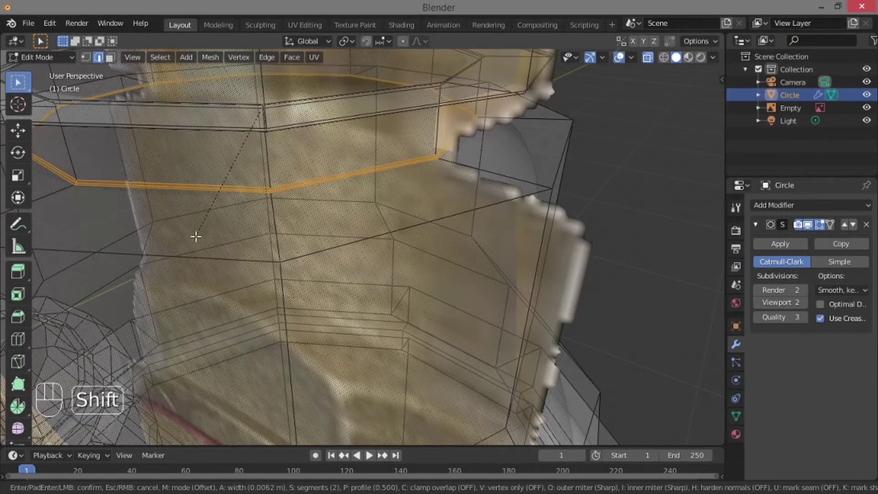
{"action": "left_click", "coordinate": [196, 236]}
Bevel the top outer edge loop of the neck tier directly below the groove with two segments
{"action": "middle_click_drag", "start_coordinate": [196, 236], "coordinate": [207, 236]}
{"action": "left_click", "coordinate": [231, 254], "text": "alt"}
{"action": "key", "text": "ctrl+b"}
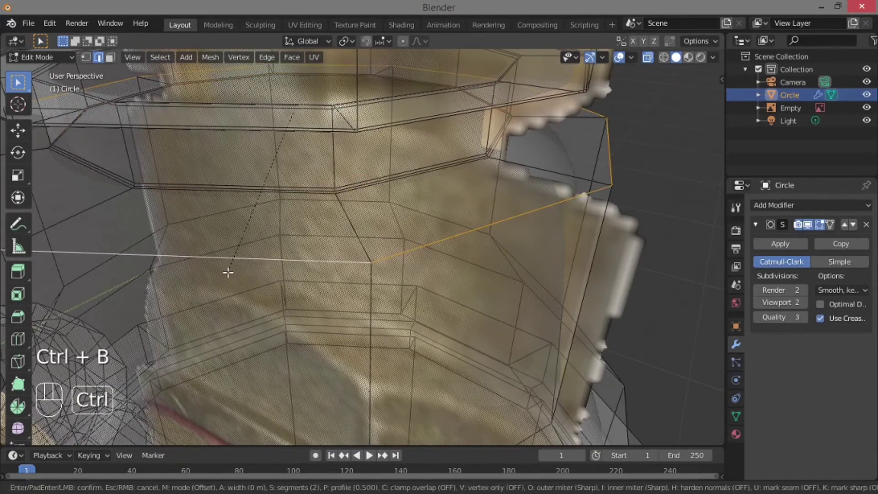
{"action": "key", "text": "shift"}
{"action": "left_click", "coordinate": [210, 294]}
Bevel the upper outer edge loop of the wide lower collar, about 0.0135 m wide with two segments
{"action": "middle_click_drag", "start_coordinate": [210, 294], "coordinate": [252, 280]}
{"action": "scroll", "coordinate": [256, 293], "scroll_direction": "down", "scroll_amount": 6}
{"action": "scroll", "coordinate": [255, 275], "scroll_direction": "up", "scroll_amount": 2}
{"action": "scroll", "coordinate": [255, 237], "scroll_direction": "up", "scroll_amount": 2}
{"action": "key", "text": "super"}
{"action": "left_click", "coordinate": [235, 284], "text": "alt"}
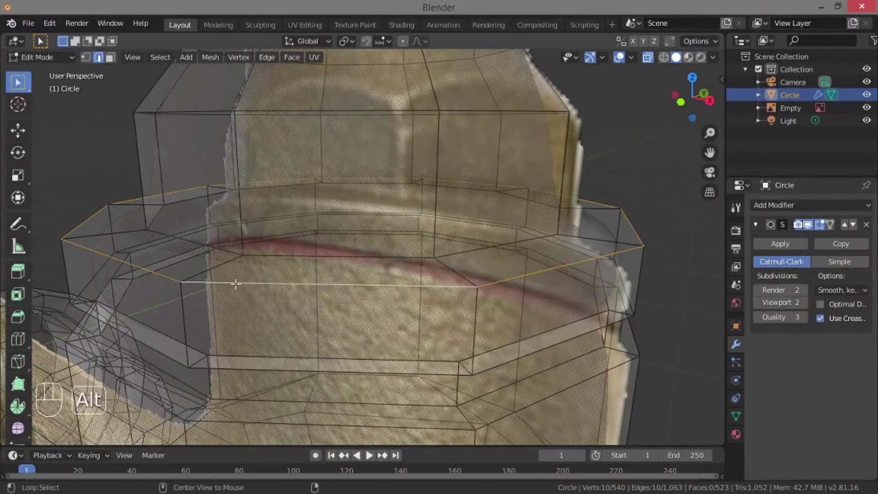
{"action": "key", "text": "ctrl+b"}
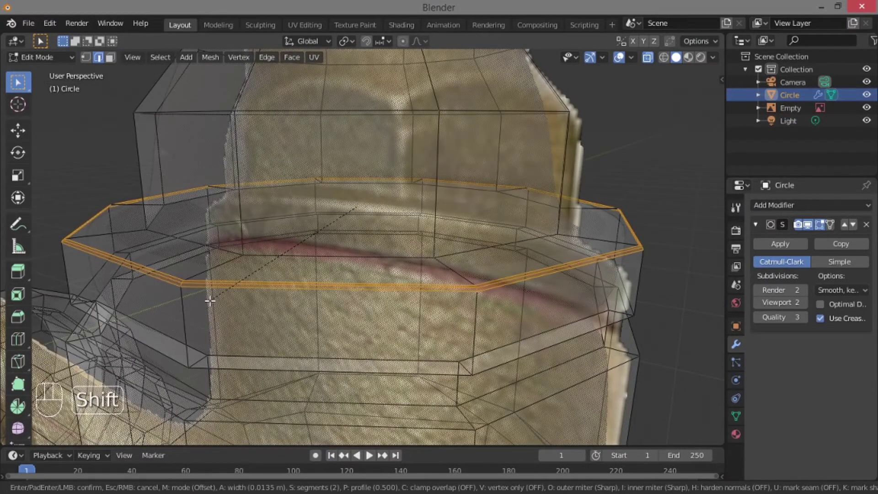
{"action": "left_click", "coordinate": [210, 300]}
Bevel the inner and outer edge loops on the underside of the wide lower collar, with two segments each
{"action": "scroll", "coordinate": [219, 289], "scroll_direction": "up", "scroll_amount": 3}
{"action": "scroll", "coordinate": [284, 314], "scroll_direction": "down", "scroll_amount": 5}
{"action": "scroll", "coordinate": [268, 321], "scroll_direction": "up", "scroll_amount": 2}
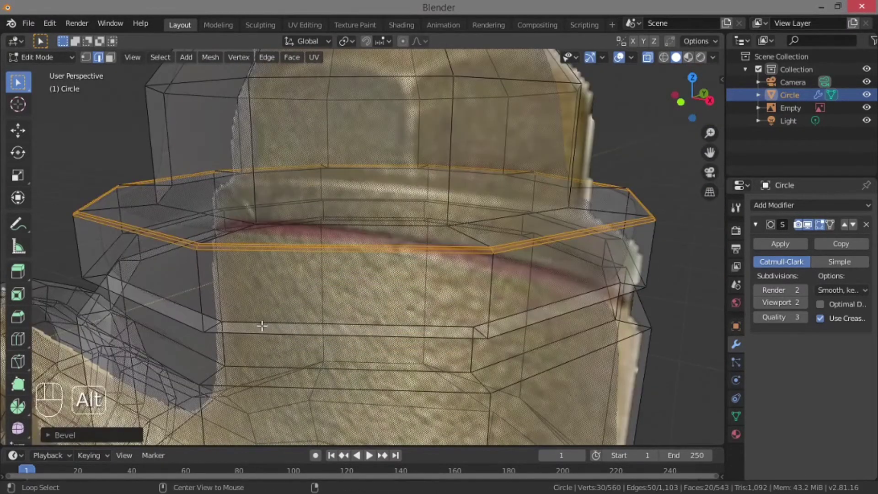
{"action": "left_click", "coordinate": [262, 326], "text": "alt"}
{"action": "key", "text": "ctrl+b"}
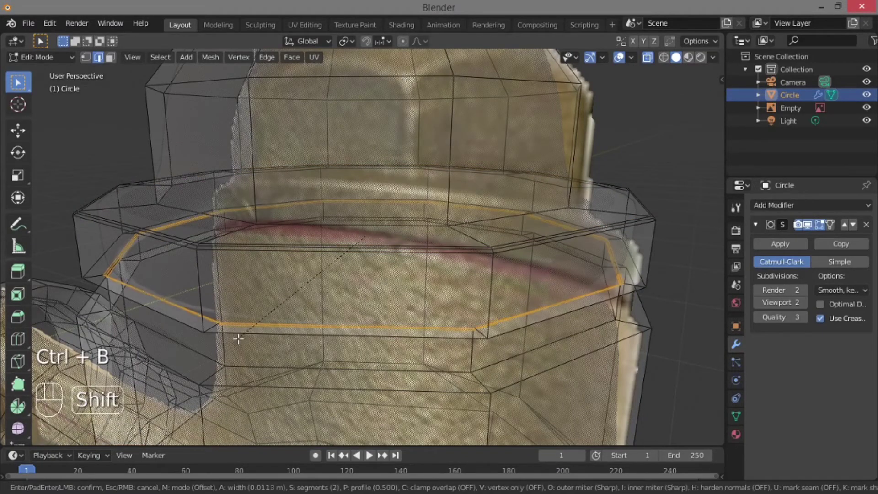
{"action": "left_click", "coordinate": [235, 339]}
{"action": "left_click", "coordinate": [247, 332], "text": "alt"}
{"action": "key", "text": "ctrl+b"}
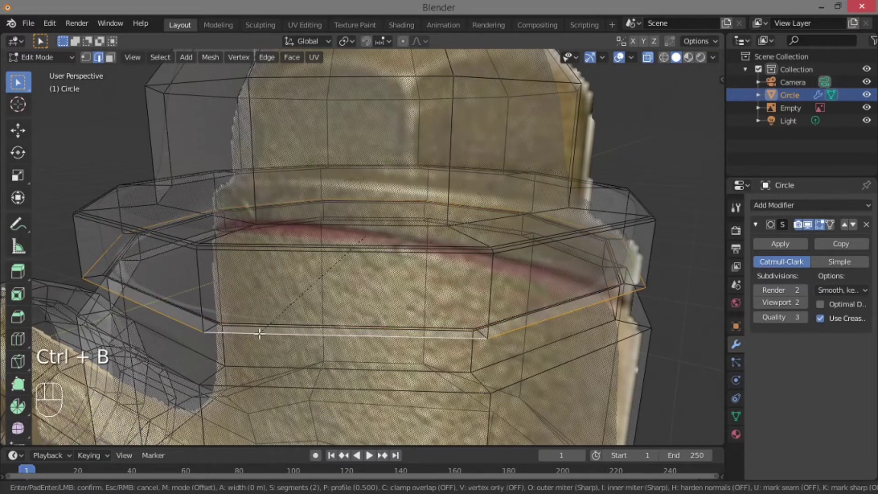
{"action": "left_click", "coordinate": [248, 350], "text": "shift"}
{"action": "scroll", "coordinate": [247, 350], "scroll_direction": "up", "scroll_amount": 3}
{"action": "scroll", "coordinate": [249, 345], "scroll_direction": "down", "scroll_amount": 3}
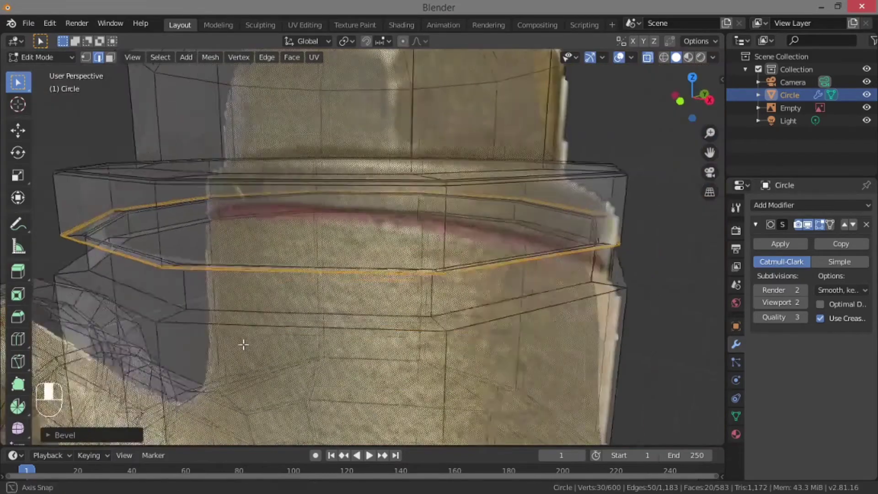
Bevel the inner and outer upper edge loops of the body rim beneath the wide collar's groove, with two segments each
{"action": "middle_click_drag", "start_coordinate": [245, 343], "coordinate": [247, 304]}
{"action": "left_click", "coordinate": [253, 312], "text": "alt"}
{"action": "key", "text": "ctrl+b"}
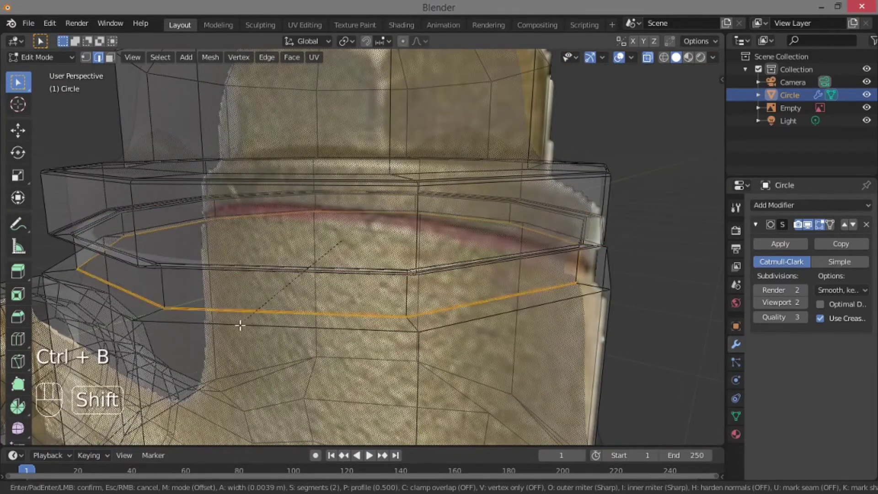
{"action": "left_click", "coordinate": [226, 333], "text": "shift"}
{"action": "left_click", "coordinate": [232, 323], "text": "alt"}
{"action": "key", "text": "ctrl+b"}
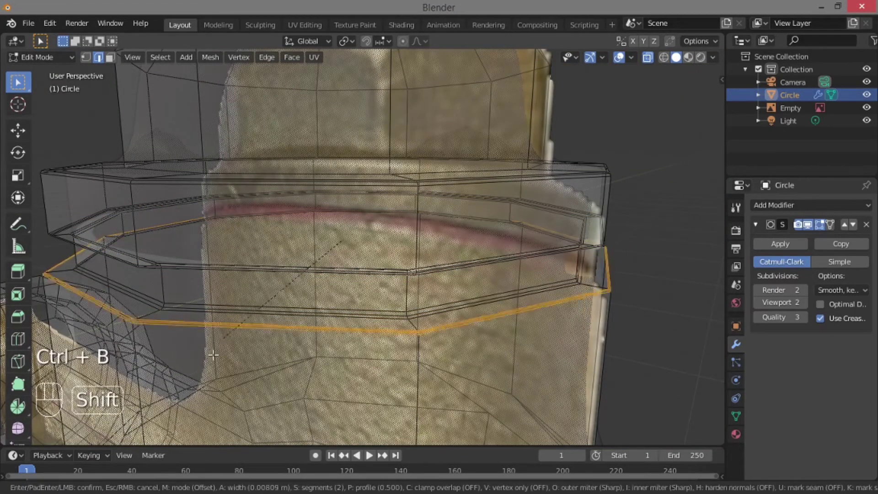
{"action": "left_click", "coordinate": [233, 320], "text": "shift"}
Bevel the two outer edge loops of the inlet pipe's flange with two segments, about 0.016 m and 0.017 m wide
{"action": "scroll", "coordinate": [299, 337], "scroll_direction": "down", "scroll_amount": 3}
{"action": "middle_click_drag", "start_coordinate": [234, 320], "coordinate": [567, 247]}
{"action": "scroll", "coordinate": [567, 247], "scroll_direction": "up", "scroll_amount": 3}
{"action": "middle_click_drag", "start_coordinate": [567, 247], "coordinate": [456, 268]}
{"action": "scroll", "coordinate": [457, 268], "scroll_direction": "up", "scroll_amount": 2}
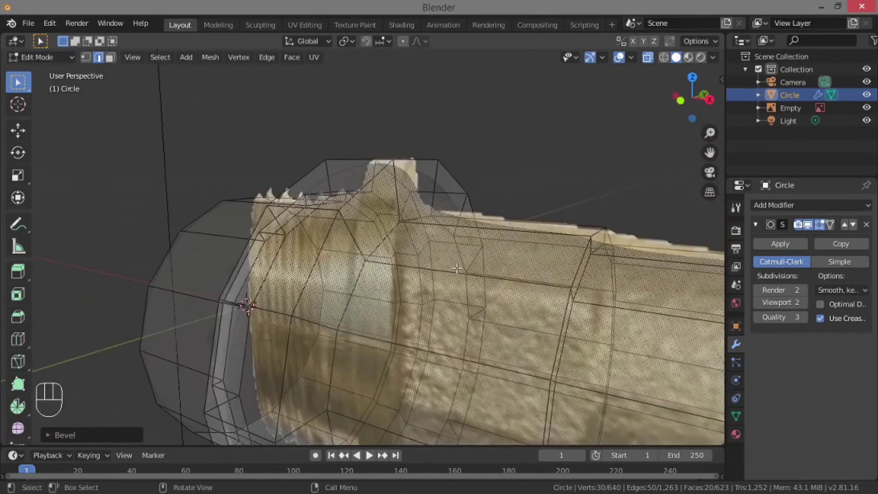
{"action": "left_click", "coordinate": [328, 236], "text": "alt"}
{"action": "key", "text": "ctrl+b"}
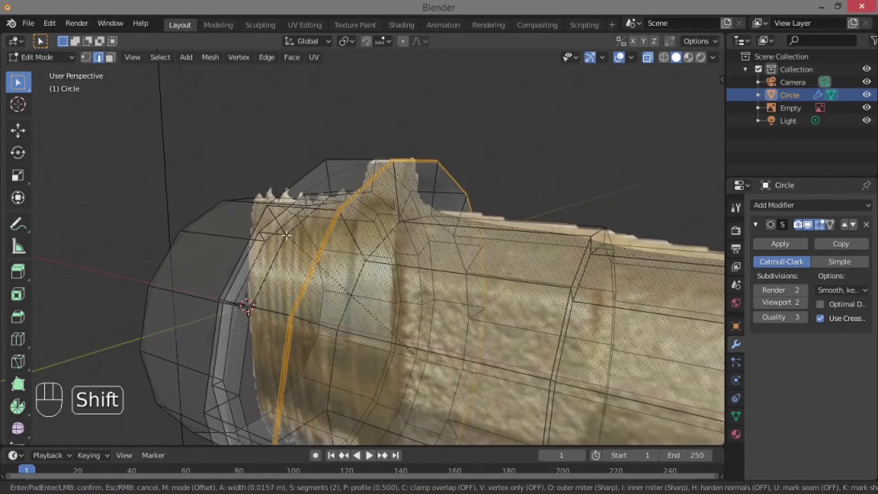
{"action": "left_click", "coordinate": [286, 229]}
{"action": "middle_click_drag", "start_coordinate": [286, 229], "coordinate": [350, 177]}
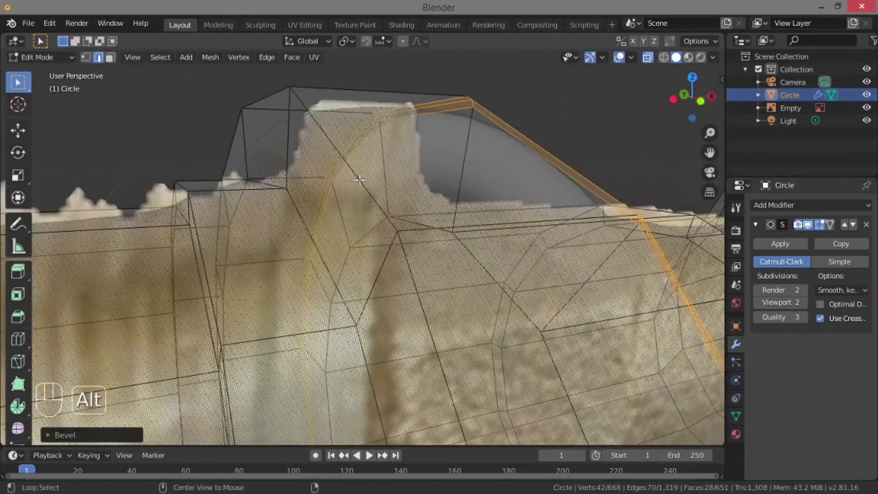
{"action": "left_click", "coordinate": [359, 180], "text": "alt"}
{"action": "key", "text": "ctrl+b"}
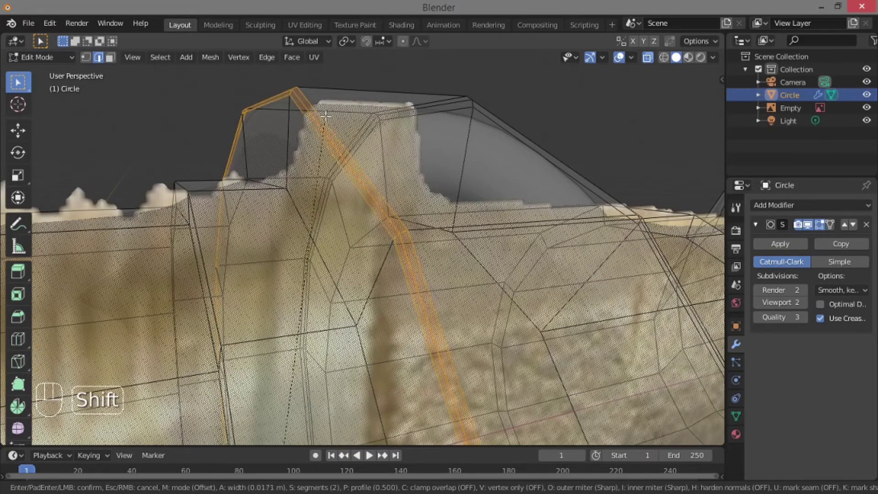
{"action": "left_click", "coordinate": [326, 116]}
Bevel the three edge loops of the small step between the flange and the threaded inlet end, with two segments each
{"action": "middle_click_drag", "start_coordinate": [326, 116], "coordinate": [353, 119], "text": "shift"}
{"action": "left_click", "coordinate": [317, 202], "text": "alt"}
{"action": "key", "text": "ctrl+b"}
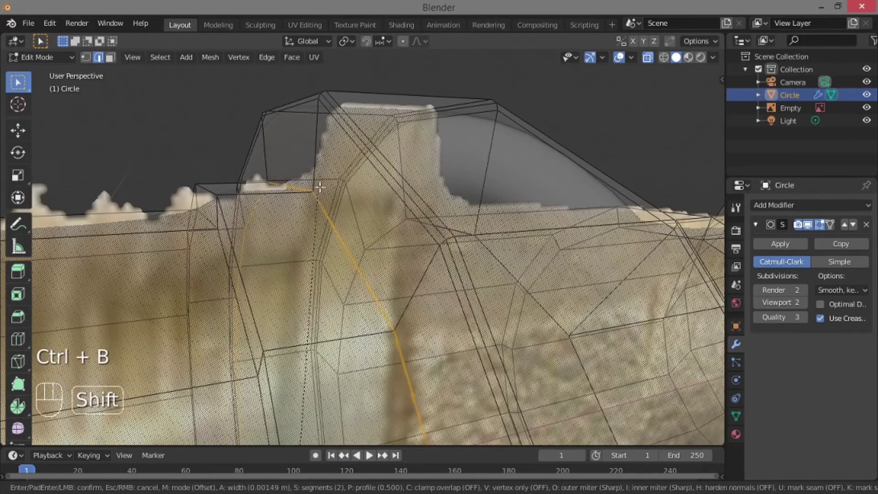
{"action": "left_click", "coordinate": [274, 230]}
{"action": "middle_click_drag", "start_coordinate": [275, 230], "coordinate": [338, 225]}
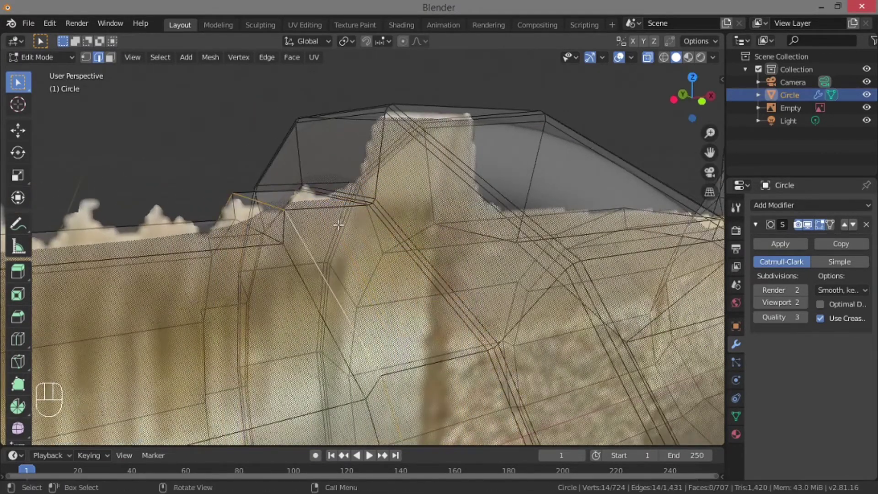
{"action": "key", "text": "ctrl+b"}
{"action": "left_click", "coordinate": [288, 260]}
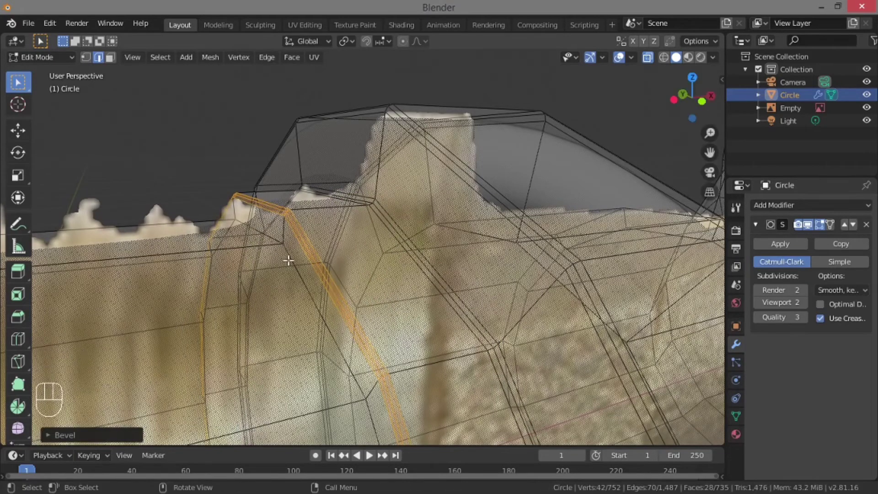
{"action": "left_click", "coordinate": [286, 253], "text": "alt"}
{"action": "key", "text": "ctrl+b"}
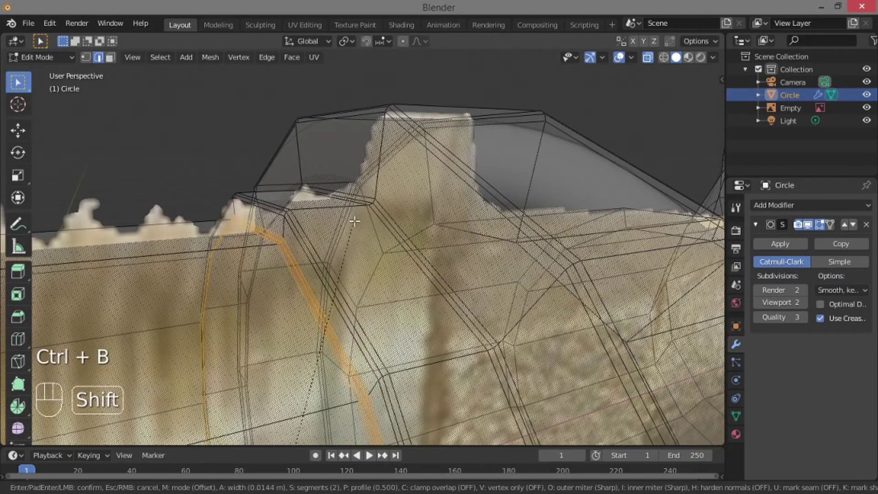
{"action": "left_click", "coordinate": [349, 225]}
Bevel the inner and outer edge loops where the spout steps out to its outlet collar, with two segments each
{"action": "scroll", "coordinate": [349, 224], "scroll_direction": "down", "scroll_amount": 7}
{"action": "middle_click_drag", "start_coordinate": [348, 224], "coordinate": [292, 192]}
{"action": "scroll", "coordinate": [292, 192], "scroll_direction": "down", "scroll_amount": 4}
{"action": "middle_click_drag", "start_coordinate": [293, 192], "coordinate": [212, 197], "text": "shift"}
{"action": "scroll", "coordinate": [309, 272], "scroll_direction": "up", "scroll_amount": 6}
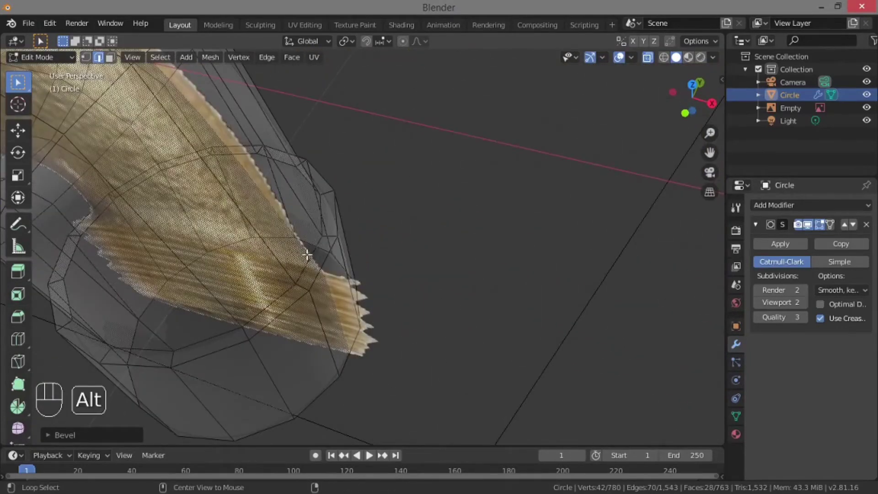
{"action": "left_click", "coordinate": [307, 255], "text": "alt"}
{"action": "key", "text": "ctrl+b"}
{"action": "left_click", "coordinate": [338, 279]}
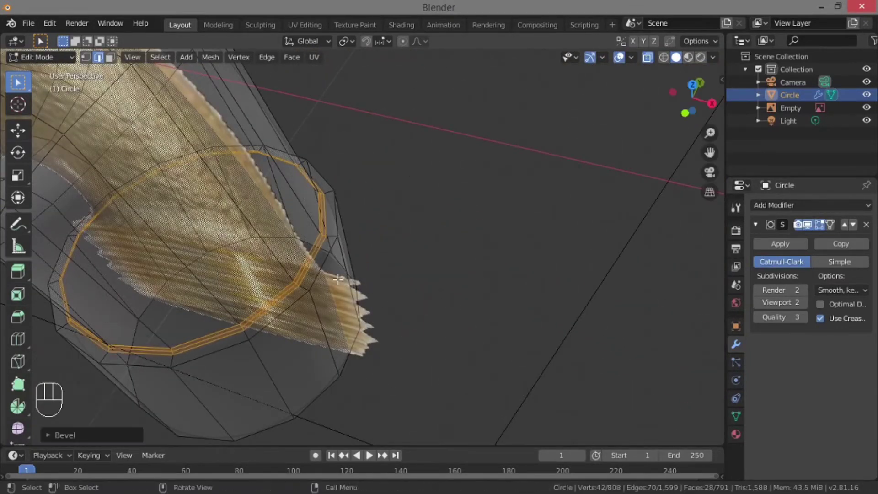
{"action": "left_click", "coordinate": [338, 277], "text": "alt"}
{"action": "key", "text": "ctrl+b"}
{"action": "left_click", "coordinate": [502, 321], "text": "shift"}
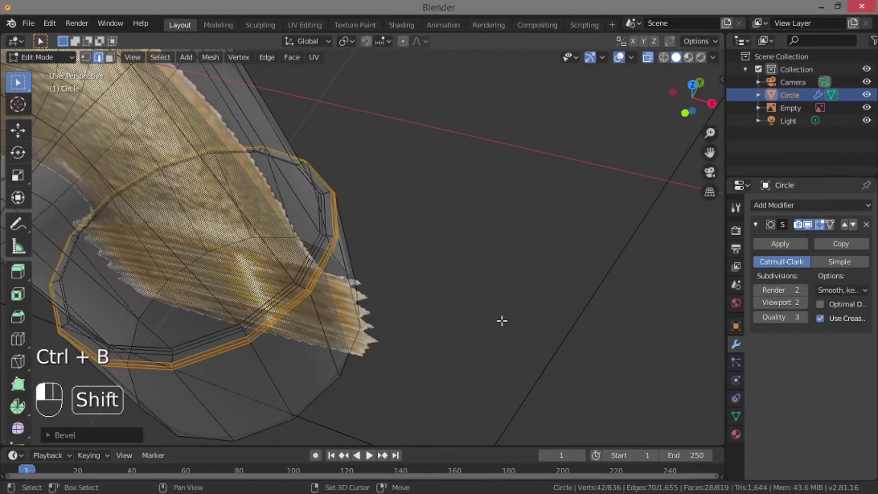
Turn off X-ray, switch to Object Mode and examine the smoothed tap's neck, flange and spout
{"action": "scroll", "coordinate": [501, 321], "scroll_direction": "down", "scroll_amount": 5}
{"action": "middle_click_drag", "start_coordinate": [457, 293], "coordinate": [434, 298]}
{"action": "scroll", "coordinate": [433, 308], "scroll_direction": "up", "scroll_amount": 4}
{"action": "key", "text": "alt+z"}
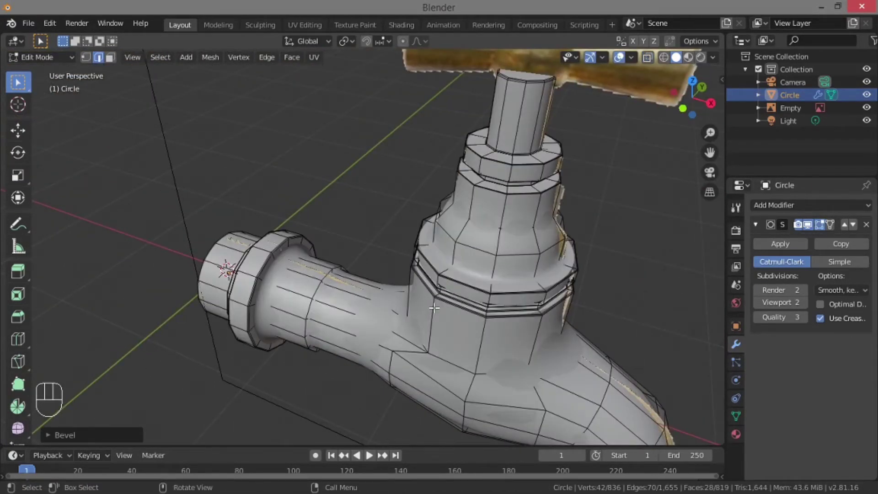
{"action": "middle_click_drag", "start_coordinate": [470, 289], "coordinate": [391, 249], "text": "shift"}
{"action": "key", "text": "Tab"}
{"action": "scroll", "coordinate": [425, 270], "scroll_direction": "down", "scroll_amount": 3}
{"action": "scroll", "coordinate": [393, 246], "scroll_direction": "up", "scroll_amount": 4}
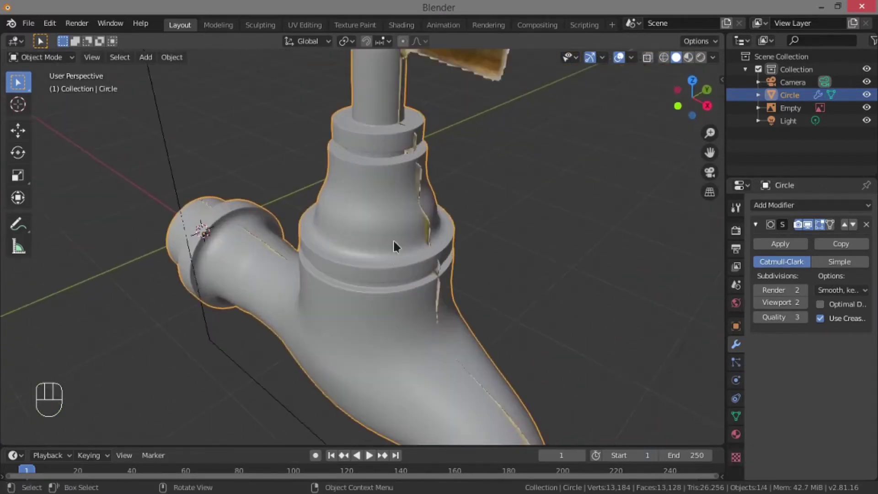
{"action": "scroll", "coordinate": [246, 261], "scroll_direction": "up", "scroll_amount": 4}
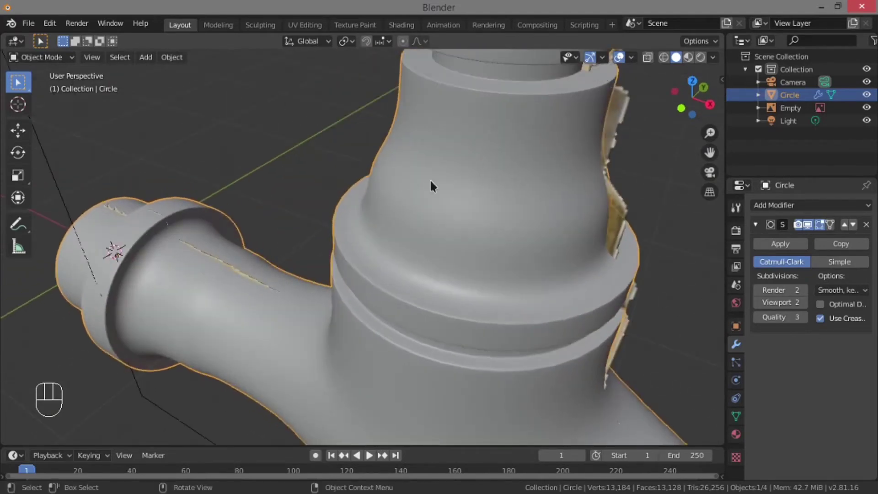
In Edit Mode with X-ray on, select two edge loops around the inlet pipe between the flange and the tap body
{"action": "key", "text": "Tab"}
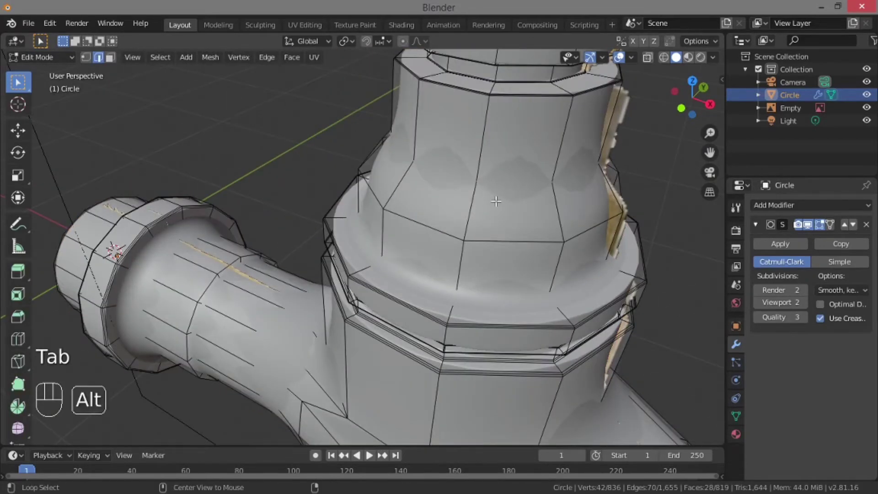
{"action": "key", "text": "alt+z"}
{"action": "middle_click_drag", "start_coordinate": [471, 178], "coordinate": [425, 201], "text": "shift"}
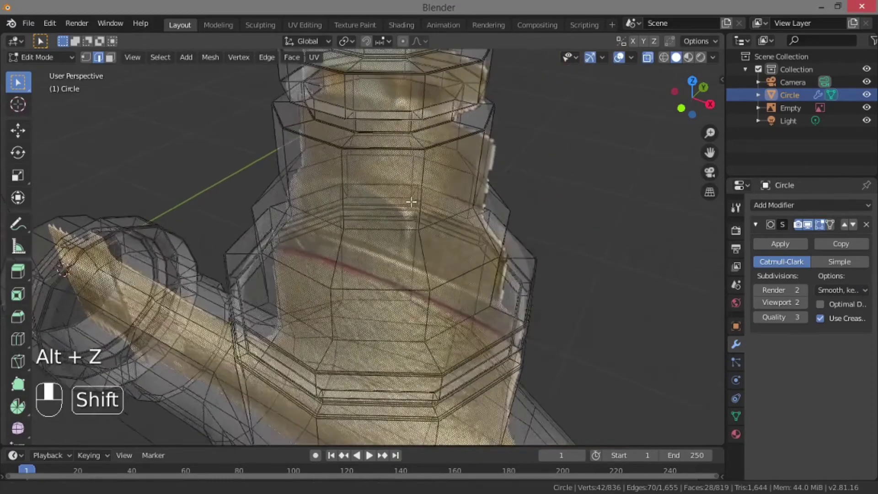
{"action": "scroll", "coordinate": [411, 208], "scroll_direction": "up", "scroll_amount": 3}
{"action": "scroll", "coordinate": [412, 210], "scroll_direction": "down", "scroll_amount": 3}
{"action": "middle_click_drag", "start_coordinate": [239, 212], "coordinate": [381, 223], "text": "shift"}
{"action": "scroll", "coordinate": [403, 204], "scroll_direction": "up", "scroll_amount": 3}
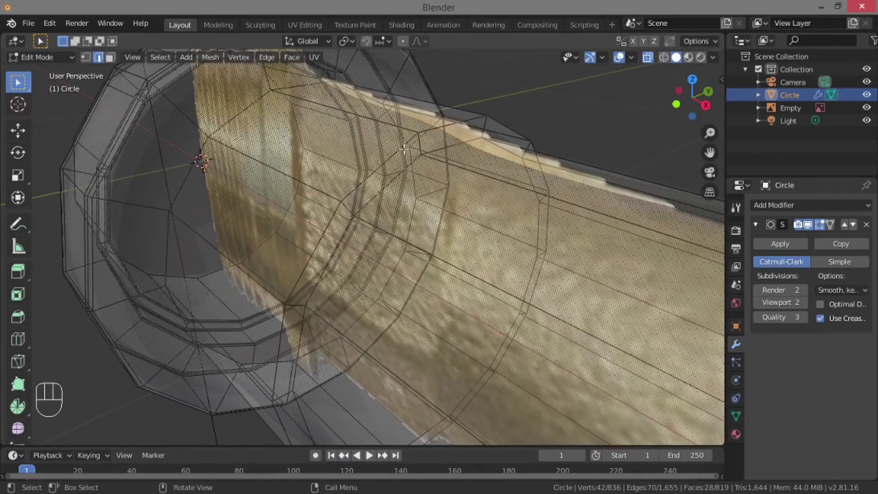
{"action": "scroll", "coordinate": [415, 188], "scroll_direction": "up", "scroll_amount": 1}
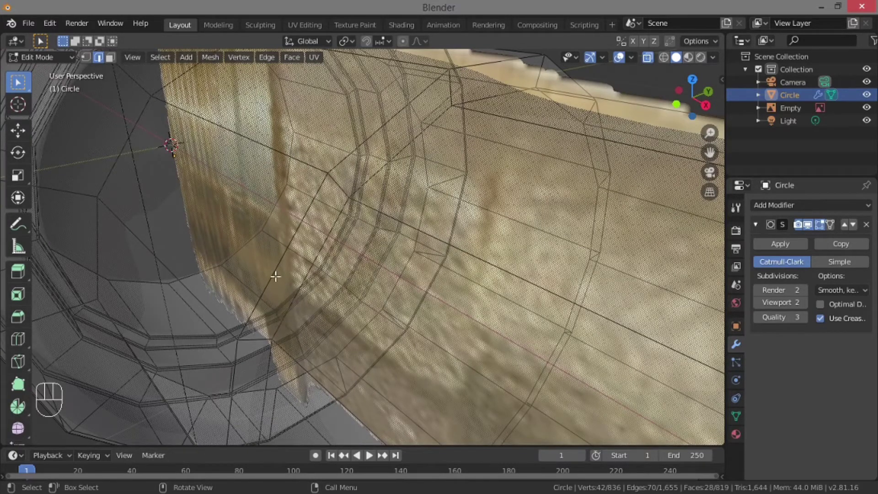
{"action": "scroll", "coordinate": [272, 326], "scroll_direction": "down", "scroll_amount": 1}
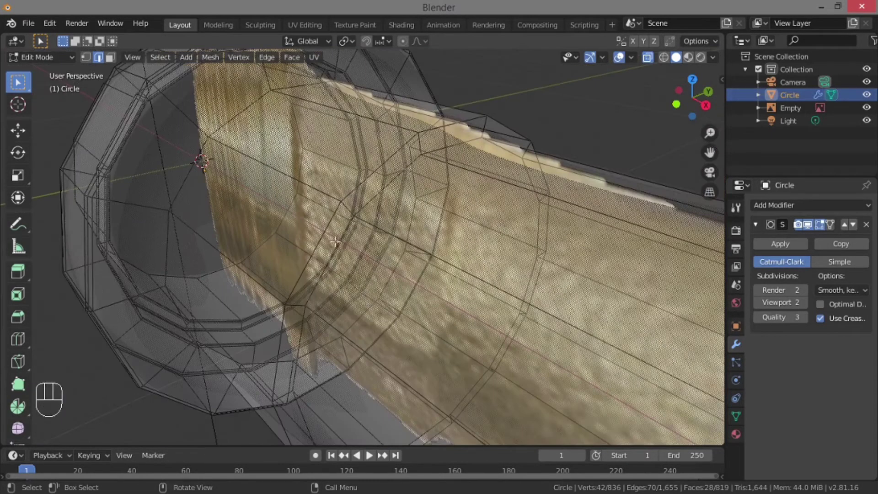
{"action": "middle_click_drag", "start_coordinate": [218, 370], "coordinate": [343, 262]}
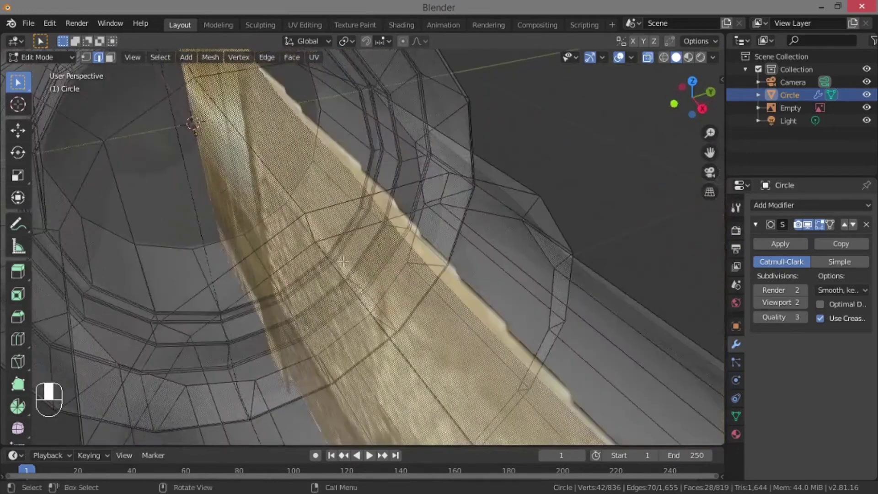
{"action": "middle_click_drag", "start_coordinate": [289, 238], "coordinate": [305, 238]}
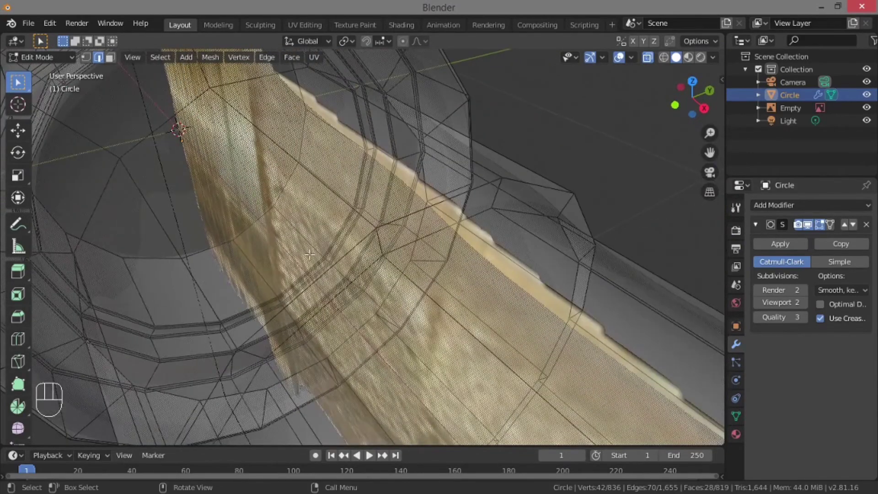
{"action": "left_click", "coordinate": [343, 257], "text": "alt"}
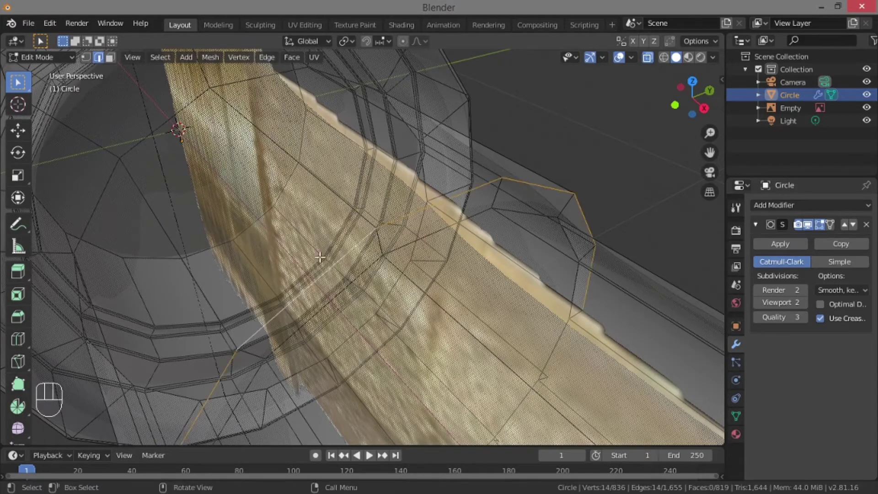
{"action": "mouse_move", "coordinate": [344, 258]}
{"action": "middle_mouse_down"}
{"action": "mouse_move", "coordinate": [348, 270]}
{"action": "mouse_move", "coordinate": [359, 266]}
{"action": "middle_mouse_up"}
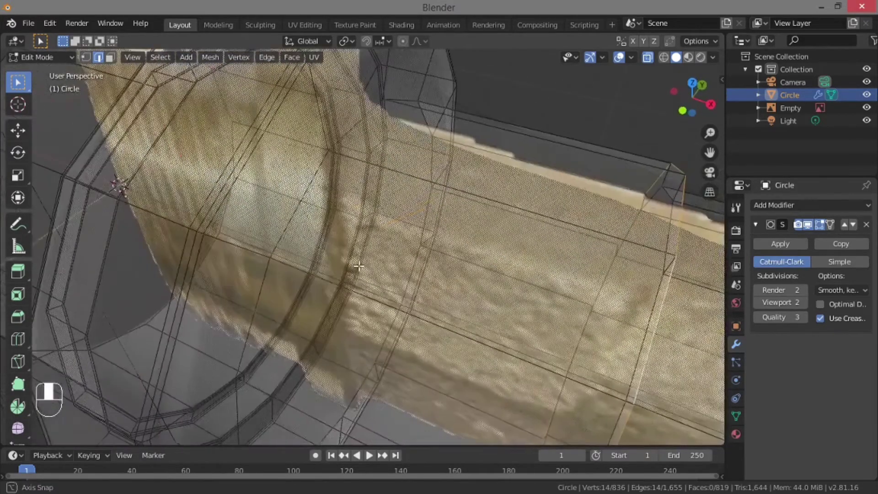
{"action": "left_click", "coordinate": [307, 221], "text": "alt+shift"}
{"action": "middle_click_drag", "start_coordinate": [306, 221], "coordinate": [419, 194]}
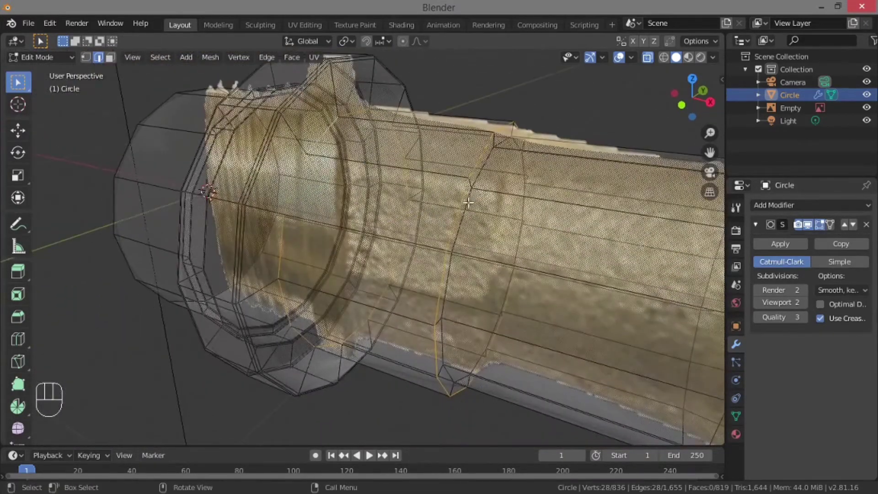
{"action": "middle_click_drag", "start_coordinate": [411, 238], "coordinate": [393, 233]}
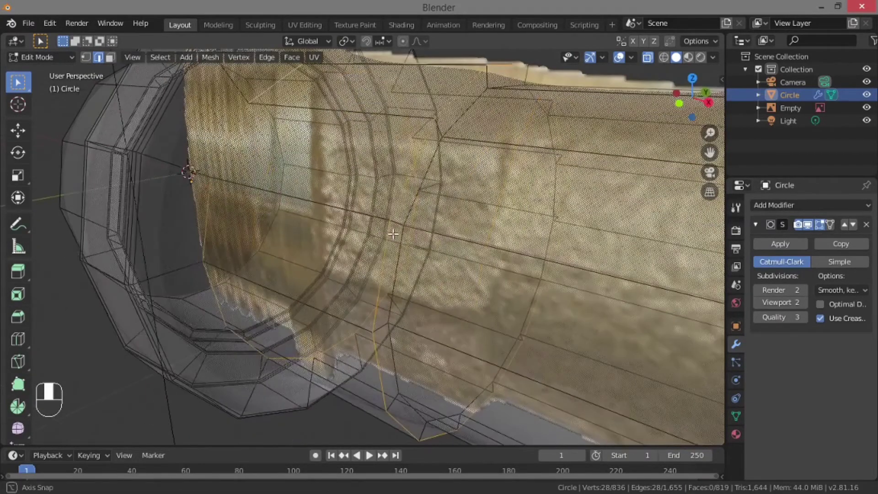
{"action": "middle_click_drag", "start_coordinate": [289, 248], "coordinate": [287, 248]}
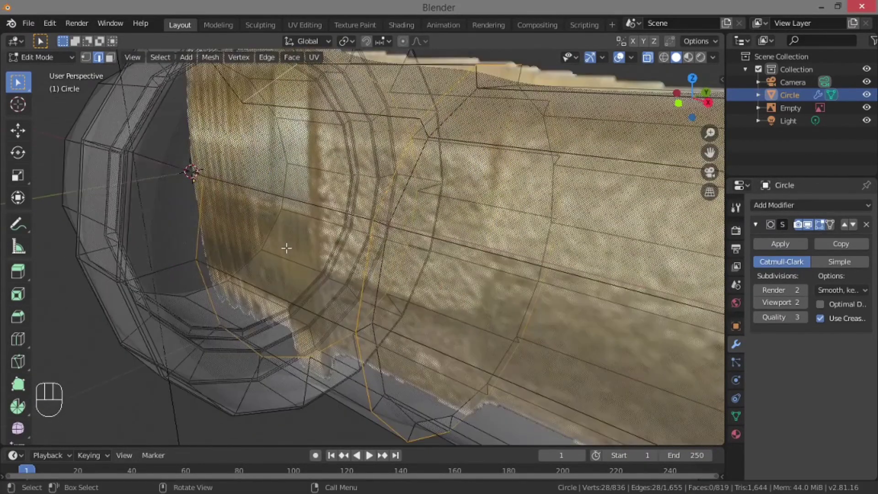
{"action": "key", "text": "s"}
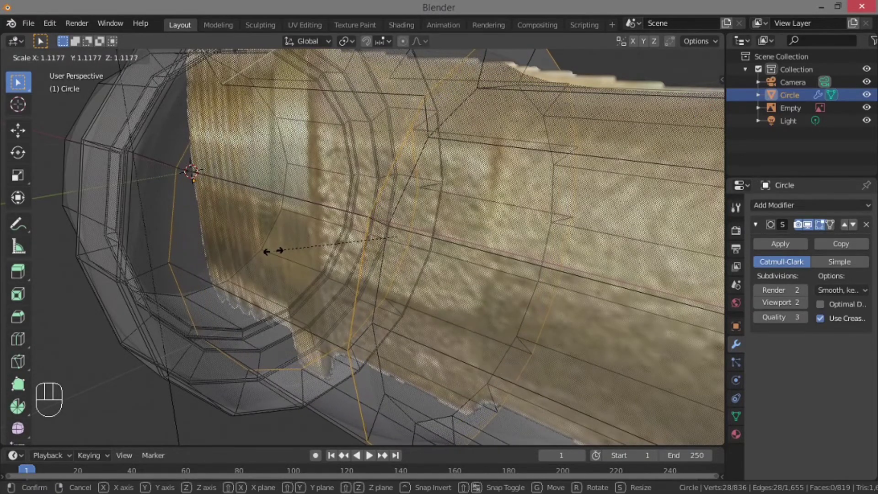
{"action": "right_click", "coordinate": [279, 250]}
{"action": "key", "text": "alt+s"}
{"action": "right_click", "coordinate": [284, 259]}
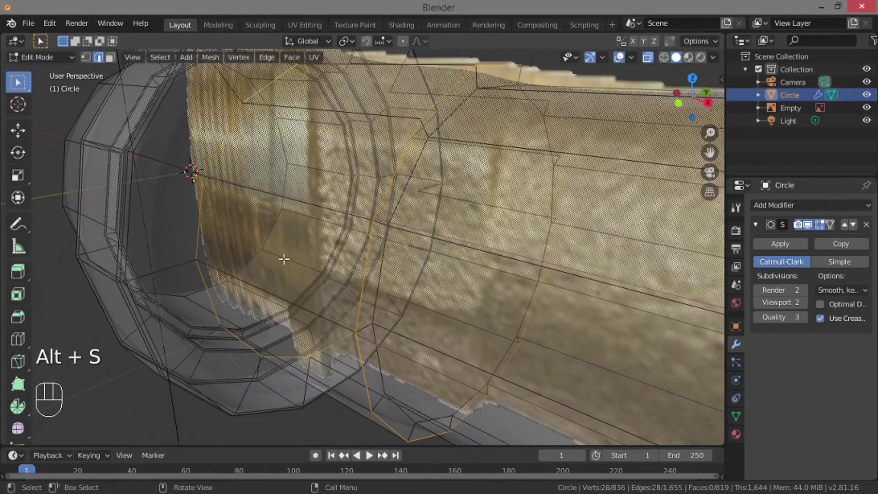
Scale up the two selected edge loops around the inlet pipe slightly
{"action": "middle_click_drag", "start_coordinate": [317, 250], "coordinate": [351, 249]}
{"action": "key", "text": "s"}
{"action": "left_click", "coordinate": [249, 264]}
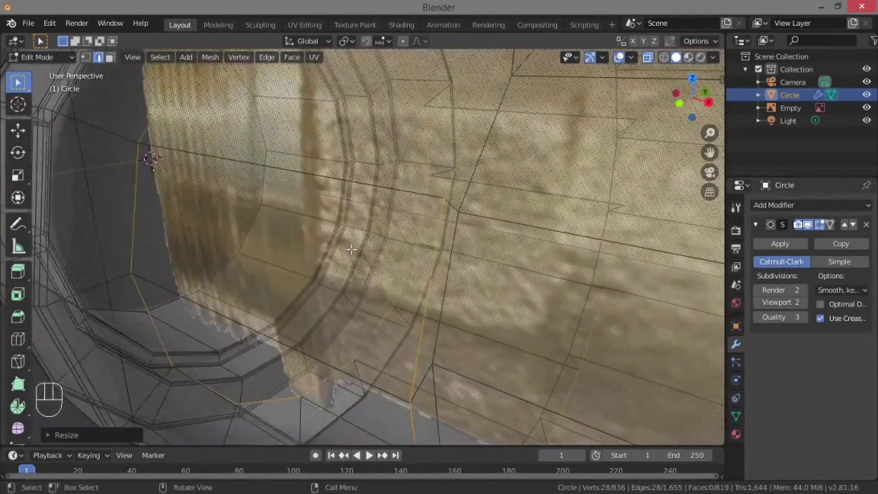
Move the edge loop at the inlet pipe's step about 0.012 m along X to line up with the neighbouring step edge
{"action": "left_click", "coordinate": [445, 294], "text": "alt"}
{"action": "middle_click_drag", "start_coordinate": [445, 294], "coordinate": [479, 314]}
{"action": "key", "text": "KP_1"}
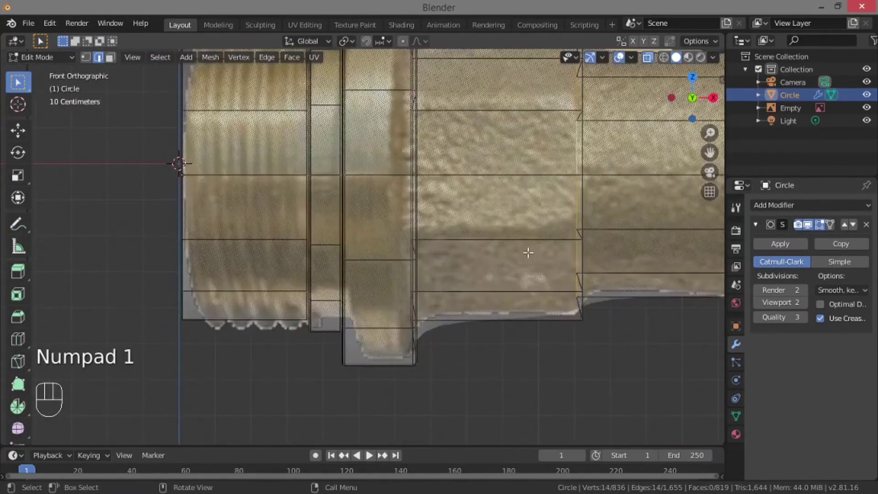
{"action": "middle_click_drag", "start_coordinate": [528, 252], "coordinate": [344, 366], "text": "shift"}
{"action": "key", "text": "g"}
{"action": "key", "text": "y"}
{"action": "key", "text": "x"}
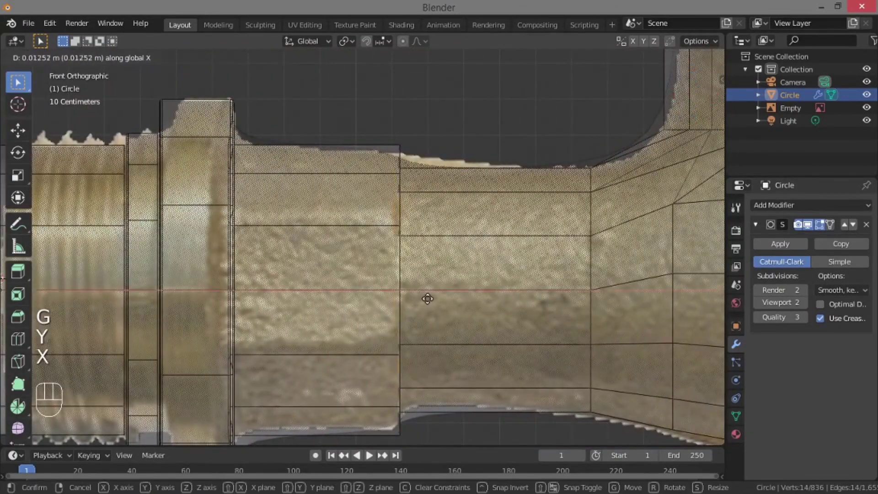
{"action": "left_click", "coordinate": [425, 299]}
Move the inlet pipe's edge loop beside the flange about 0.016 m along X in front view
{"action": "middle_click_drag", "start_coordinate": [425, 298], "coordinate": [330, 266]}
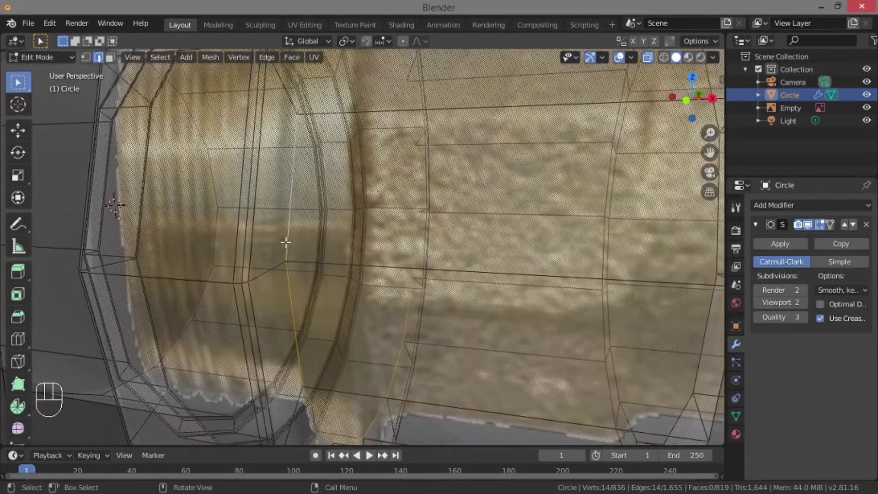
{"action": "key", "text": "KP_1"}
{"action": "key", "text": "g"}
{"action": "key", "text": "x"}
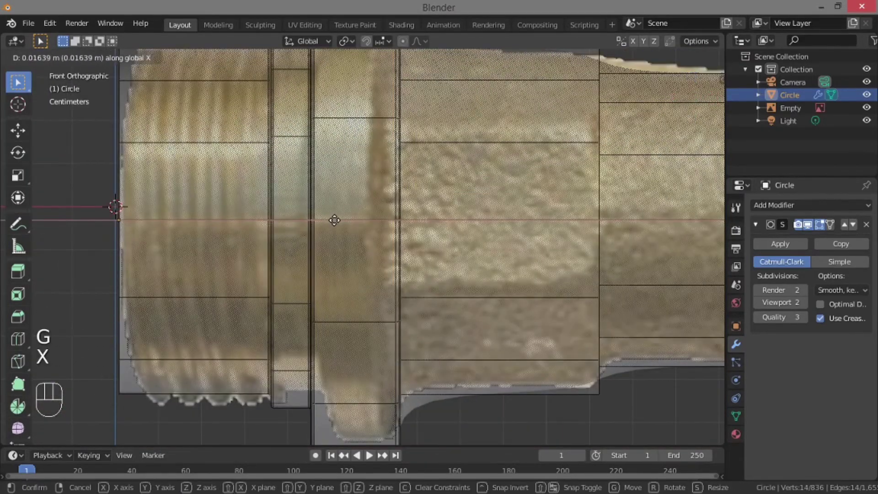
{"action": "left_click", "coordinate": [335, 221]}
{"action": "middle_click_drag", "start_coordinate": [335, 221], "coordinate": [386, 260]}
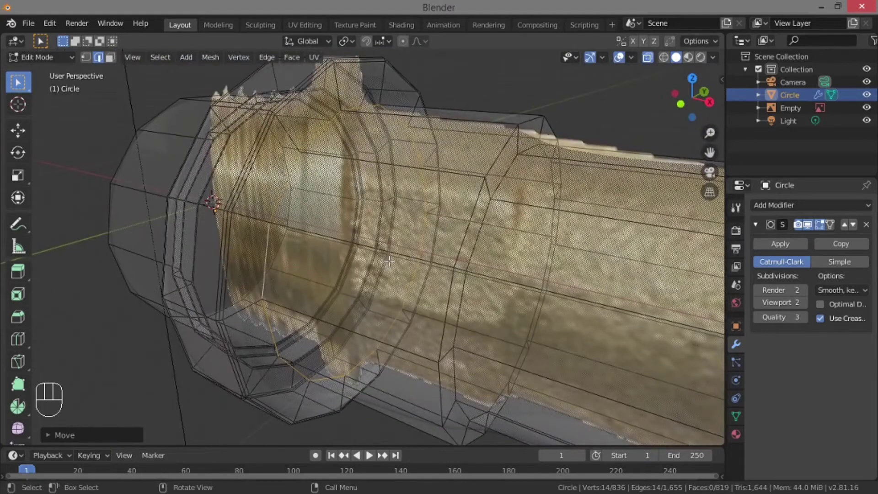
Select all lengthwise edges of the inlet pipe section between the flange and the step and bevel them with two segments, about 0.013 m wide
{"action": "key", "text": "alt+z"}
{"action": "scroll", "coordinate": [390, 261], "scroll_direction": "up", "scroll_amount": 2}
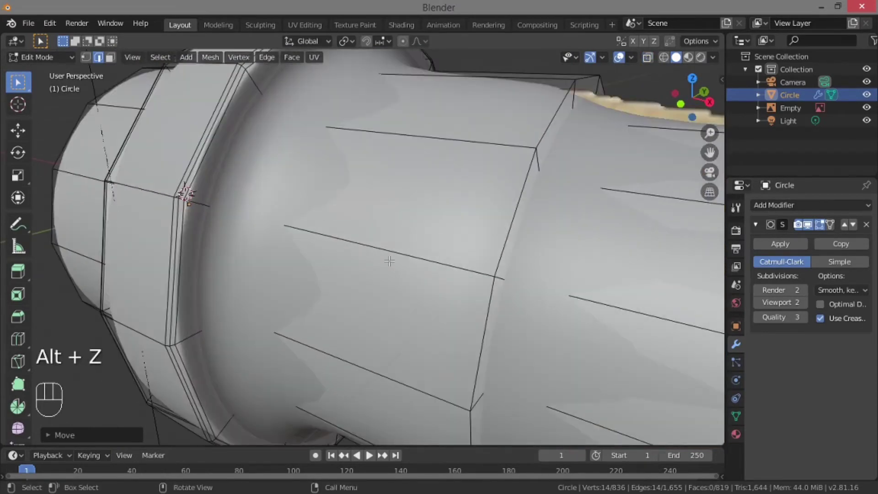
{"action": "scroll", "coordinate": [389, 261], "scroll_direction": "down", "scroll_amount": 3}
{"action": "middle_click_drag", "start_coordinate": [390, 260], "coordinate": [323, 176], "text": "shift"}
{"action": "key", "text": "alt+z"}
{"action": "key", "text": "alt+z"}
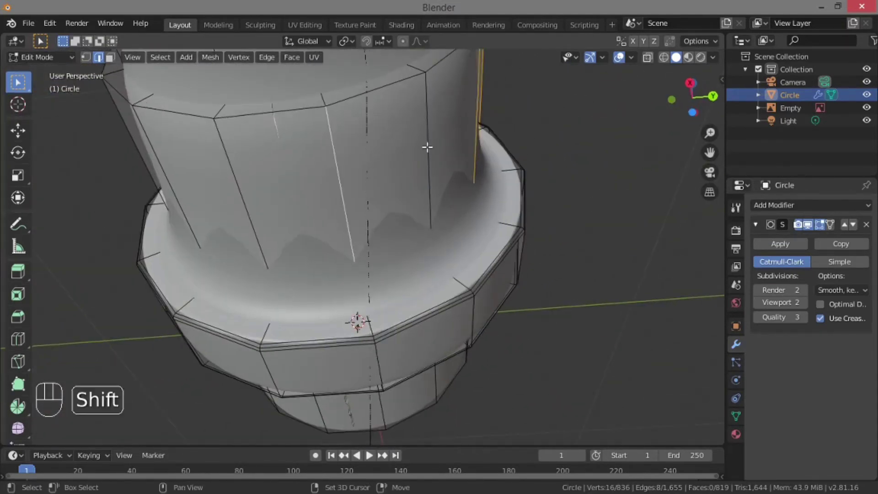
{"action": "middle_click_drag", "start_coordinate": [427, 147], "coordinate": [423, 187]}
{"action": "middle_click_drag", "start_coordinate": [244, 105], "coordinate": [429, 232]}
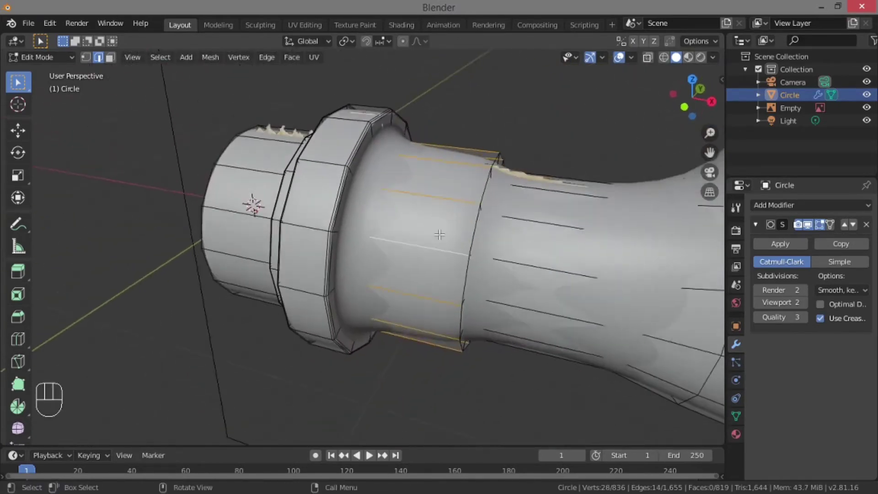
{"action": "scroll", "coordinate": [428, 232], "scroll_direction": "up", "scroll_amount": 5}
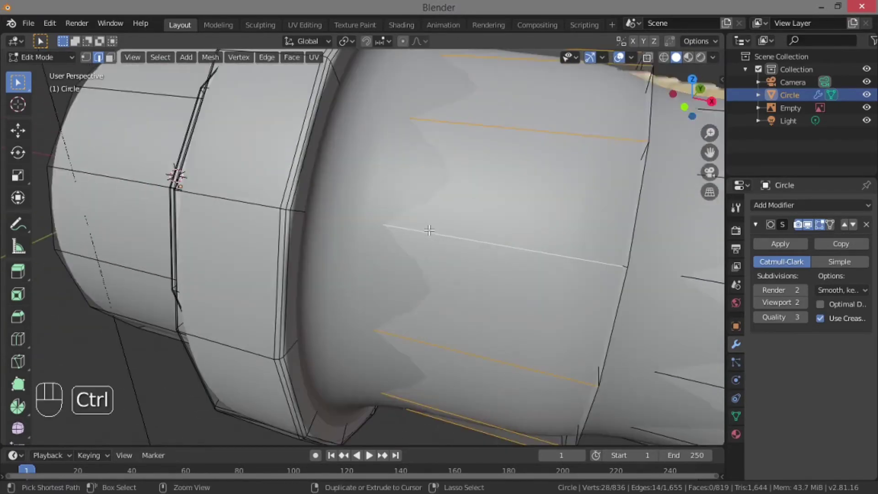
{"action": "key", "text": "ctrl+b"}
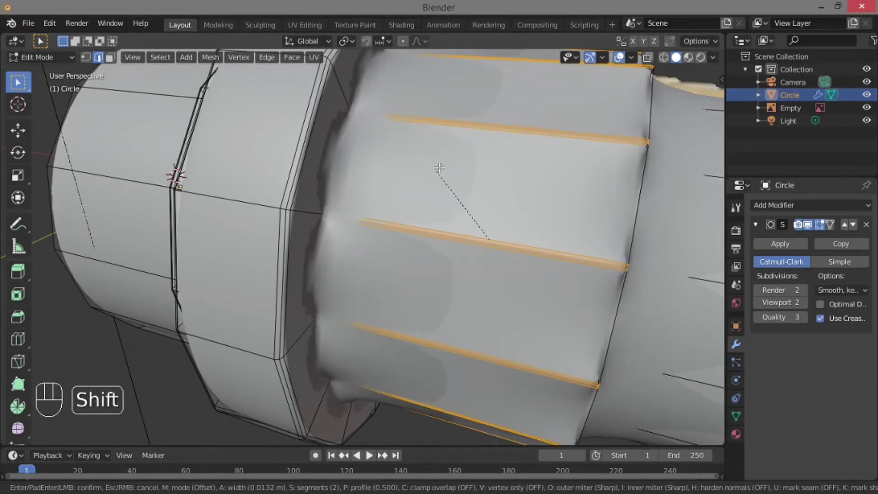
{"action": "left_click", "coordinate": [451, 161]}
Bevel the outer edge loop at the end of the faceted inlet section with two segments, about 0.007 m wide
{"action": "middle_click_drag", "start_coordinate": [543, 222], "coordinate": [478, 212]}
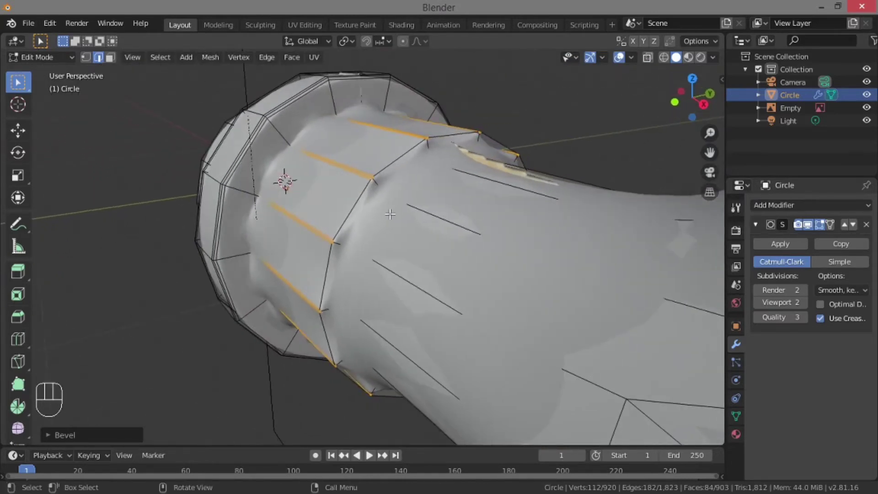
{"action": "key", "text": "alt+z"}
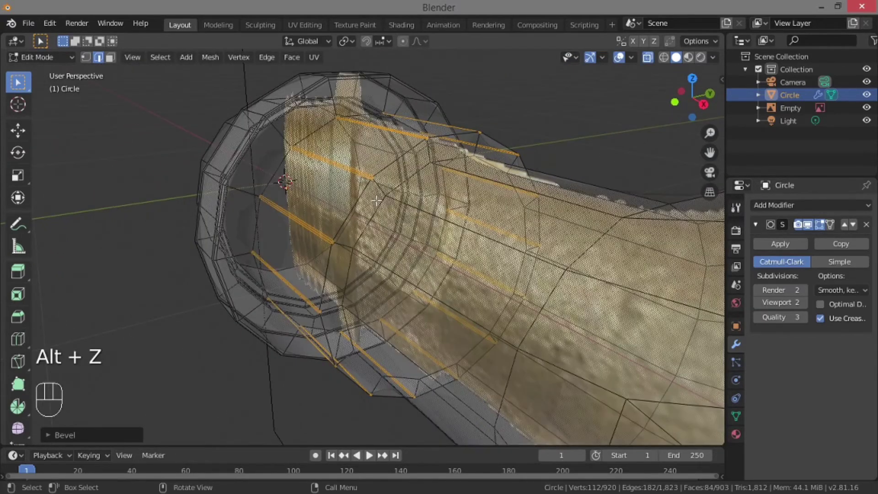
{"action": "middle_click_drag", "start_coordinate": [378, 201], "coordinate": [384, 210]}
{"action": "scroll", "coordinate": [385, 209], "scroll_direction": "up", "scroll_amount": 2}
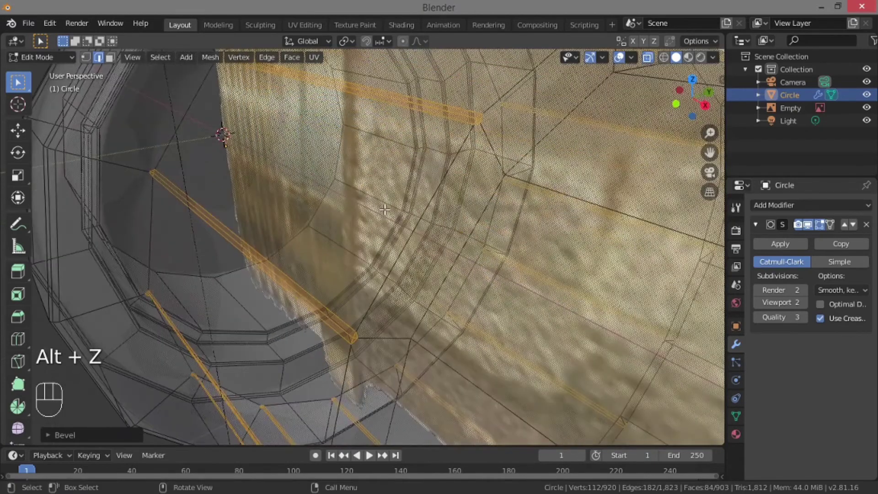
{"action": "left_click", "coordinate": [430, 200], "text": "alt"}
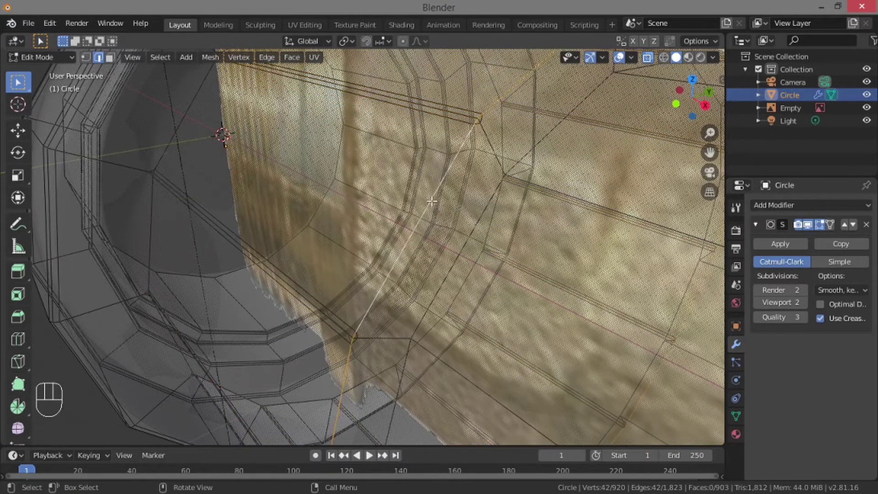
{"action": "key", "text": "ctrl"}
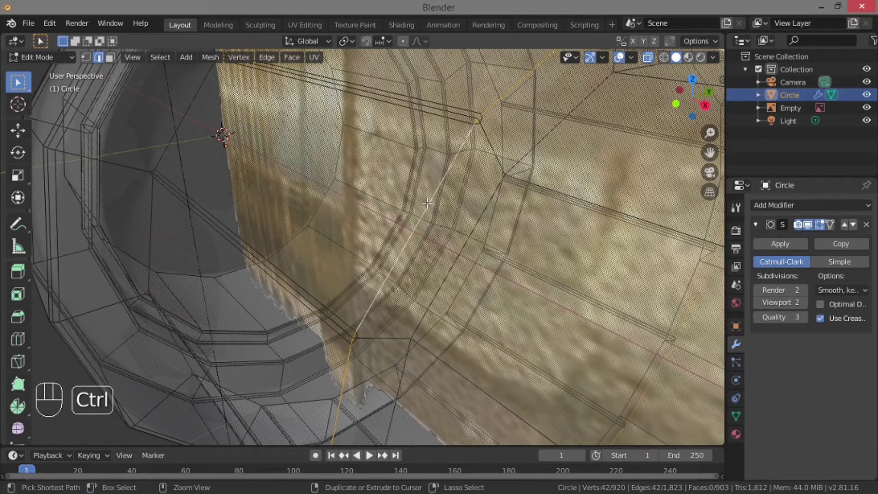
{"action": "key", "text": "ctrl+b"}
{"action": "key", "text": "shift"}
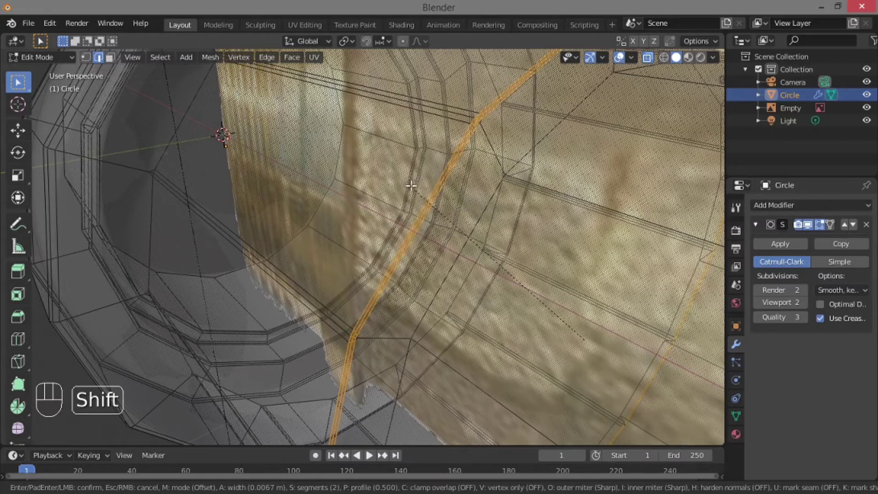
{"action": "left_click", "coordinate": [414, 188]}
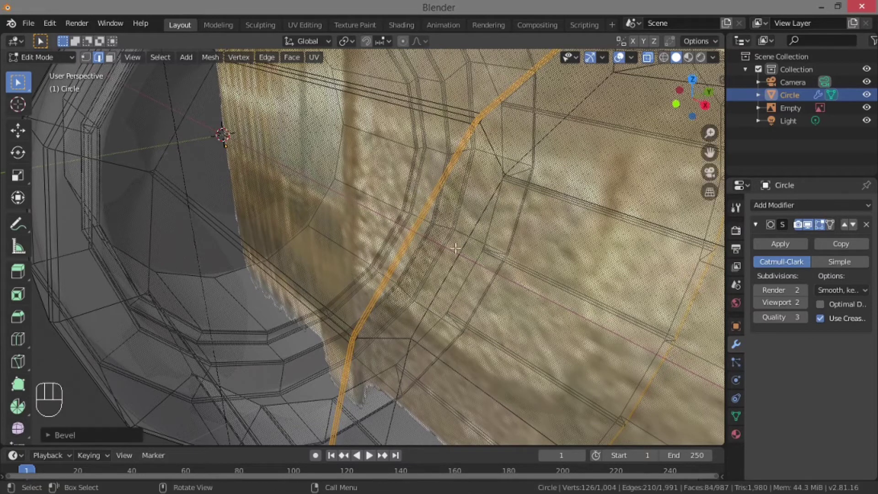
Bevel the inner edge loop at the inlet pipe's step and the loop beside the flange with two segments each
{"action": "middle_click_drag", "start_coordinate": [462, 260], "coordinate": [459, 265]}
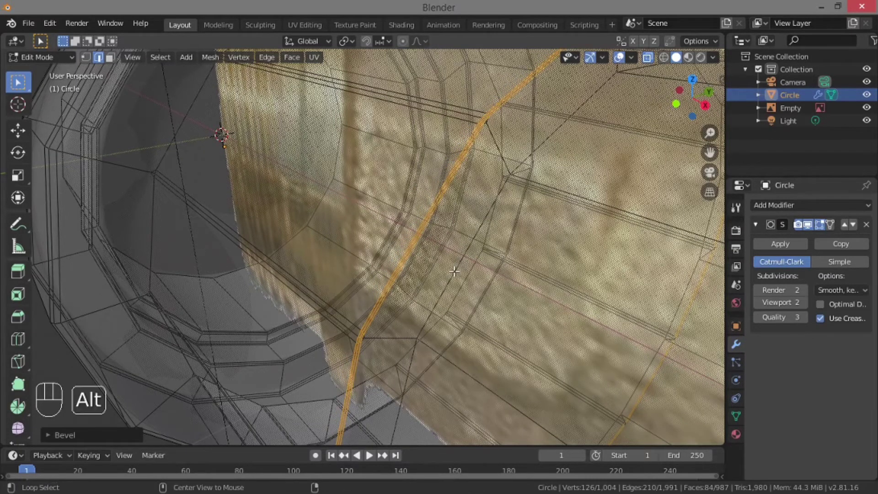
{"action": "left_click", "coordinate": [453, 272], "text": "alt"}
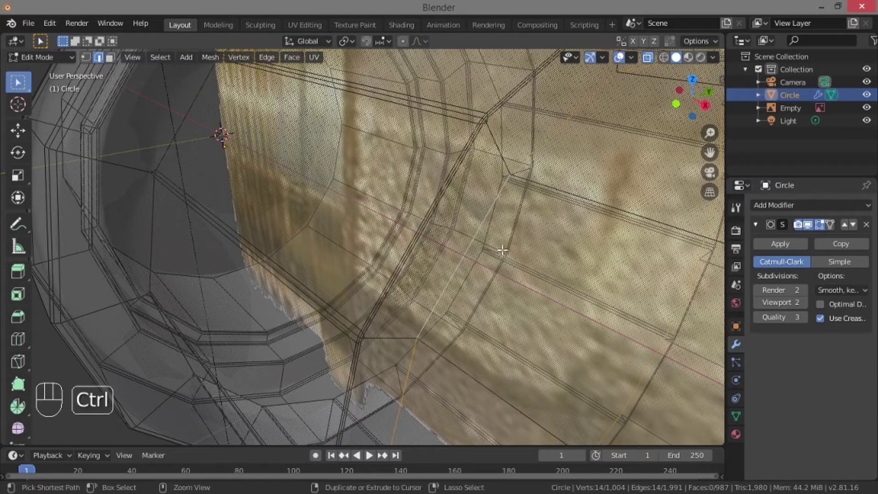
{"action": "key", "text": "ctrl+b"}
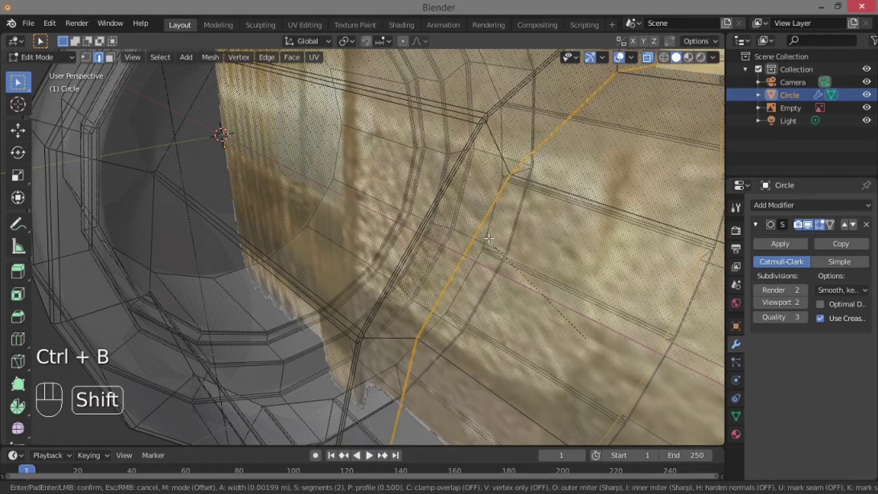
{"action": "left_click", "coordinate": [481, 219]}
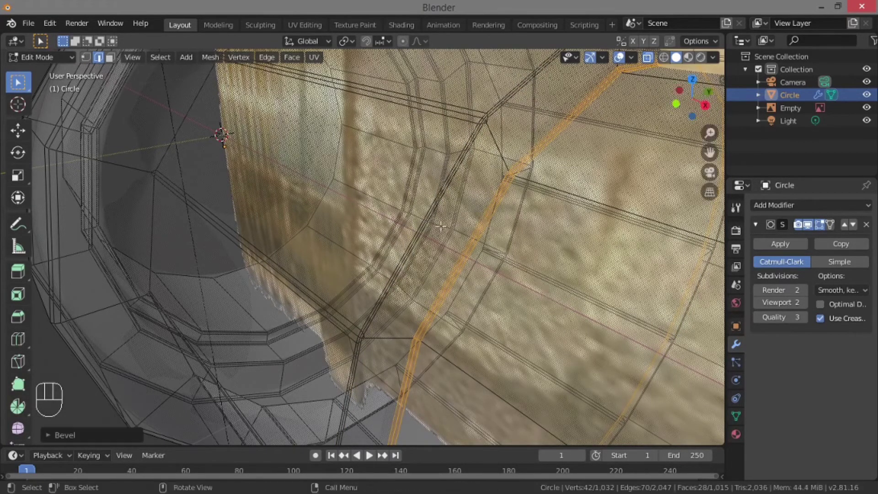
{"action": "middle_click_drag", "start_coordinate": [481, 218], "coordinate": [310, 188]}
{"action": "key", "text": "ctrl+b"}
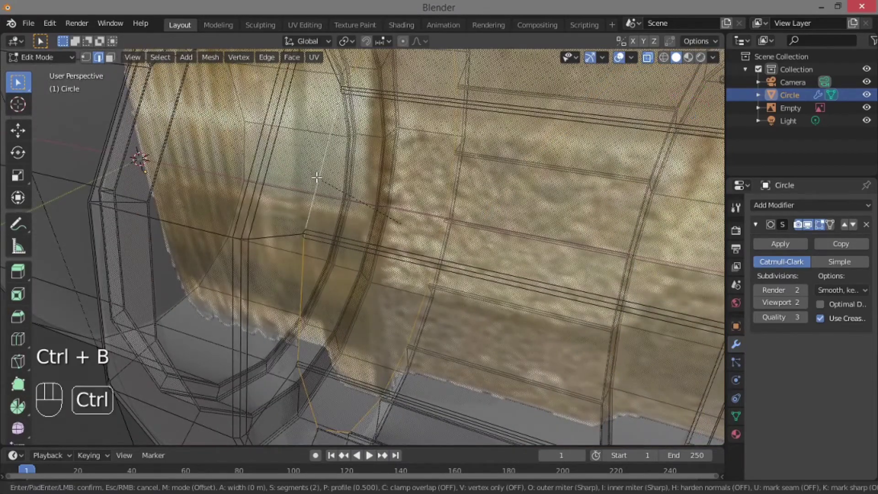
{"action": "left_click", "coordinate": [313, 154]}
Turn off X-ray, switch to Object Mode and examine the smoothed faceted inlet section and the tap's neck
{"action": "scroll", "coordinate": [313, 154], "scroll_direction": "down", "scroll_amount": 4}
{"action": "key", "text": "alt+z"}
{"action": "middle_click_drag", "start_coordinate": [313, 155], "coordinate": [202, 225]}
{"action": "key", "text": "Tab"}
{"action": "scroll", "coordinate": [351, 201], "scroll_direction": "down", "scroll_amount": 3}
{"action": "key", "text": "Tab"}
{"action": "key", "text": "Tab"}
{"action": "scroll", "coordinate": [290, 201], "scroll_direction": "down", "scroll_amount": 4}
{"action": "scroll", "coordinate": [222, 215], "scroll_direction": "up", "scroll_amount": 5}
{"action": "scroll", "coordinate": [219, 229], "scroll_direction": "down", "scroll_amount": 5}
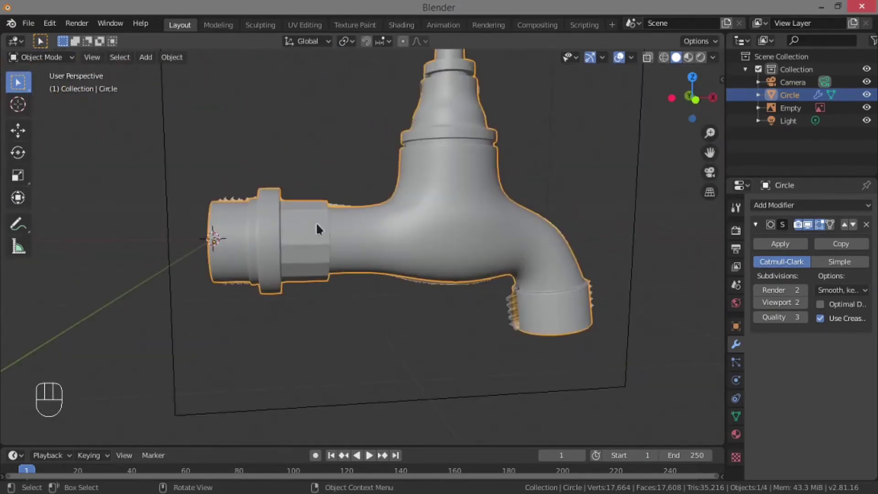
{"action": "middle_click_drag", "start_coordinate": [317, 221], "coordinate": [397, 239]}
{"action": "scroll", "coordinate": [371, 181], "scroll_direction": "up", "scroll_amount": 1}
{"action": "scroll", "coordinate": [395, 234], "scroll_direction": "up", "scroll_amount": 5}
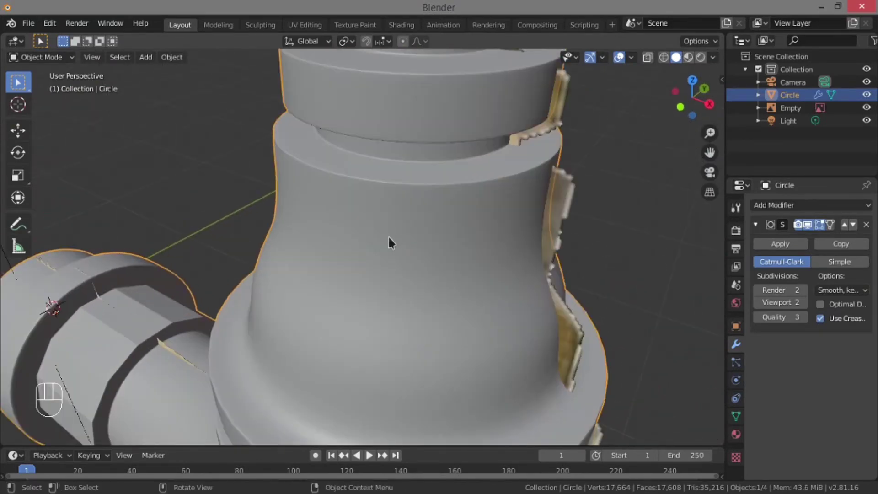
In Edit Mode, select the ten short upright edges around the neck's base, just above the wide collar
{"action": "key", "text": "Tab"}
{"action": "key", "text": "alt+z"}
{"action": "middle_click_drag", "start_coordinate": [371, 267], "coordinate": [417, 248], "text": "shift"}
{"action": "left_click", "coordinate": [418, 248], "text": "alt"}
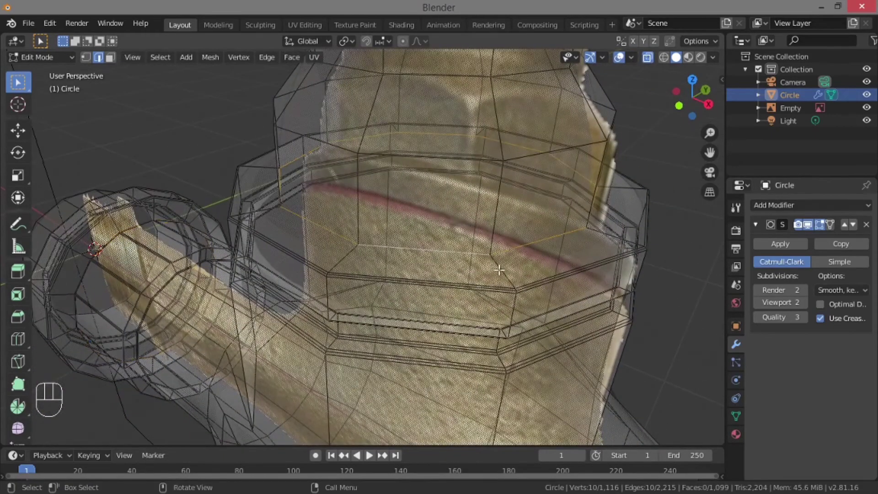
{"action": "middle_click_drag", "start_coordinate": [497, 231], "coordinate": [238, 211]}
{"action": "left_click", "coordinate": [381, 207]}
{"action": "left_click", "coordinate": [372, 240], "text": "shift"}
{"action": "key", "text": "alt+z"}
{"action": "middle_click_drag", "start_coordinate": [237, 212], "coordinate": [362, 206], "text": "shift"}
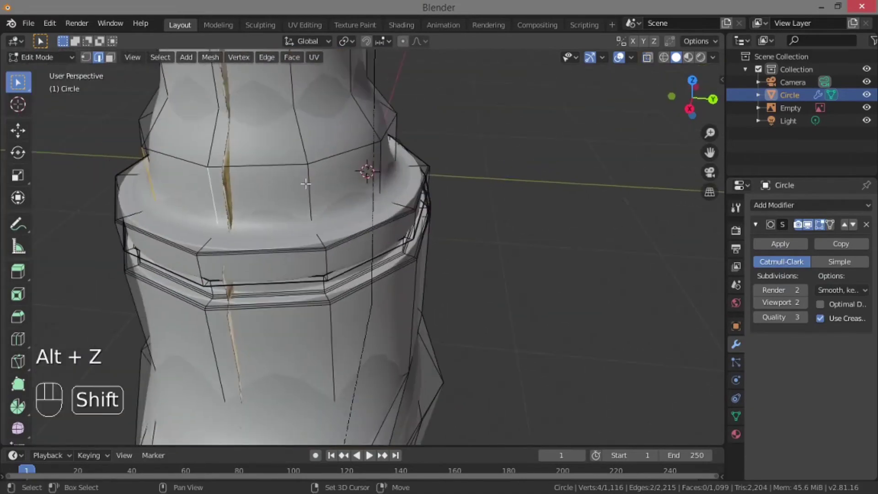
{"action": "left_click", "coordinate": [306, 182], "text": "shift"}
{"action": "middle_click_drag", "start_coordinate": [306, 182], "coordinate": [197, 192]}
{"action": "middle_click_drag", "start_coordinate": [197, 192], "coordinate": [308, 208], "text": "shift"}
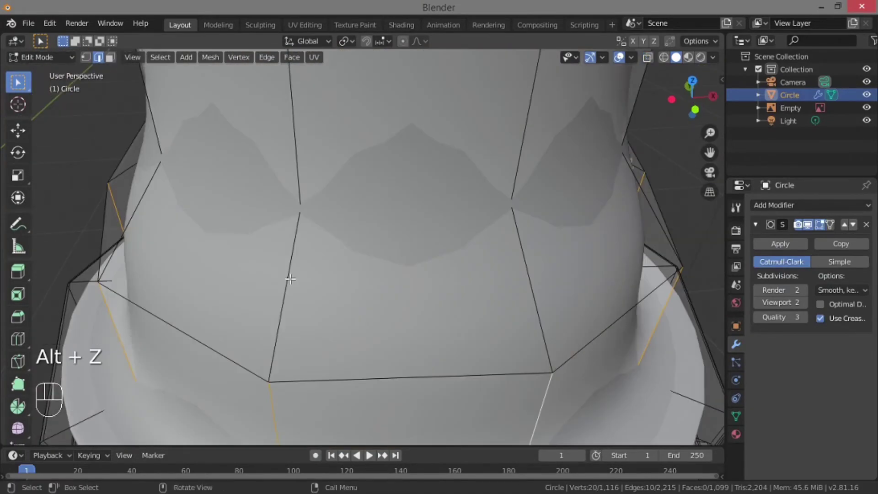
Add the upright edges directly above them, over the widest loop of the neck's base, to the selection all the way round
{"action": "left_click", "coordinate": [290, 279], "text": "shift"}
{"action": "middle_click_drag", "start_coordinate": [290, 279], "coordinate": [400, 302]}
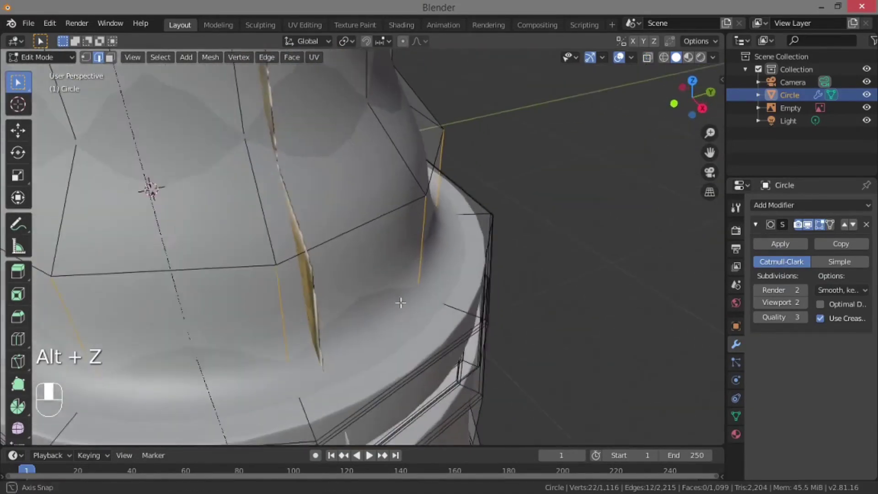
{"action": "left_click", "coordinate": [279, 217], "text": "shift"}
{"action": "middle_click_drag", "start_coordinate": [279, 217], "coordinate": [464, 263]}
{"action": "scroll", "coordinate": [321, 228], "scroll_direction": "down", "scroll_amount": 3}
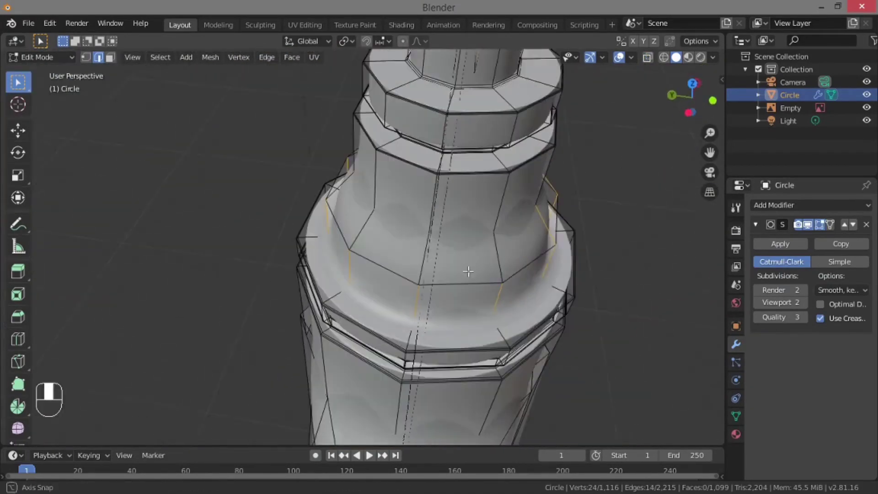
{"action": "left_click", "coordinate": [465, 264], "text": "shift"}
{"action": "left_click", "coordinate": [361, 229], "text": "shift"}
{"action": "middle_click_drag", "start_coordinate": [361, 229], "coordinate": [524, 174]}
{"action": "left_click", "coordinate": [327, 255], "text": "shift"}
Bevel the selected upright edges around the neck's base with two segments
{"action": "scroll", "coordinate": [327, 255], "scroll_direction": "up", "scroll_amount": 2}
{"action": "middle_click_drag", "start_coordinate": [327, 255], "coordinate": [358, 249]}
{"action": "scroll", "coordinate": [360, 257], "scroll_direction": "up", "scroll_amount": 1}
{"action": "key", "text": "ctrl+b"}
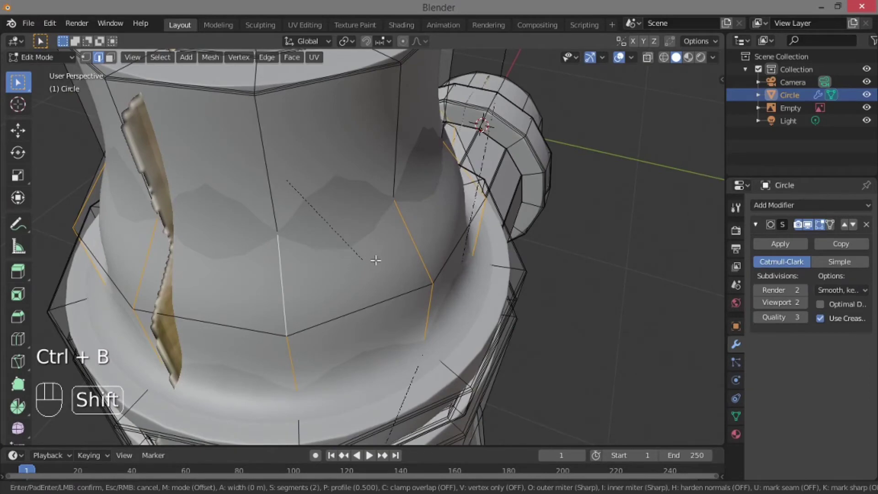
{"action": "left_click", "coordinate": [389, 285]}
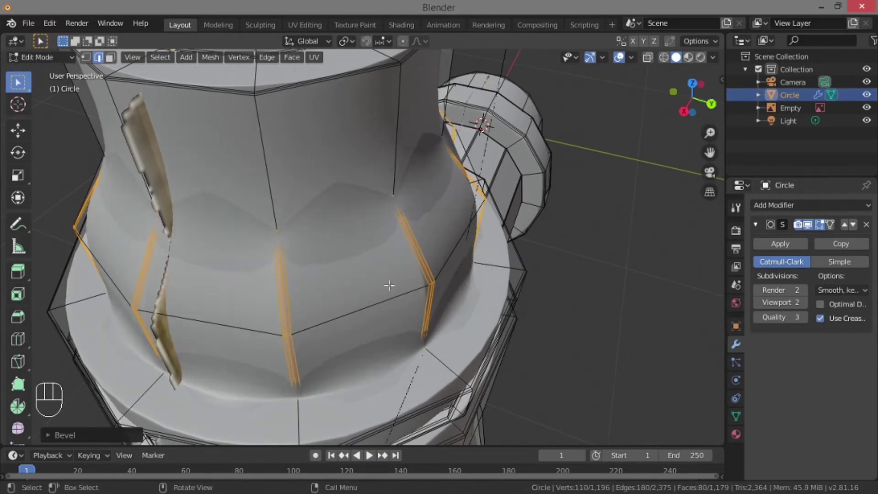
Bevel the horizontal edge loop around the widest part of the neck's base with two segments
{"action": "middle_click_drag", "start_coordinate": [390, 286], "coordinate": [304, 318]}
{"action": "left_click", "coordinate": [290, 316], "text": "alt"}
{"action": "scroll", "coordinate": [290, 317], "scroll_direction": "down", "scroll_amount": 2}
{"action": "key", "text": "ctrl+b"}
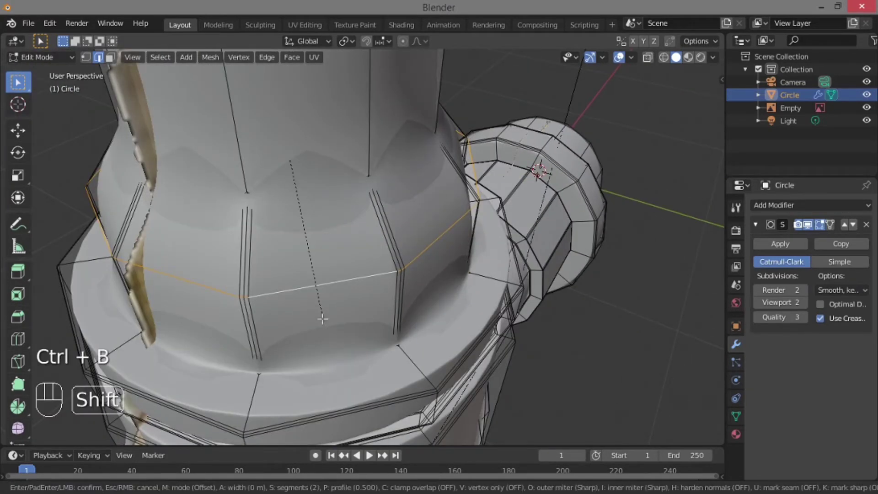
{"action": "left_click", "coordinate": [335, 357]}
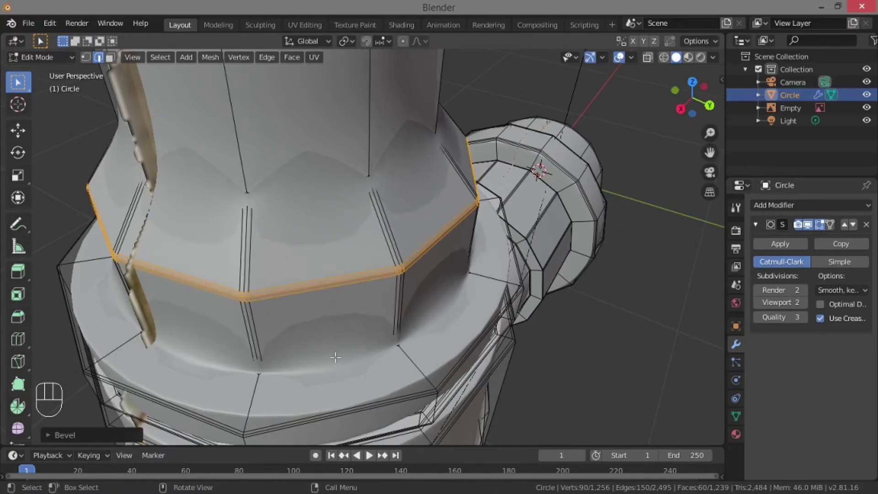
Bevel the horizontal edge loop where the neck's faceted base meets the wide collar with two segments, and leave Edit Mode
{"action": "key", "text": "alt+z"}
{"action": "middle_click_drag", "start_coordinate": [336, 357], "coordinate": [313, 331], "text": "shift"}
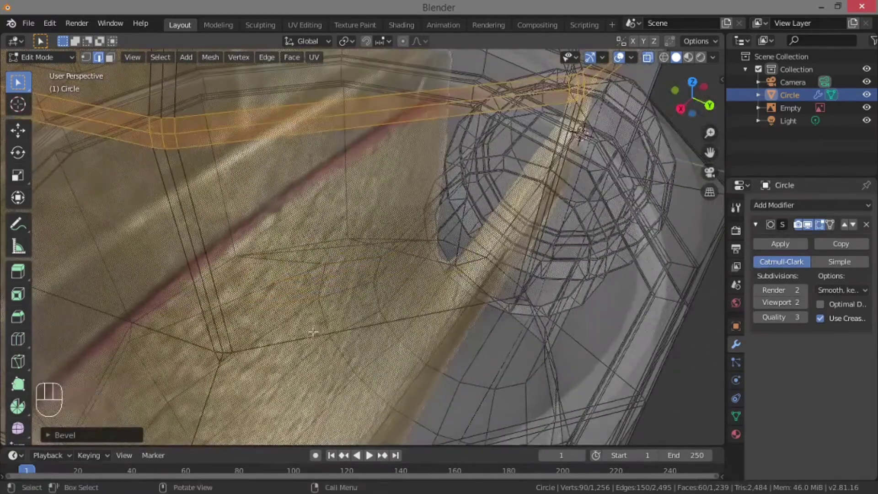
{"action": "left_click", "coordinate": [350, 349], "text": "alt"}
{"action": "key", "text": "ctrl+b"}
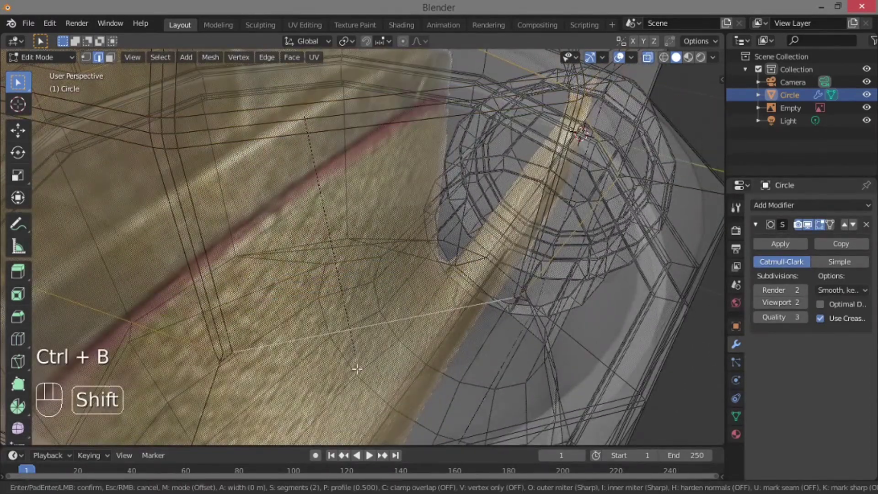
{"action": "left_click", "coordinate": [365, 393]}
{"action": "scroll", "coordinate": [366, 366], "scroll_direction": "down", "scroll_amount": 1}
{"action": "middle_click_drag", "start_coordinate": [320, 220], "coordinate": [329, 282], "text": "shift"}
{"action": "key", "text": "alt+z"}
{"action": "scroll", "coordinate": [310, 259], "scroll_direction": "down", "scroll_amount": 3}
{"action": "key", "text": "Tab"}
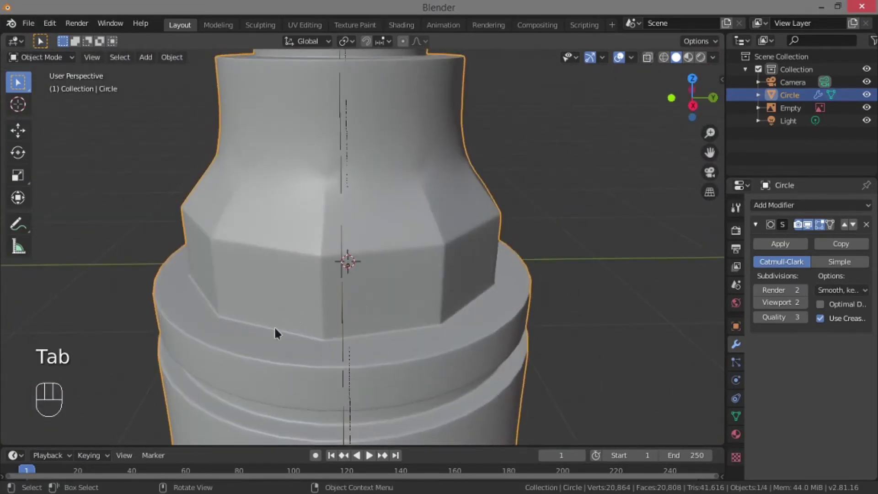
In Edit Mode, knife-cut a ring of edges around the neck, joining the vertices just above the sloped facets
{"action": "scroll", "coordinate": [289, 169], "scroll_direction": "up", "scroll_amount": 3}
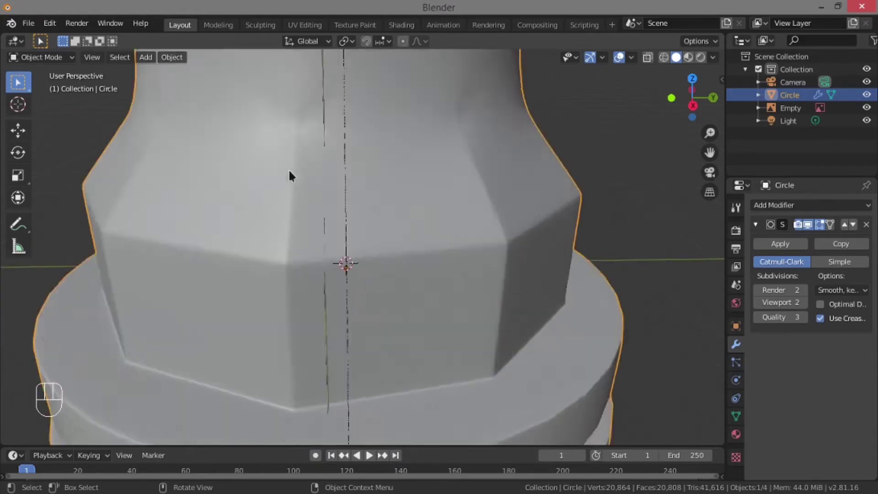
{"action": "middle_click_drag", "start_coordinate": [289, 169], "coordinate": [319, 216]}
{"action": "key", "text": "Tab"}
{"action": "scroll", "coordinate": [289, 196], "scroll_direction": "up", "scroll_amount": 1}
{"action": "key", "text": "k"}
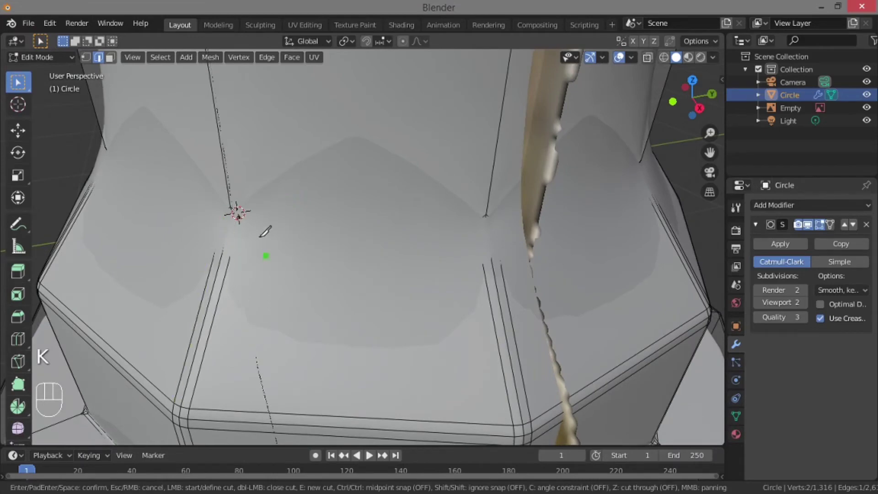
{"action": "middle_click_drag", "start_coordinate": [247, 200], "coordinate": [272, 192], "text": "shift"}
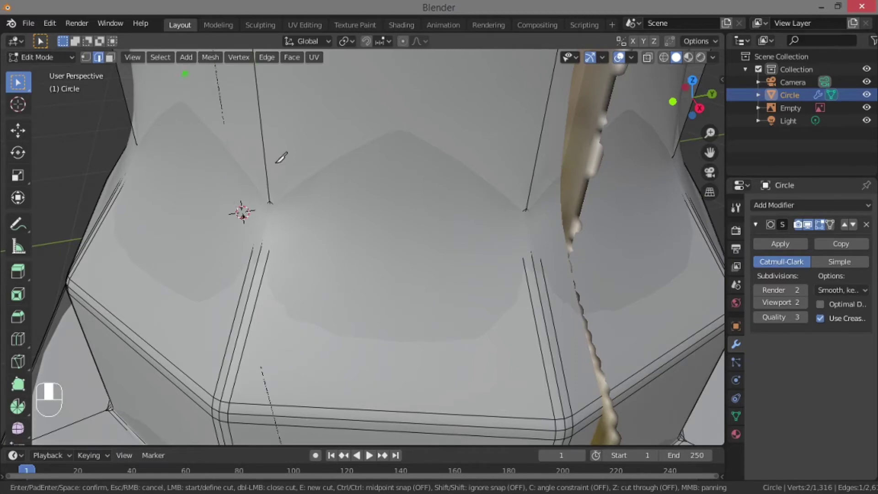
{"action": "scroll", "coordinate": [531, 194], "scroll_direction": "up", "scroll_amount": 5}
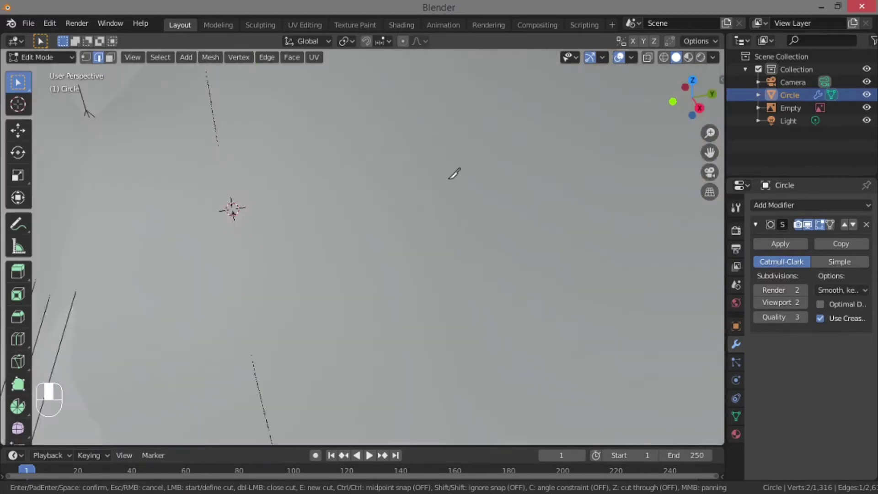
{"action": "middle_click_drag", "start_coordinate": [426, 149], "coordinate": [490, 239]}
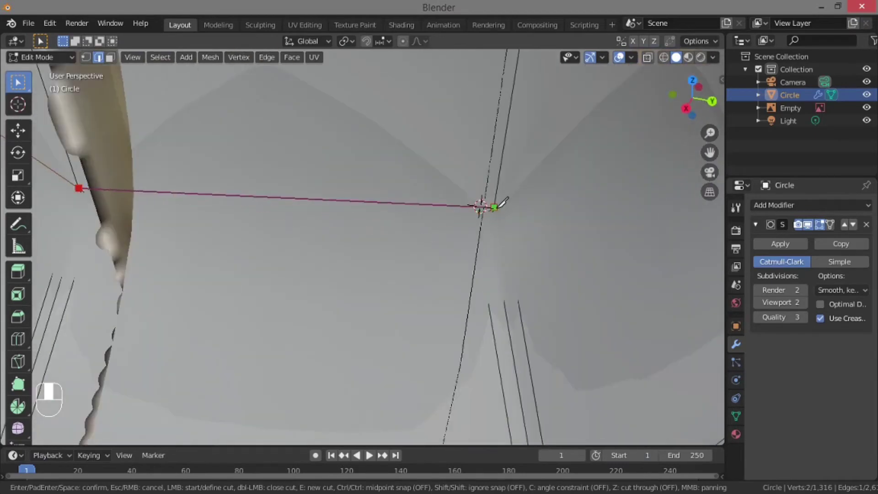
{"action": "middle_click_drag", "start_coordinate": [495, 202], "coordinate": [269, 173]}
{"action": "left_click", "coordinate": [204, 179]}
{"action": "middle_click_drag", "start_coordinate": [206, 178], "coordinate": [357, 204]}
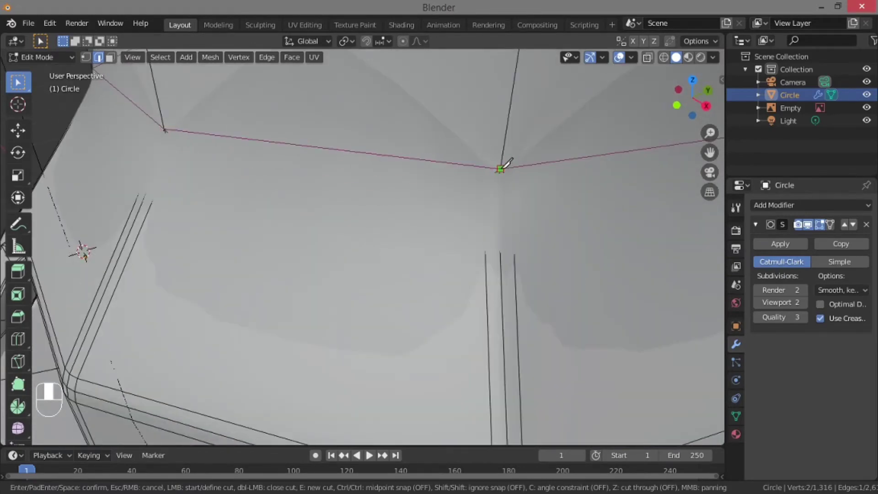
{"action": "key", "text": "Return"}
{"action": "scroll", "coordinate": [321, 174], "scroll_direction": "down", "scroll_amount": 6}
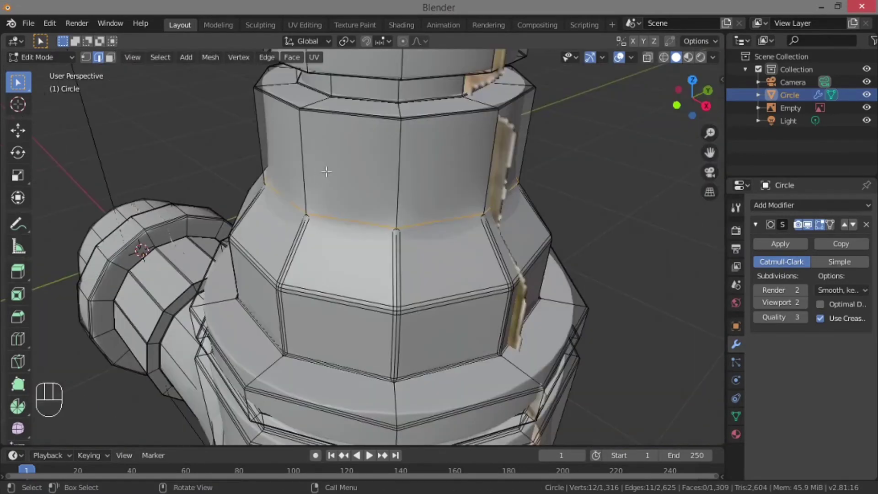
Bevel the newly cut ring of edges above the sloped facets narrowly with two segments, and return to Object Mode
{"action": "middle_click_drag", "start_coordinate": [380, 265], "coordinate": [466, 277]}
{"action": "scroll", "coordinate": [466, 277], "scroll_direction": "up", "scroll_amount": 4}
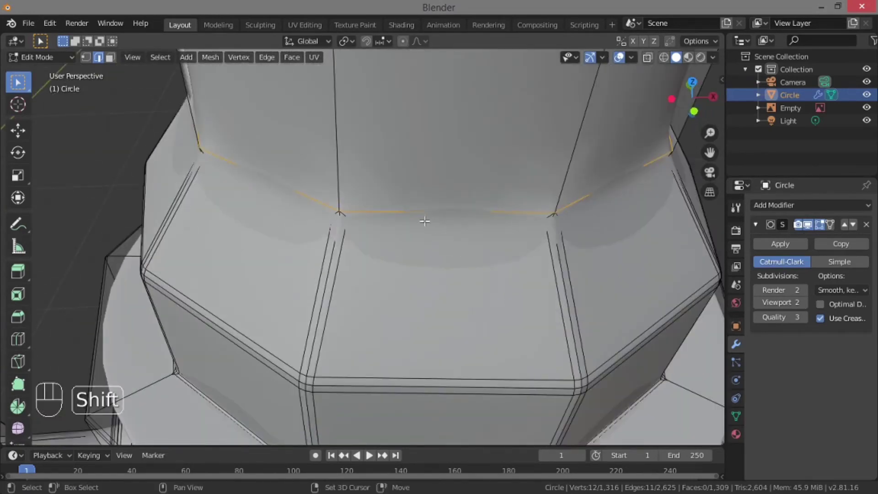
{"action": "middle_click_drag", "start_coordinate": [430, 222], "coordinate": [371, 263], "text": "shift"}
{"action": "scroll", "coordinate": [433, 243], "scroll_direction": "up", "scroll_amount": 4}
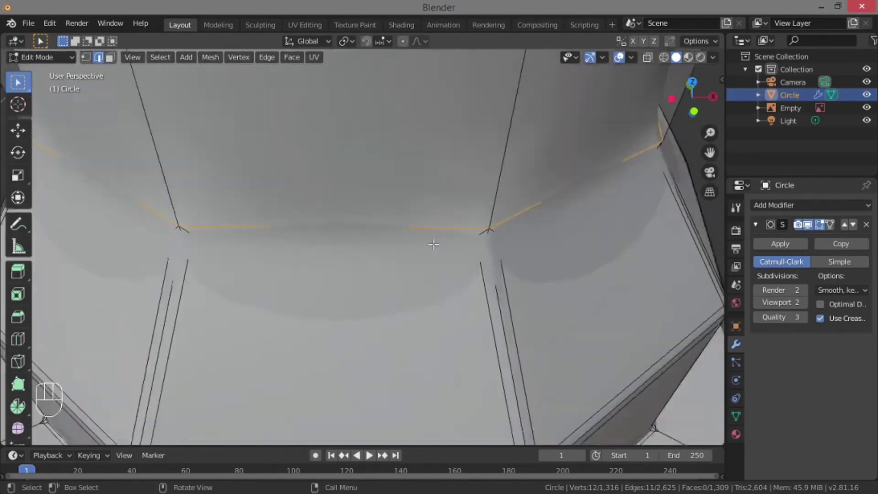
{"action": "key", "text": "alt+z"}
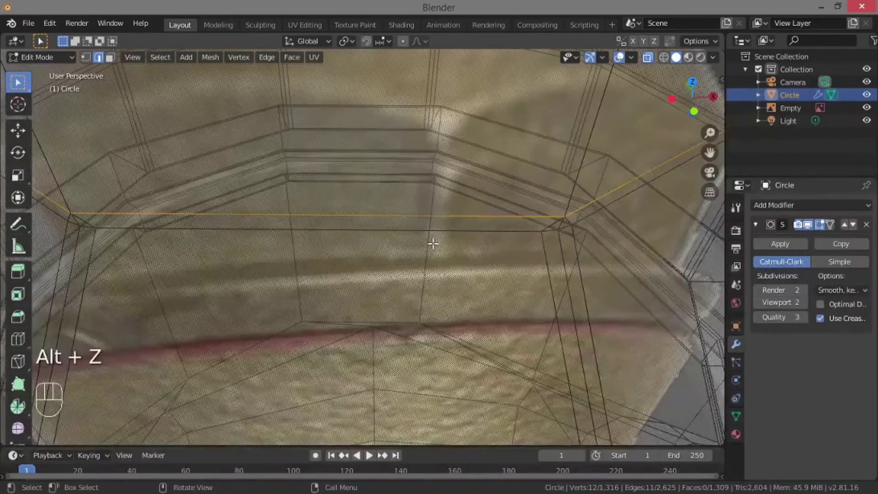
{"action": "key", "text": "ctrl+b"}
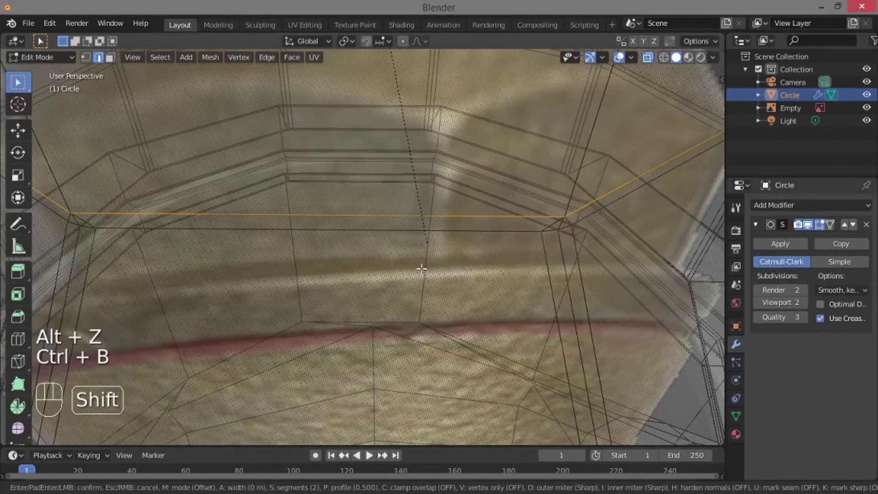
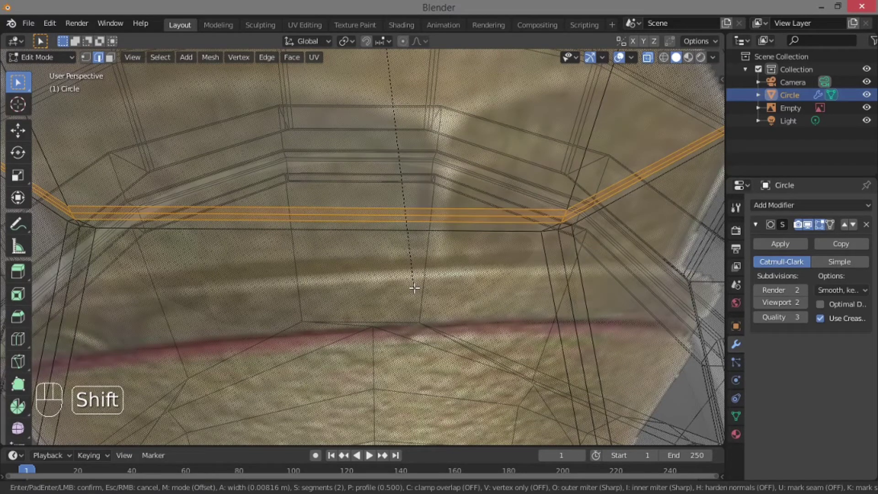
{"action": "left_click", "coordinate": [415, 280]}
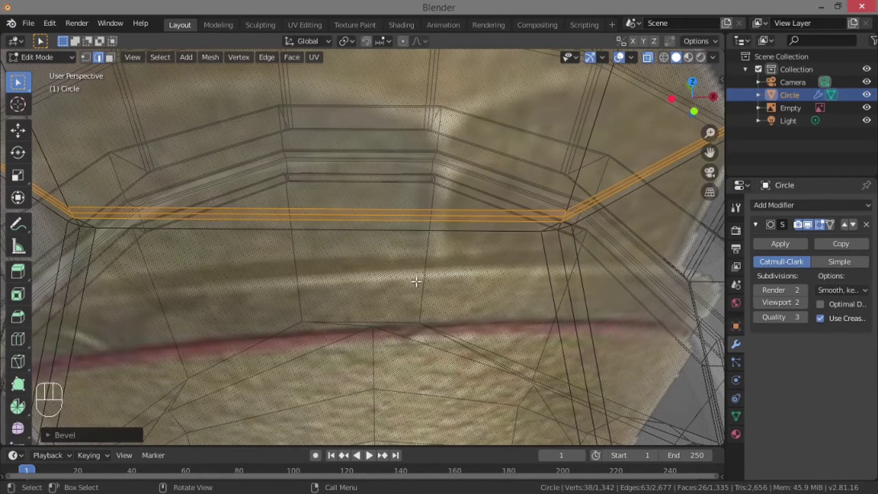
{"action": "key", "text": "alt+z"}
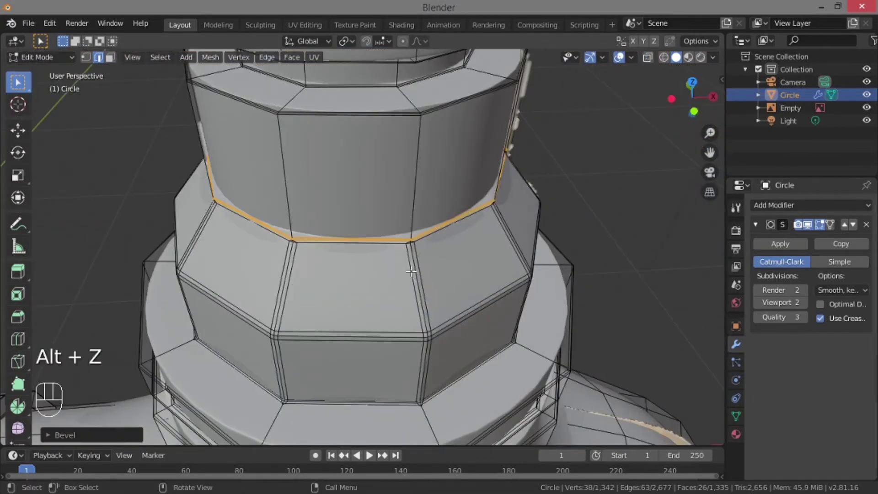
{"action": "key", "text": "Tab"}
Place the 3D cursor at the centre of the stem's top face
{"action": "middle_click_drag", "start_coordinate": [410, 271], "coordinate": [500, 334]}
{"action": "scroll", "coordinate": [527, 200], "scroll_direction": "down", "scroll_amount": 5}
{"action": "scroll", "coordinate": [400, 338], "scroll_direction": "down", "scroll_amount": 2}
{"action": "scroll", "coordinate": [408, 245], "scroll_direction": "up", "scroll_amount": 4}
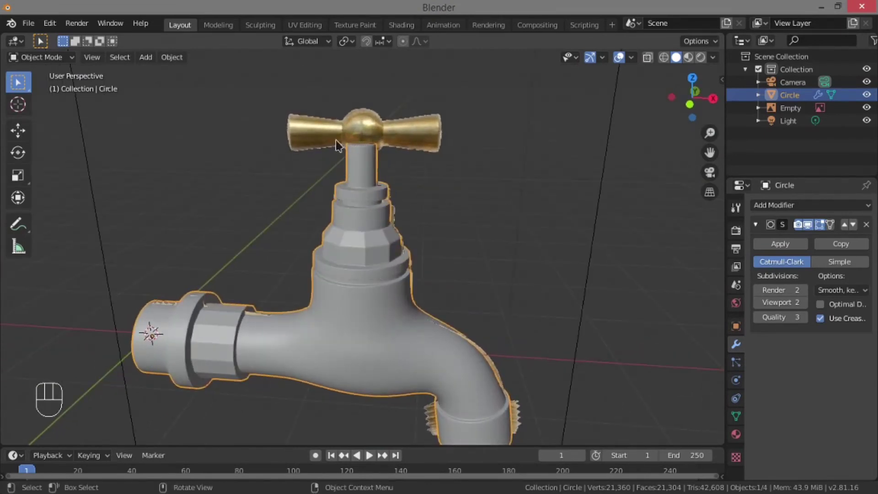
{"action": "middle_click_drag", "start_coordinate": [338, 146], "coordinate": [333, 201], "text": "shift"}
{"action": "scroll", "coordinate": [333, 201], "scroll_direction": "up", "scroll_amount": 3}
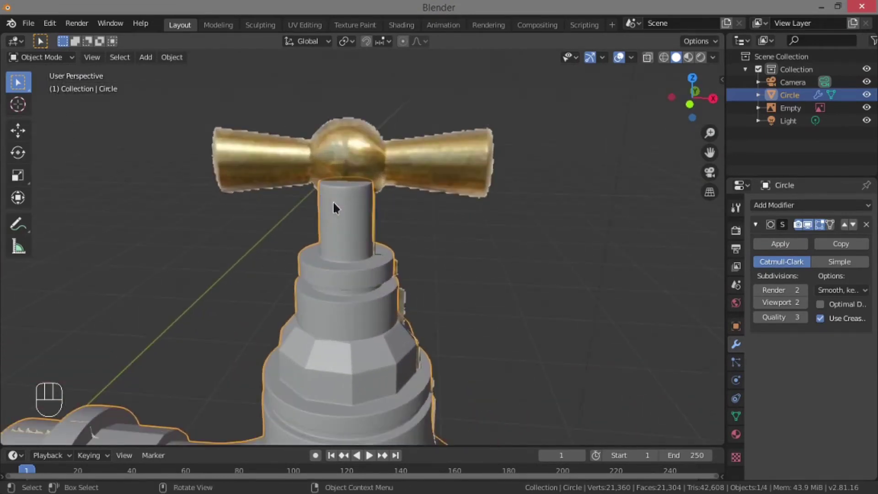
{"action": "key", "text": "KP_7"}
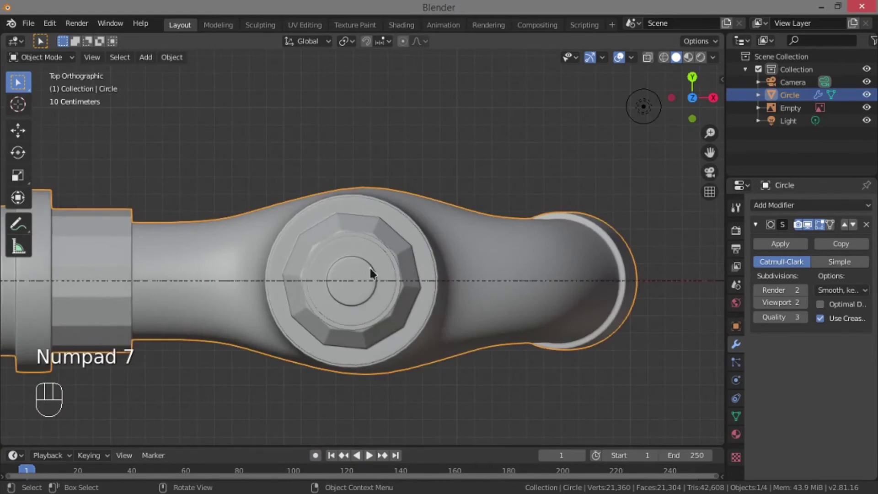
{"action": "scroll", "coordinate": [346, 294], "scroll_direction": "up", "scroll_amount": 1}
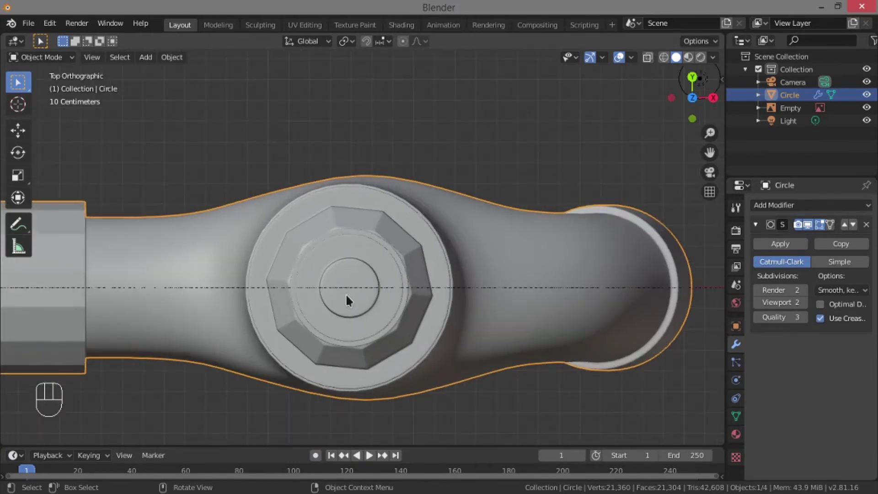
{"action": "key", "text": "shift"}
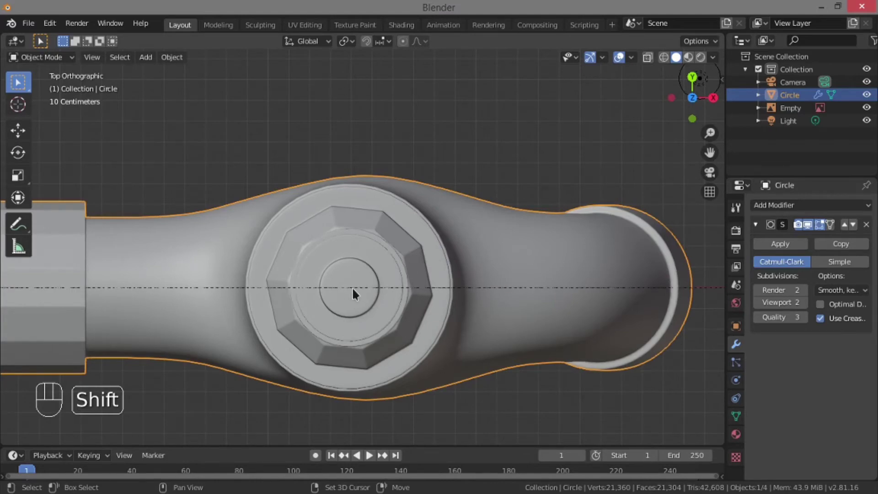
{"action": "middle_click_drag", "start_coordinate": [348, 285], "coordinate": [370, 200]}
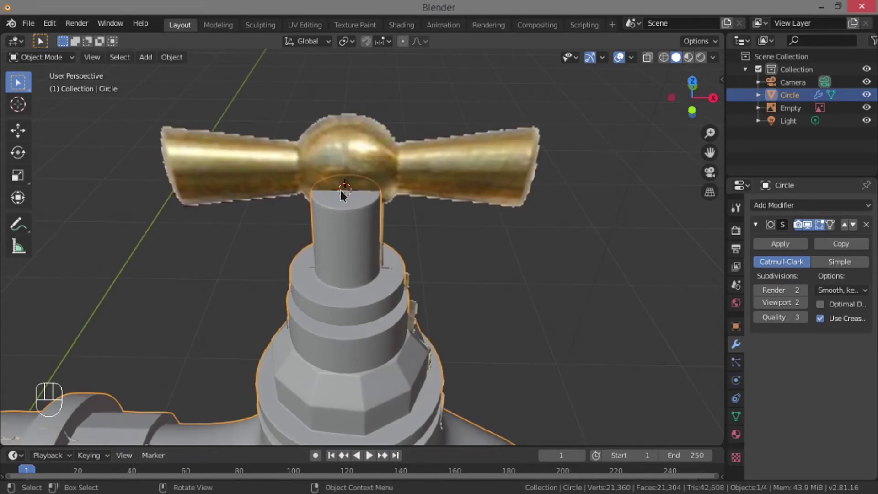
Add a UV sphere at the 3D cursor and scale it down to about 0.18 for the handle's central ball
{"action": "key", "text": "ctrl"}
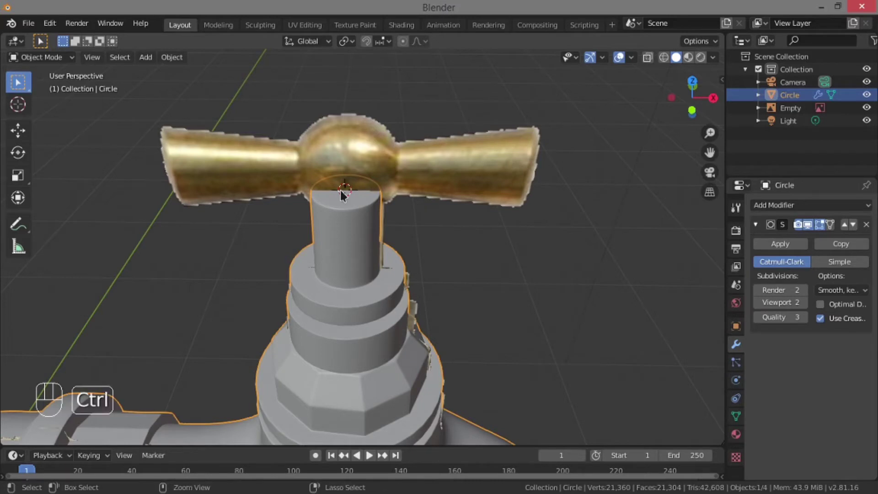
{"action": "key", "text": "ctrl+a"}
{"action": "key", "text": "Escape"}
{"action": "key", "text": "shift+a"}
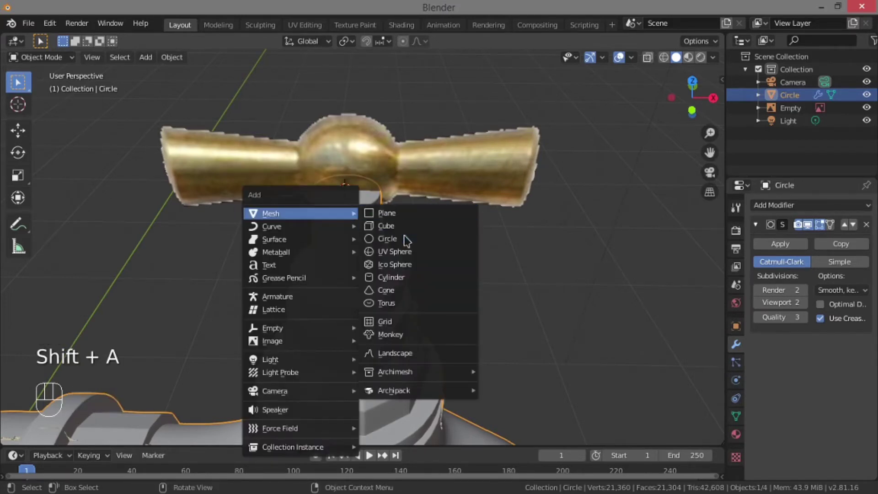
{"action": "left_click", "coordinate": [402, 252]}
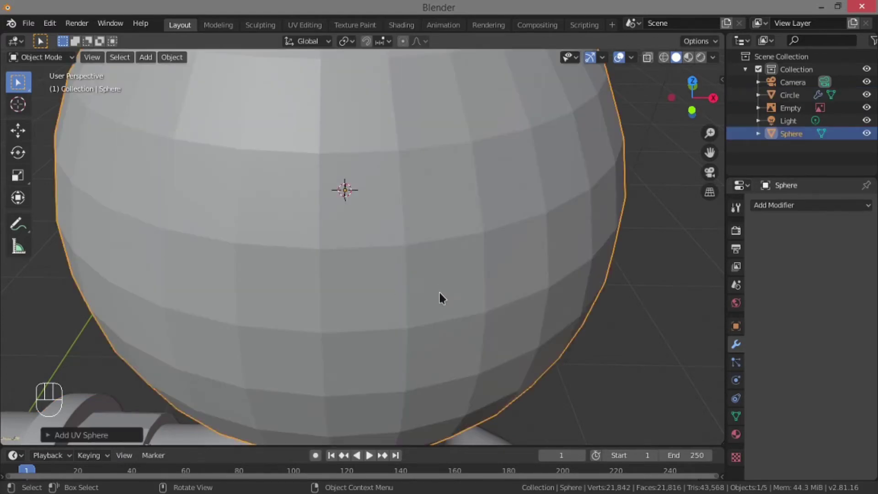
{"action": "scroll", "coordinate": [440, 299], "scroll_direction": "down", "scroll_amount": 2}
{"action": "key", "text": "s"}
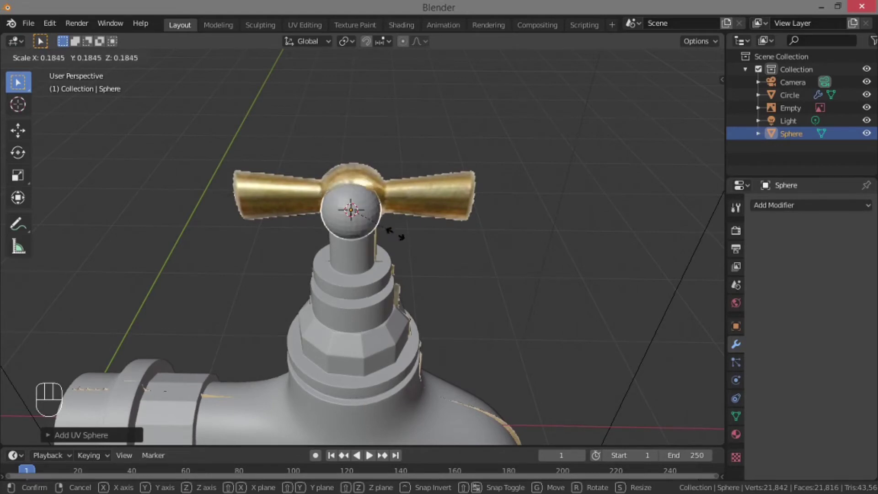
{"action": "left_click", "coordinate": [394, 235]}
{"action": "scroll", "coordinate": [395, 237], "scroll_direction": "up", "scroll_amount": 1}
{"action": "middle_click_drag", "start_coordinate": [383, 235], "coordinate": [384, 275], "text": "shift"}
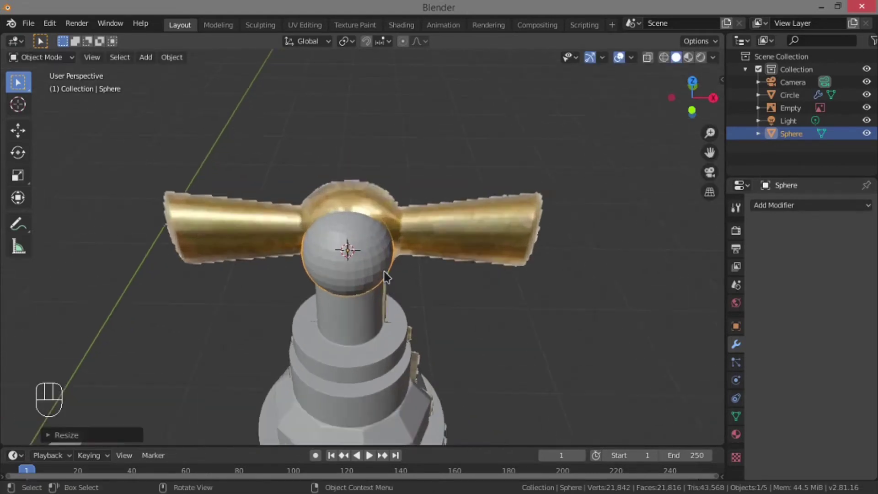
{"action": "scroll", "coordinate": [385, 274], "scroll_direction": "up", "scroll_amount": 3}
Undo the sphere's scaling and delete the sphere
{"action": "key", "text": "ctrl"}
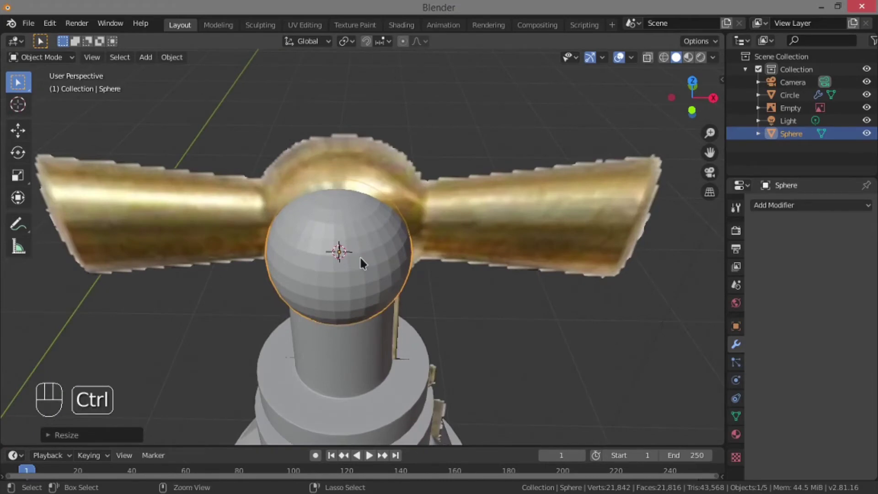
{"action": "key", "text": "ctrl+z"}
{"action": "key", "text": "ctrl+z"}
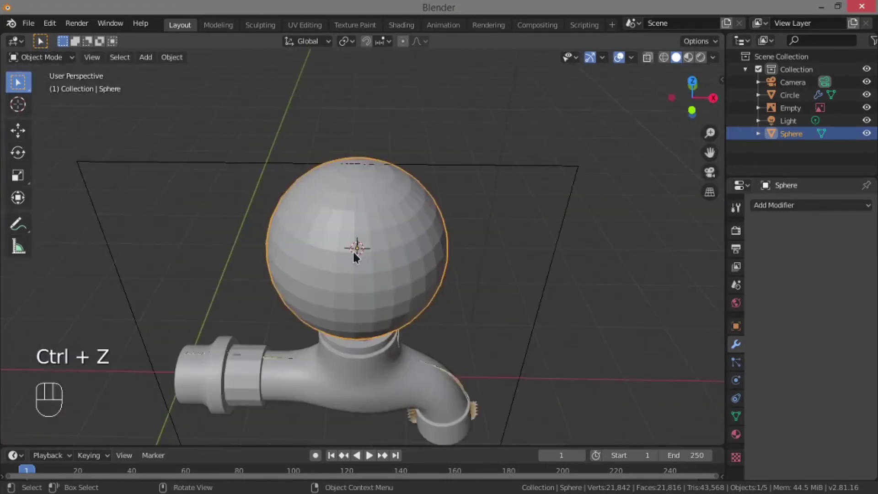
{"action": "right_click", "coordinate": [353, 251]}
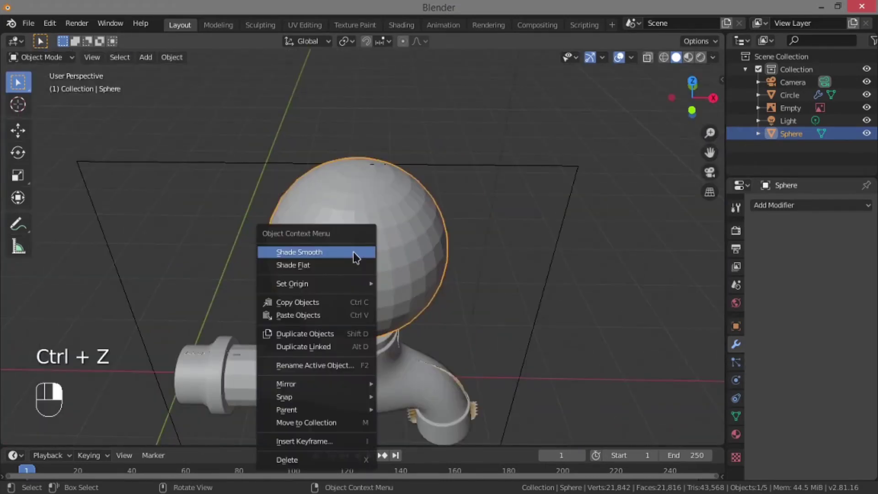
{"action": "left_click", "coordinate": [294, 459]}
Add a UV sphere at the 3D cursor with 16 segments and 16 rings
{"action": "scroll", "coordinate": [308, 318], "scroll_direction": "up", "scroll_amount": 5}
{"action": "key", "text": "shift+a"}
{"action": "mouse_move", "coordinate": [330, 252]}
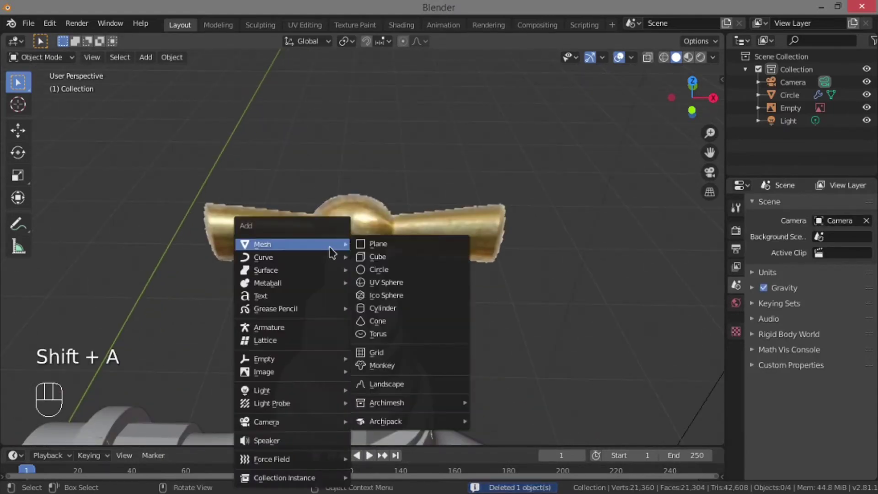
{"action": "left_click", "coordinate": [376, 281]}
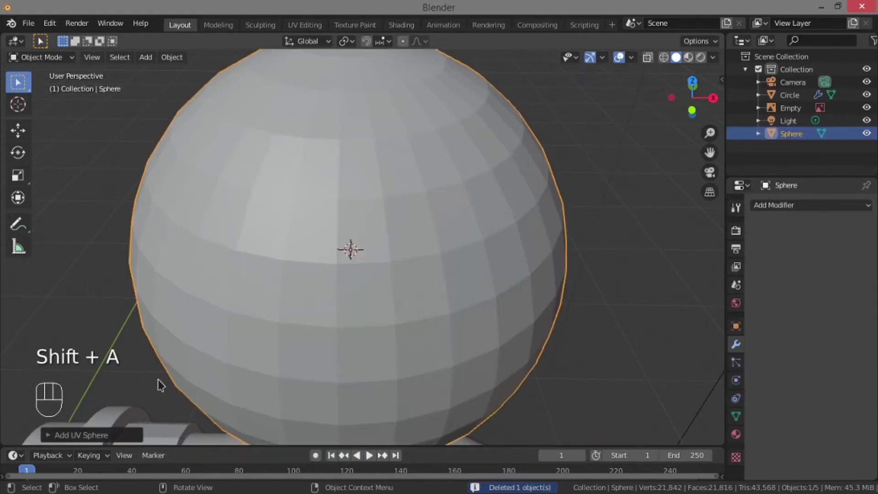
{"action": "left_click", "coordinate": [89, 435]}
{"action": "left_click", "coordinate": [167, 294]}
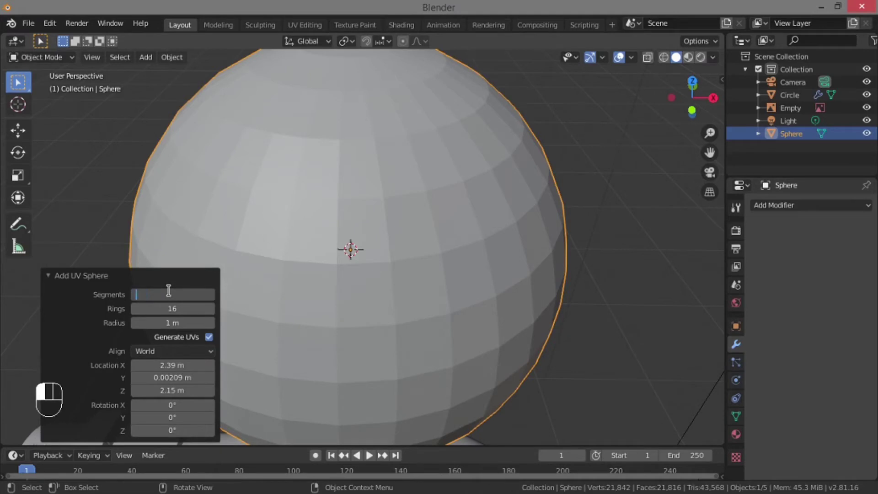
{"action": "key", "text": "Return"}
{"action": "left_click", "coordinate": [105, 275]}
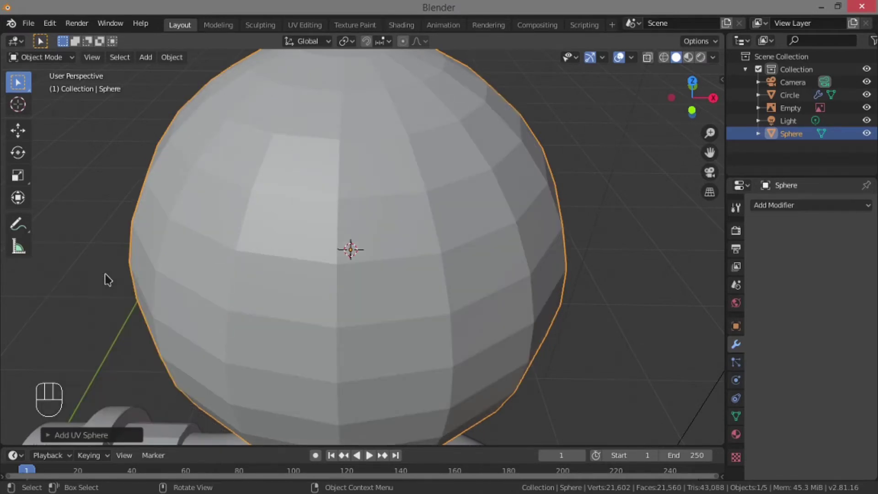
Scale the new UV sphere down uniformly to about 0.14
{"action": "scroll", "coordinate": [275, 247], "scroll_direction": "down", "scroll_amount": 2}
{"action": "scroll", "coordinate": [317, 238], "scroll_direction": "up", "scroll_amount": 1}
{"action": "key", "text": "s"}
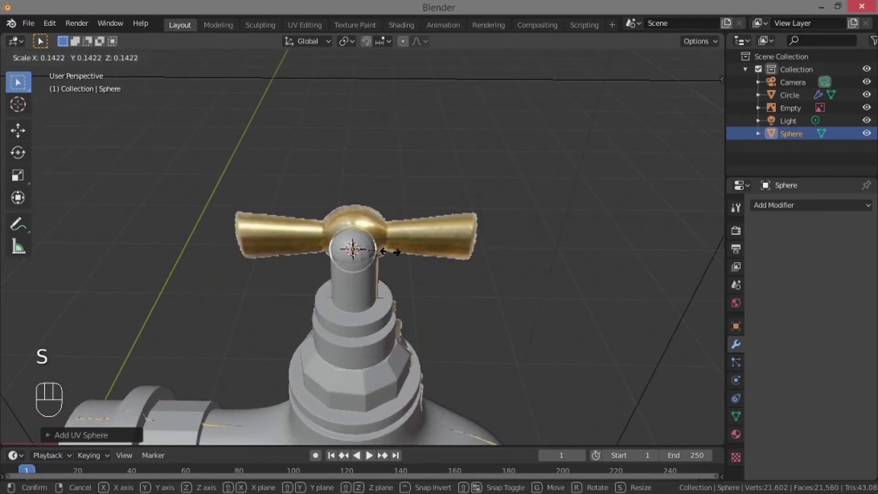
{"action": "left_click", "coordinate": [399, 259]}
In front view, nudge the sphere slightly along X and raise it about 0.1 m along Z towards the reference knob
{"action": "key", "text": "KP_1"}
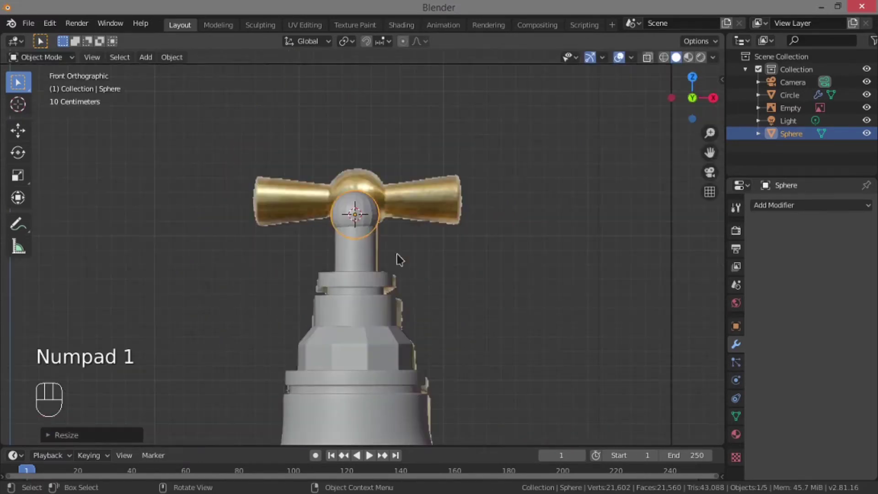
{"action": "scroll", "coordinate": [430, 238], "scroll_direction": "up", "scroll_amount": 5}
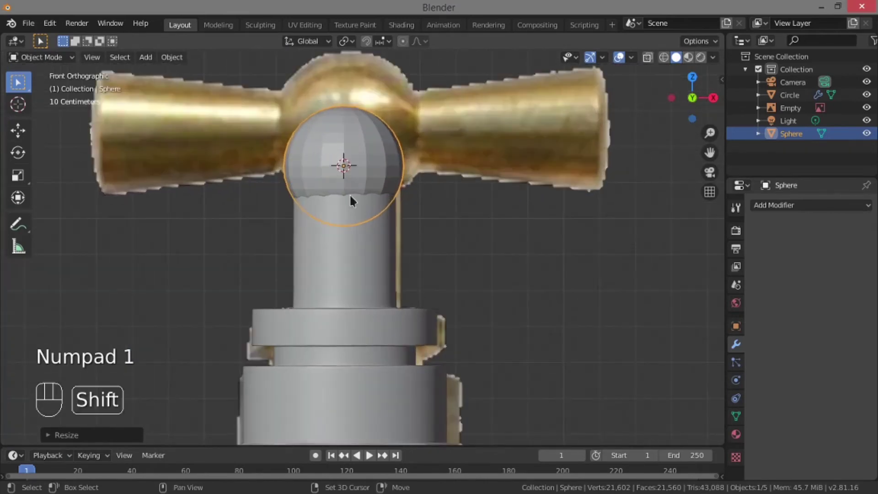
{"action": "middle_click_drag", "start_coordinate": [352, 198], "coordinate": [364, 318], "text": "shift"}
{"action": "scroll", "coordinate": [363, 318], "scroll_direction": "up", "scroll_amount": 3}
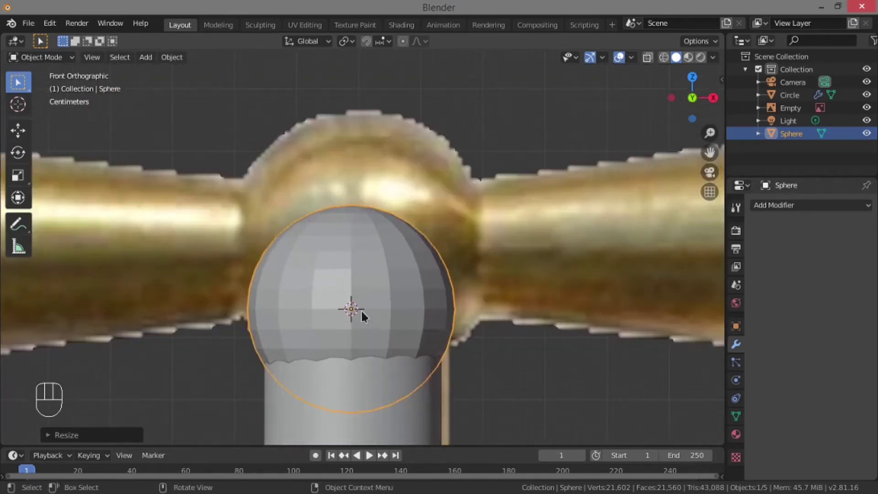
{"action": "key", "text": "g"}
{"action": "key", "text": "shift"}
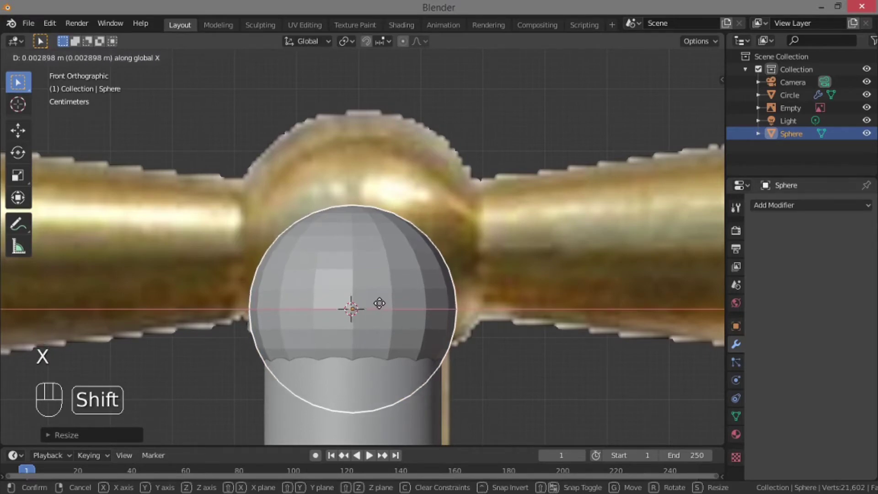
{"action": "left_click", "coordinate": [380, 302]}
{"action": "key", "text": "g"}
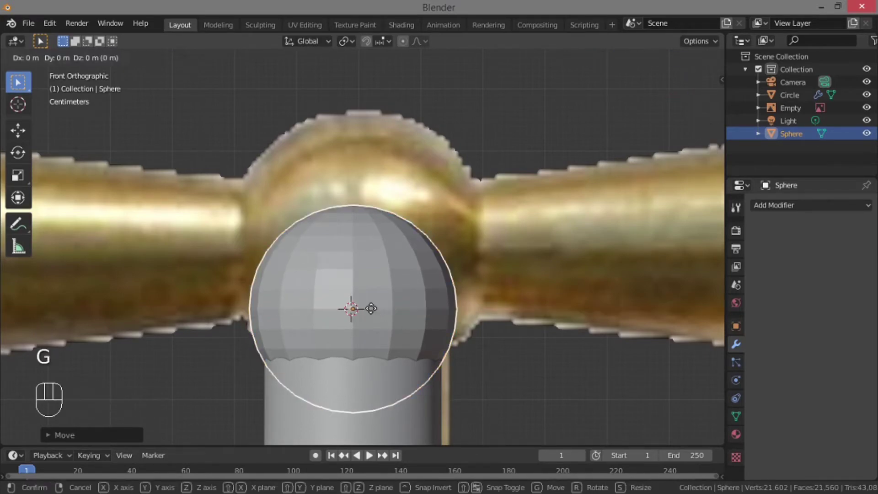
{"action": "key", "text": "z"}
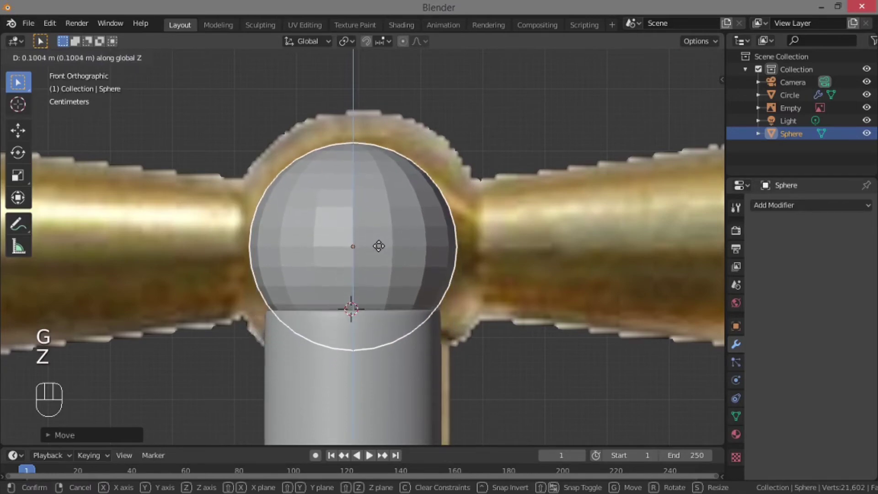
{"action": "left_click", "coordinate": [379, 246]}
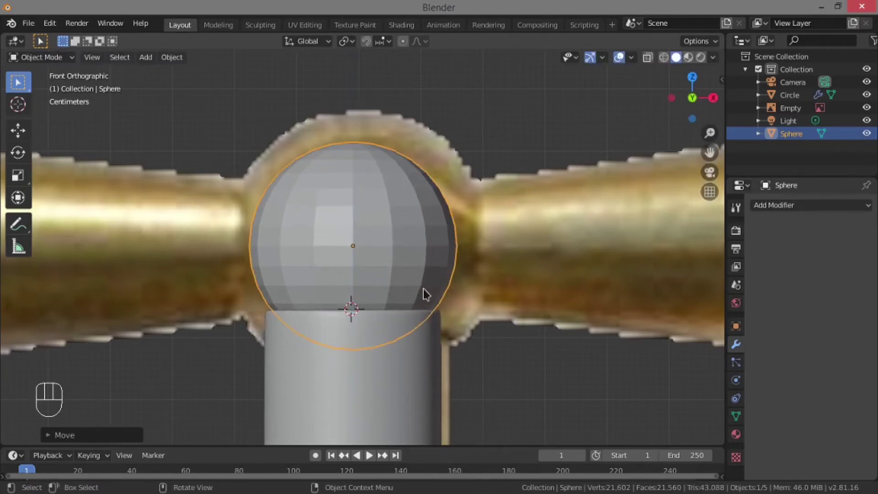
Scale the sphere up by about 1.29 to match the reference knob and shade it smooth
{"action": "key", "text": "s"}
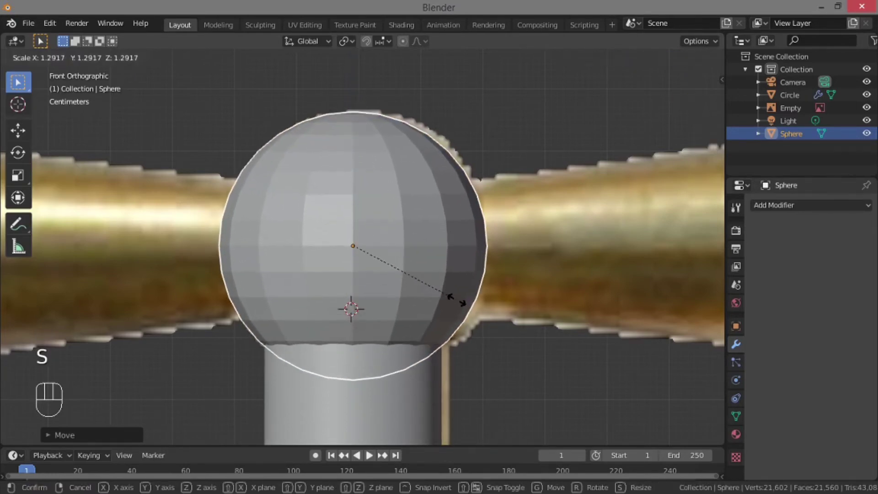
{"action": "left_click", "coordinate": [456, 300]}
{"action": "right_click", "coordinate": [383, 247]}
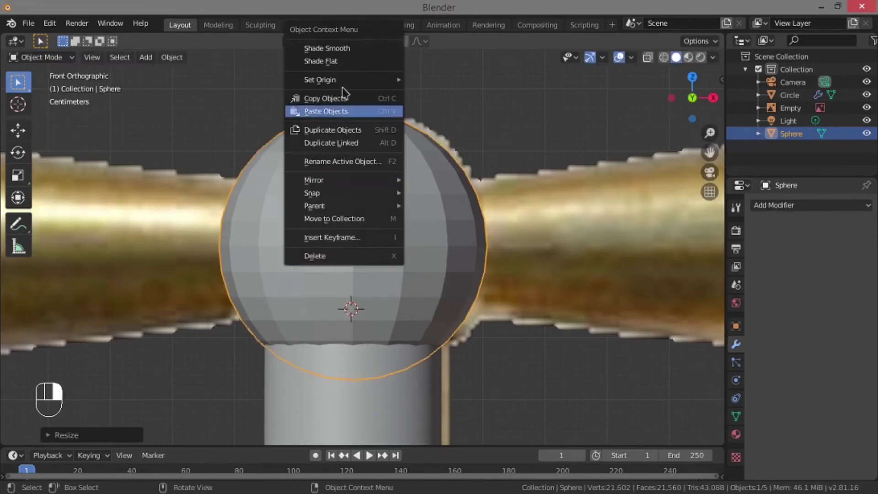
{"action": "left_click", "coordinate": [350, 49]}
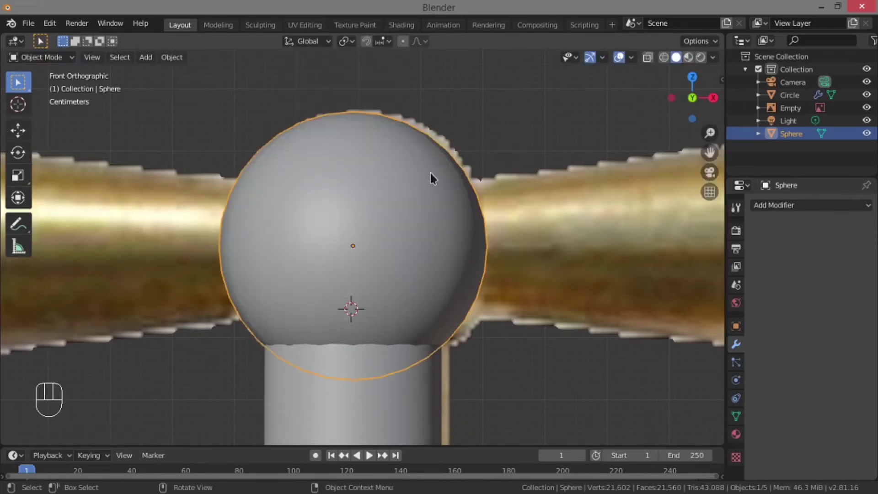
Add a Subdivision Surface modifier to the sphere and set its viewport subdivisions to 2
{"action": "scroll", "coordinate": [430, 171], "scroll_direction": "down", "scroll_amount": 2}
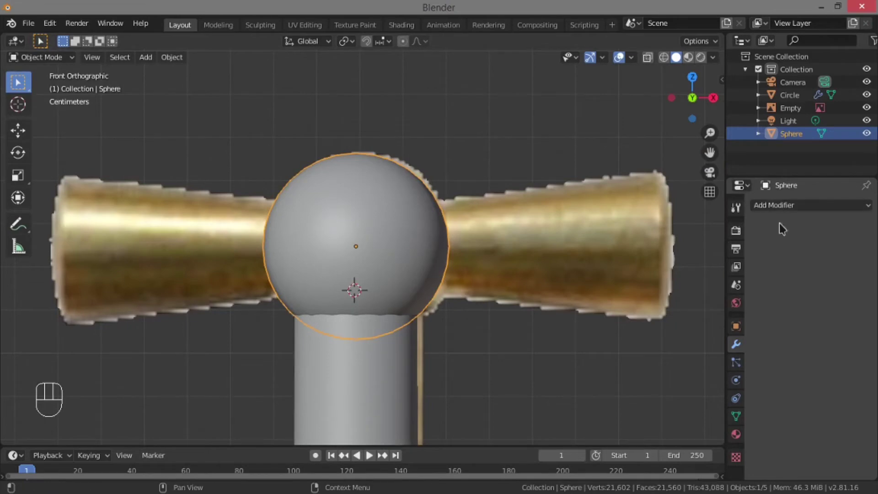
{"action": "left_click", "coordinate": [786, 206]}
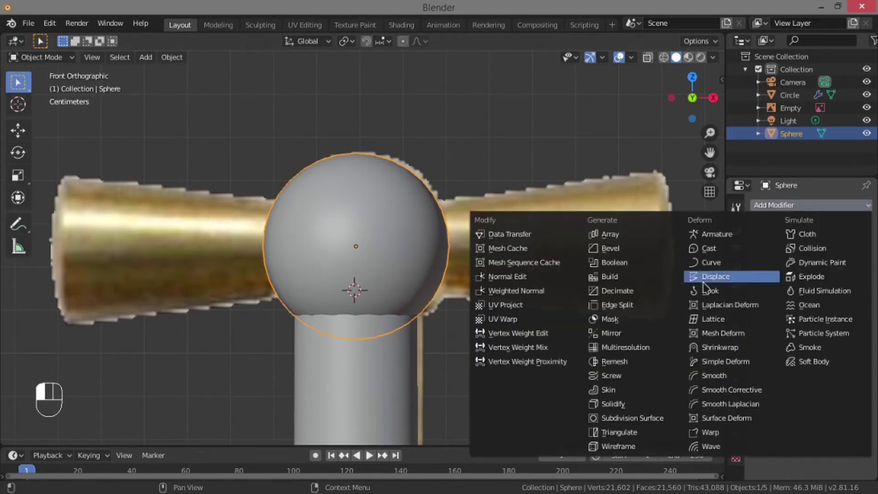
{"action": "left_click", "coordinate": [633, 418]}
{"action": "scroll", "coordinate": [412, 319], "scroll_direction": "down", "scroll_amount": 3}
{"action": "scroll", "coordinate": [412, 317], "scroll_direction": "up", "scroll_amount": 5}
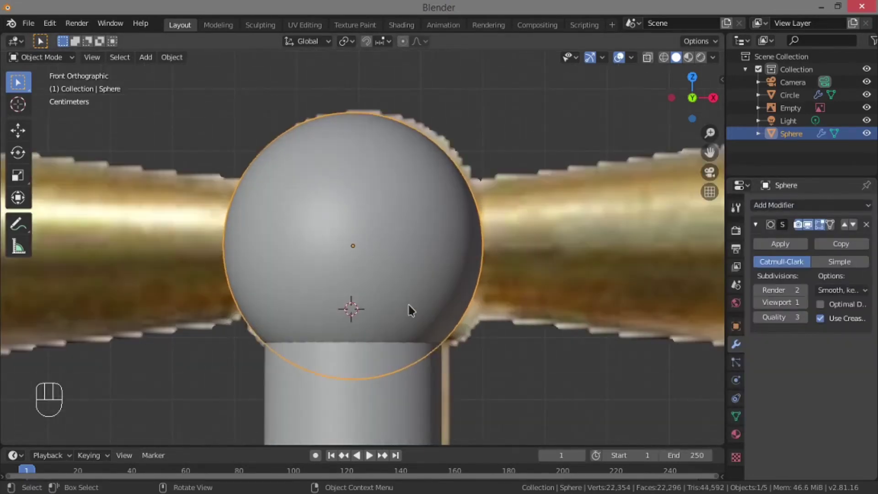
{"action": "middle_click_drag", "start_coordinate": [412, 311], "coordinate": [515, 304]}
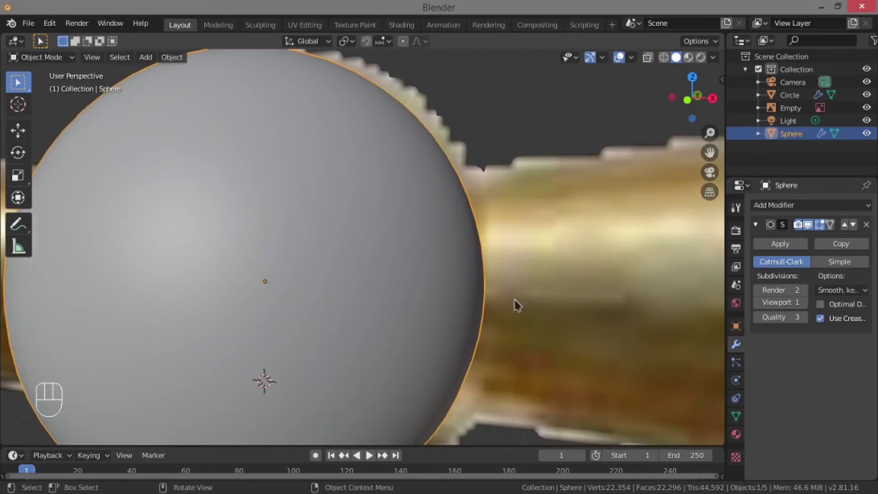
{"action": "left_click", "coordinate": [803, 302]}
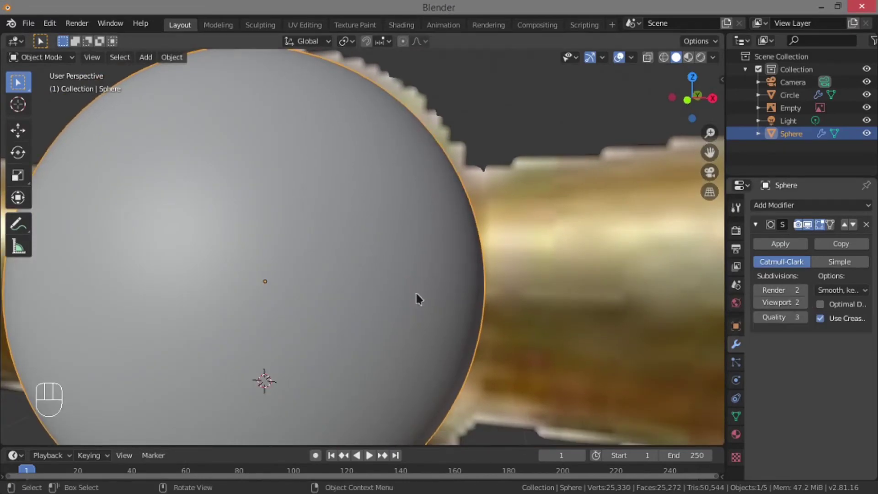
Enter Edit Mode on the sphere and switch to vertex selection
{"action": "scroll", "coordinate": [415, 292], "scroll_direction": "down", "scroll_amount": 3}
{"action": "scroll", "coordinate": [352, 291], "scroll_direction": "down", "scroll_amount": 2}
{"action": "middle_click_drag", "start_coordinate": [370, 264], "coordinate": [336, 275]}
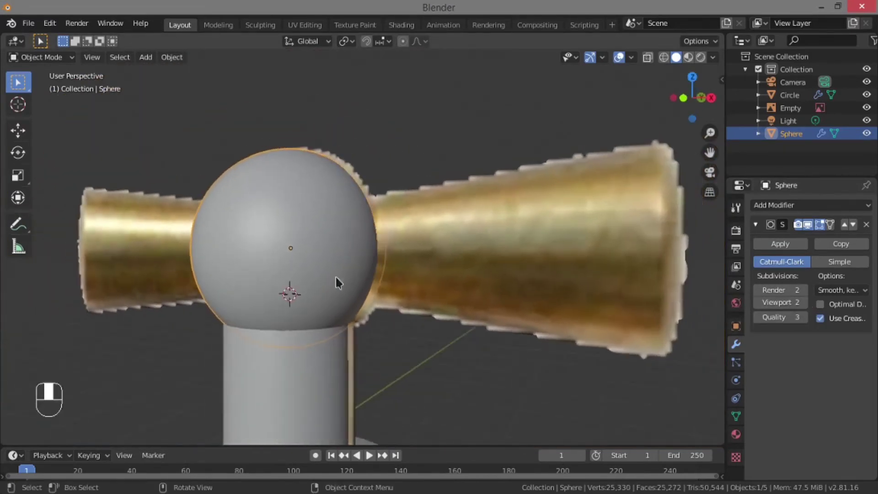
{"action": "key", "text": "Tab"}
{"action": "scroll", "coordinate": [308, 270], "scroll_direction": "up", "scroll_amount": 5}
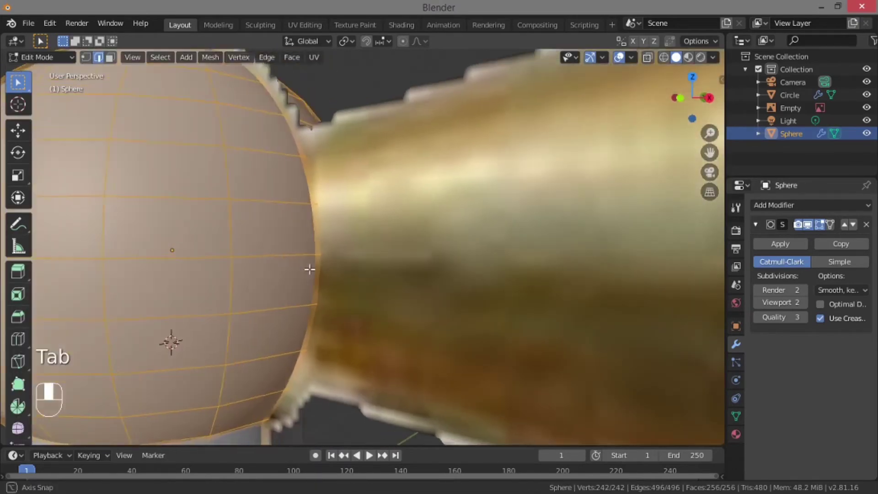
{"action": "scroll", "coordinate": [308, 271], "scroll_direction": "down", "scroll_amount": 4}
{"action": "scroll", "coordinate": [292, 275], "scroll_direction": "up", "scroll_amount": 2}
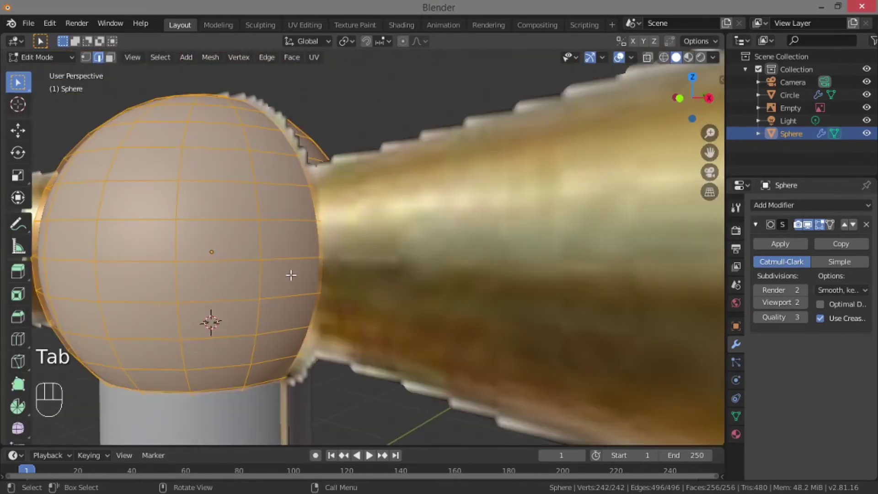
{"action": "key", "text": "alt+z"}
{"action": "key", "text": "alt+z"}
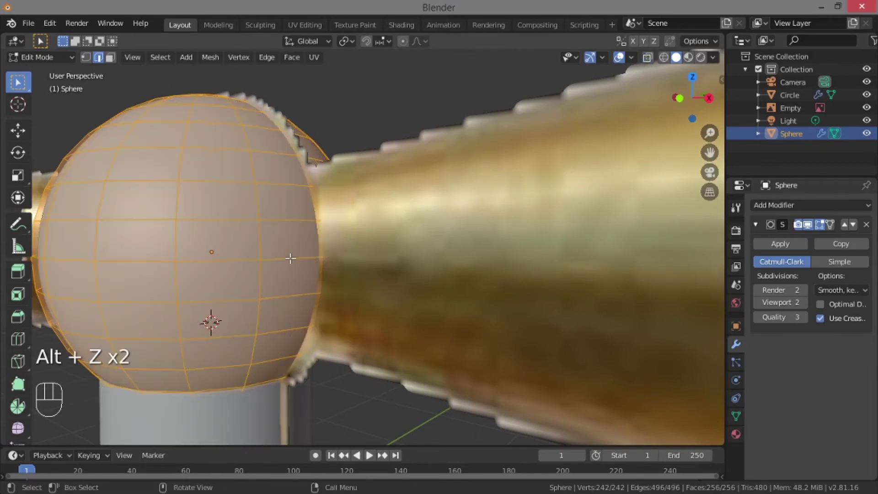
{"action": "key", "text": "1"}
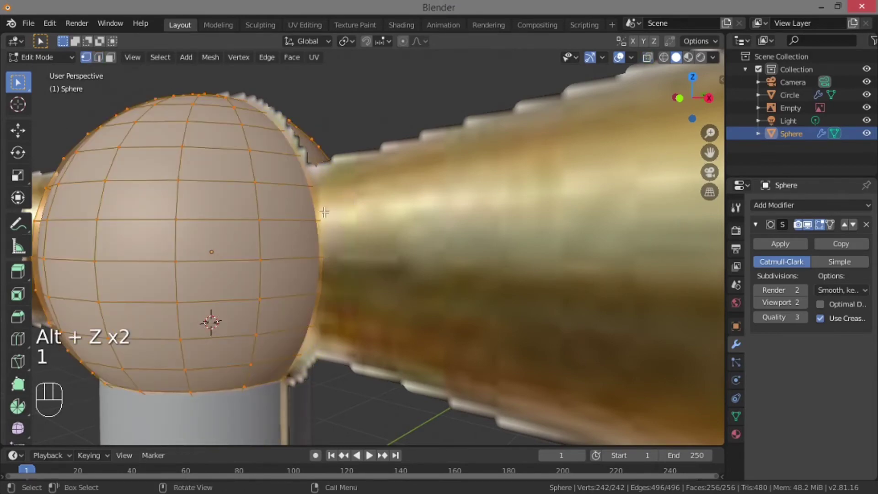
Delete a vertical run of five vertices on each of the sphere's two opposite sides where the handle arms attach
{"action": "middle_click_drag", "start_coordinate": [323, 212], "coordinate": [370, 175]}
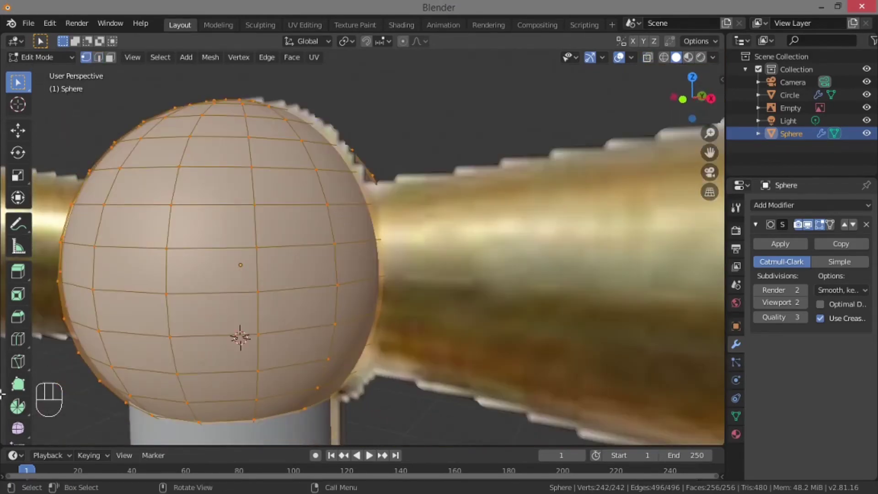
{"action": "left_click", "coordinate": [378, 211]}
{"action": "middle_click_drag", "start_coordinate": [378, 211], "coordinate": [284, 227]}
{"action": "scroll", "coordinate": [320, 228], "scroll_direction": "up", "scroll_amount": 4}
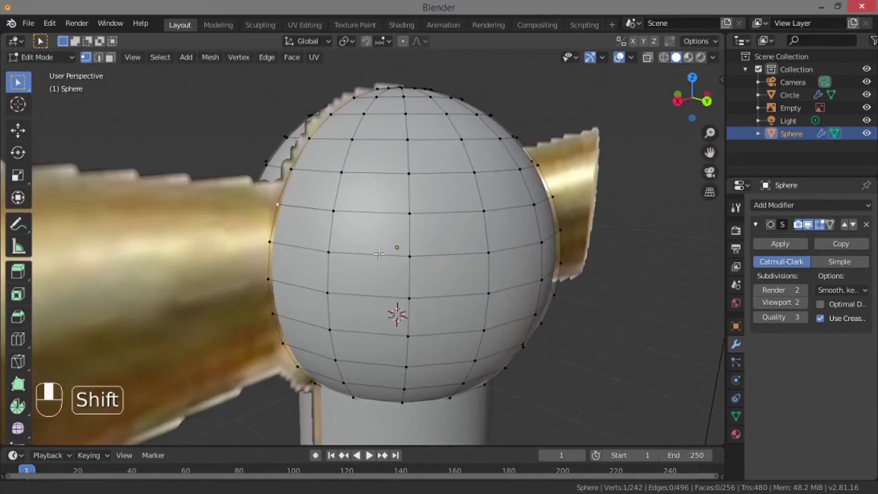
{"action": "middle_click_drag", "start_coordinate": [375, 231], "coordinate": [467, 235], "text": "shift"}
{"action": "left_click", "coordinate": [362, 217], "text": "shift"}
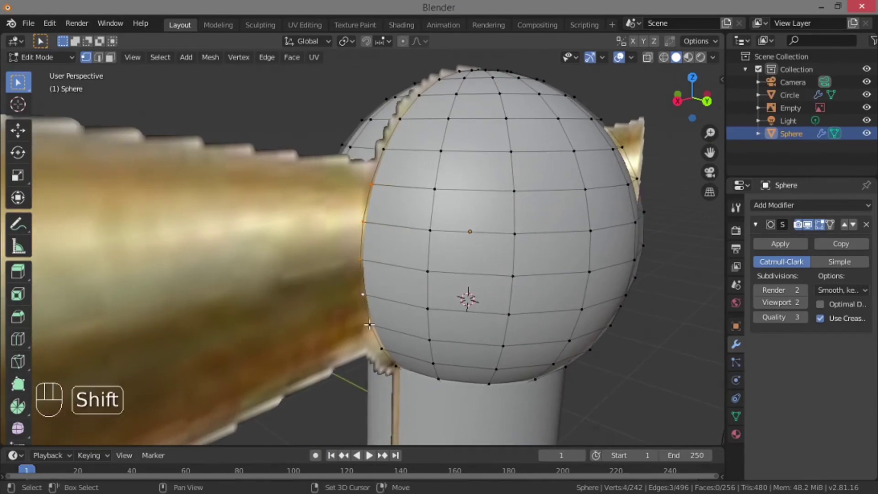
{"action": "middle_click_drag", "start_coordinate": [382, 350], "coordinate": [382, 378]}
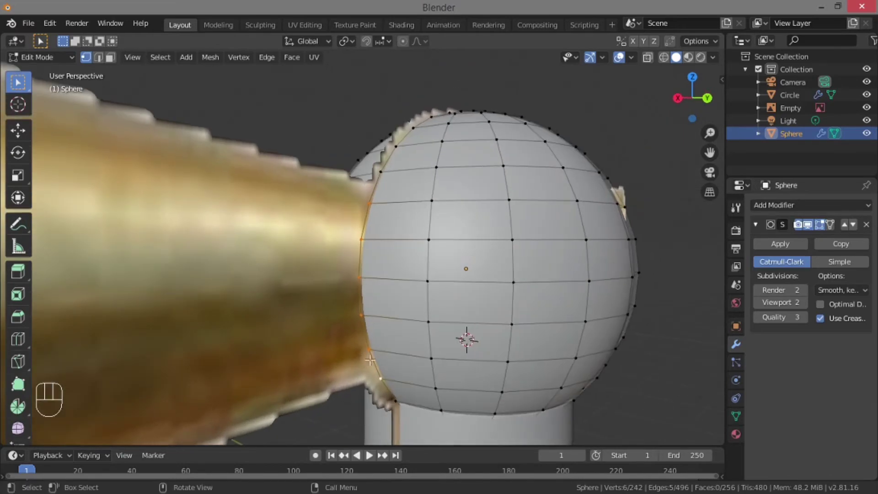
{"action": "left_click", "coordinate": [382, 377], "text": "shift"}
{"action": "middle_click_drag", "start_coordinate": [434, 346], "coordinate": [283, 356]}
{"action": "key", "text": "shift"}
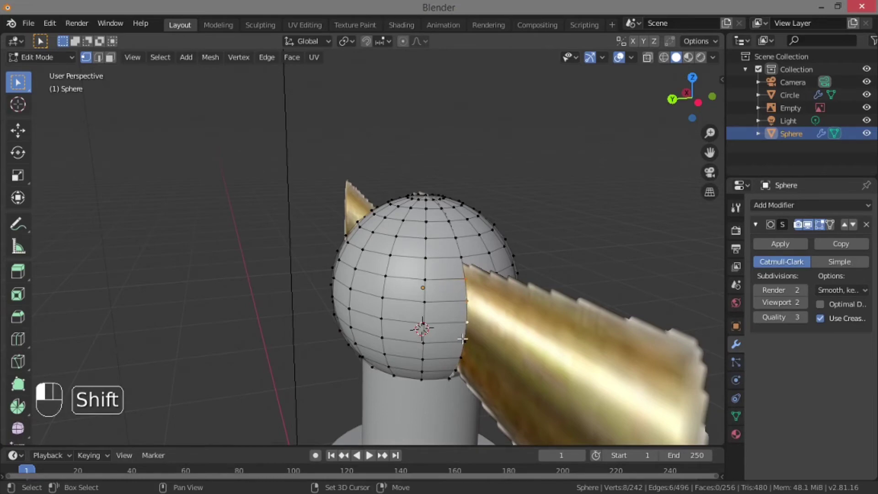
{"action": "middle_click_drag", "start_coordinate": [456, 370], "coordinate": [493, 311]}
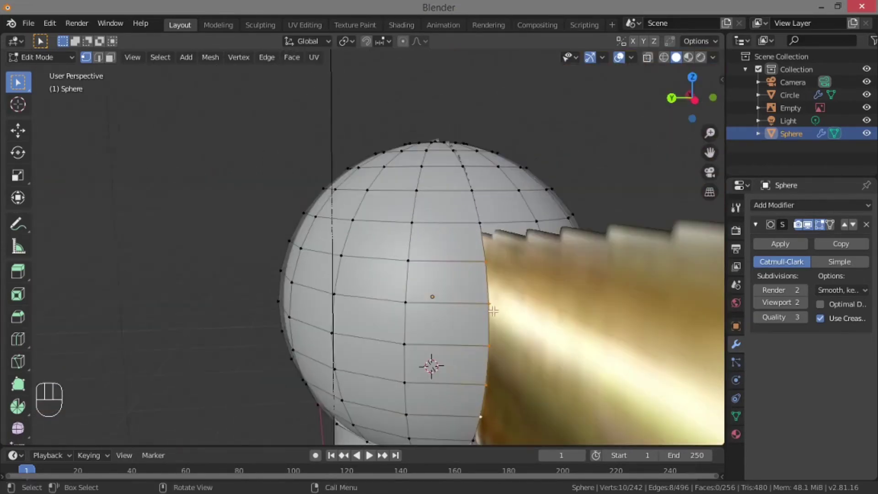
{"action": "mouse_move", "coordinate": [442, 295]}
{"action": "middle_mouse_down"}
{"action": "mouse_move", "coordinate": [692, 261]}
{"action": "mouse_move", "coordinate": [449, 270]}
{"action": "mouse_move", "coordinate": [436, 302]}
{"action": "middle_mouse_up"}
{"action": "key", "text": "x"}
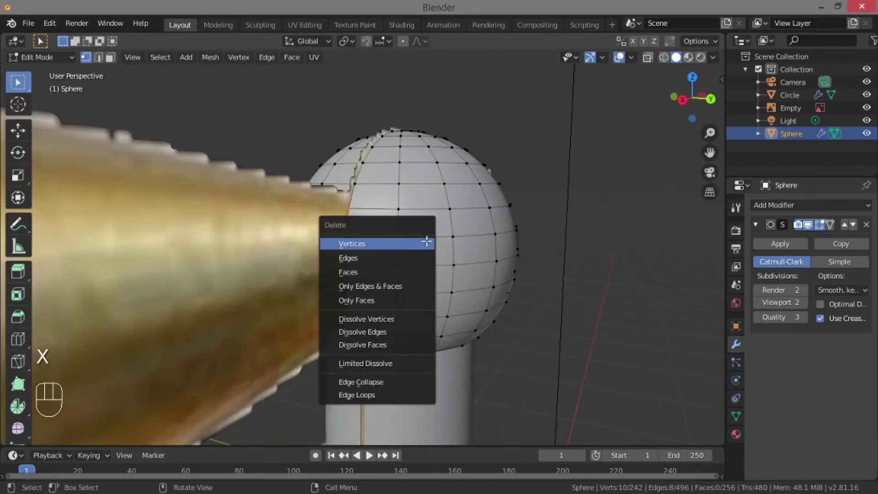
{"action": "left_click", "coordinate": [426, 242]}
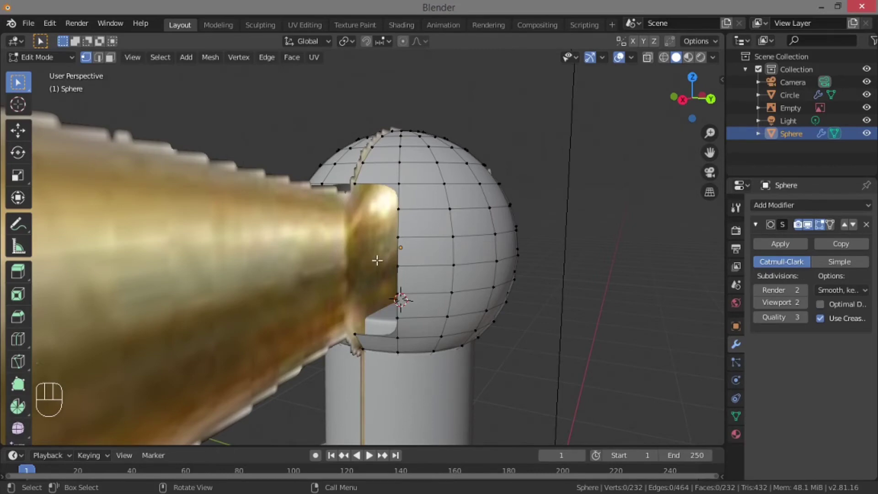
Select the open boundary loop of the hole on the sphere's +X side and round it with LoopTools Circle
{"action": "middle_click_drag", "start_coordinate": [377, 260], "coordinate": [453, 261]}
{"action": "scroll", "coordinate": [210, 247], "scroll_direction": "up", "scroll_amount": 3}
{"action": "middle_click_drag", "start_coordinate": [168, 206], "coordinate": [260, 224], "text": "shift"}
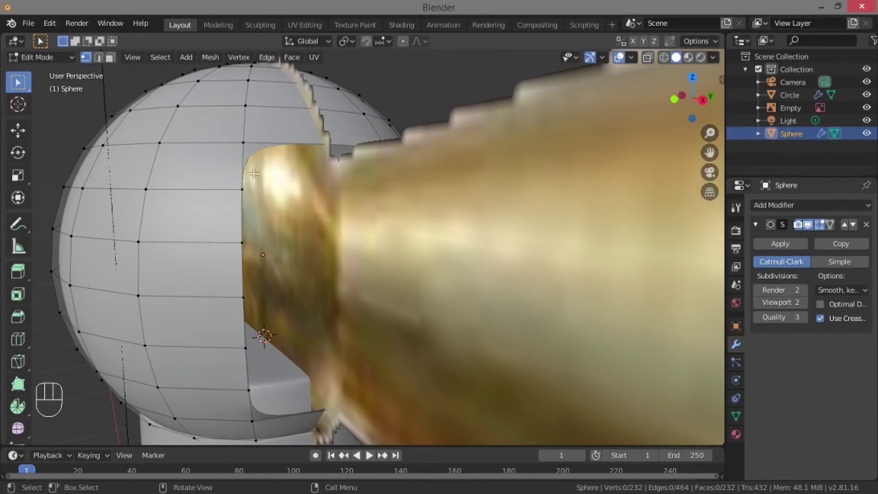
{"action": "key", "text": "alt"}
{"action": "left_click", "coordinate": [250, 141], "text": "alt"}
{"action": "middle_click_drag", "start_coordinate": [250, 141], "coordinate": [415, 179]}
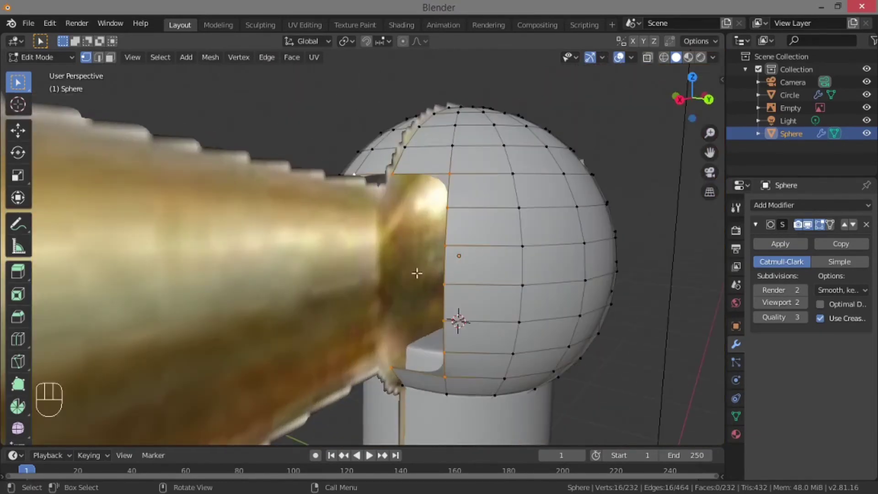
{"action": "middle_click_drag", "start_coordinate": [416, 273], "coordinate": [443, 275]}
{"action": "scroll", "coordinate": [300, 263], "scroll_direction": "up", "scroll_amount": 2}
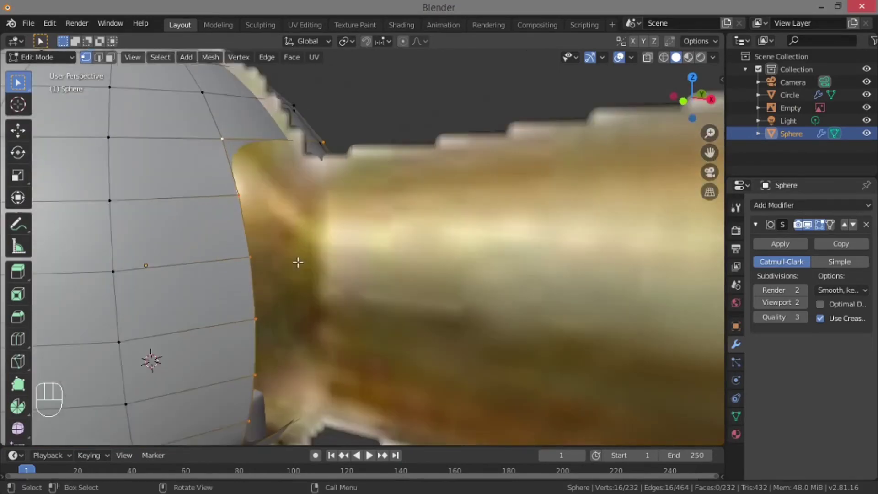
{"action": "right_click", "coordinate": [255, 175]}
{"action": "mouse_move", "coordinate": [243, 134]}
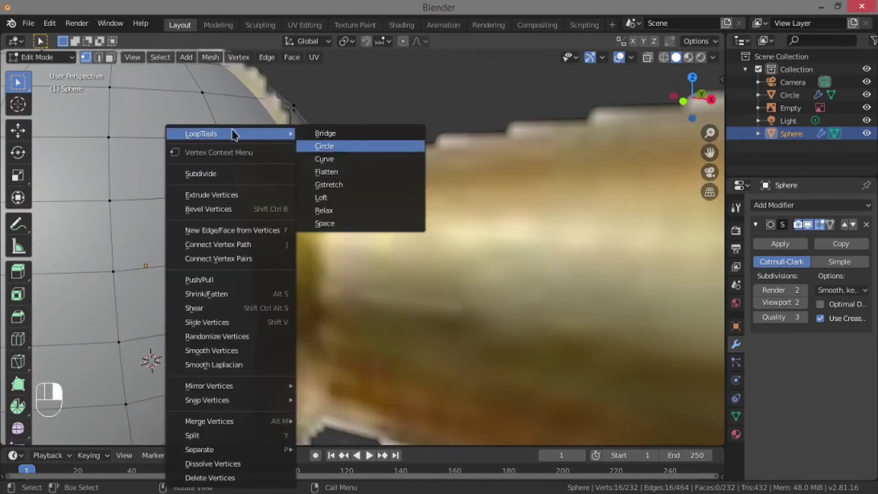
{"action": "left_click", "coordinate": [323, 146]}
{"action": "middle_click_drag", "start_coordinate": [341, 182], "coordinate": [434, 226]}
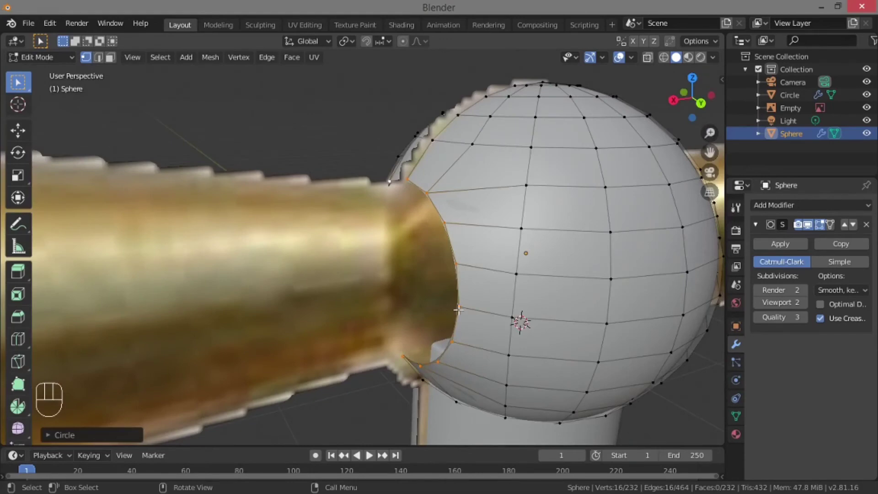
{"action": "scroll", "coordinate": [484, 272], "scroll_direction": "down", "scroll_amount": 3}
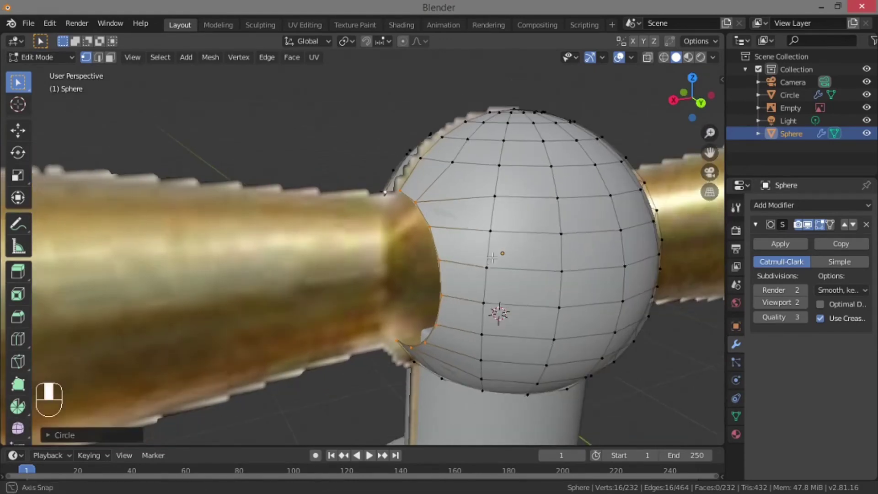
Select the open boundary loop of the hole on the sphere's -X side and round it with LoopTools Circle
{"action": "middle_click_drag", "start_coordinate": [500, 310], "coordinate": [395, 232]}
{"action": "scroll", "coordinate": [395, 232], "scroll_direction": "up", "scroll_amount": 2}
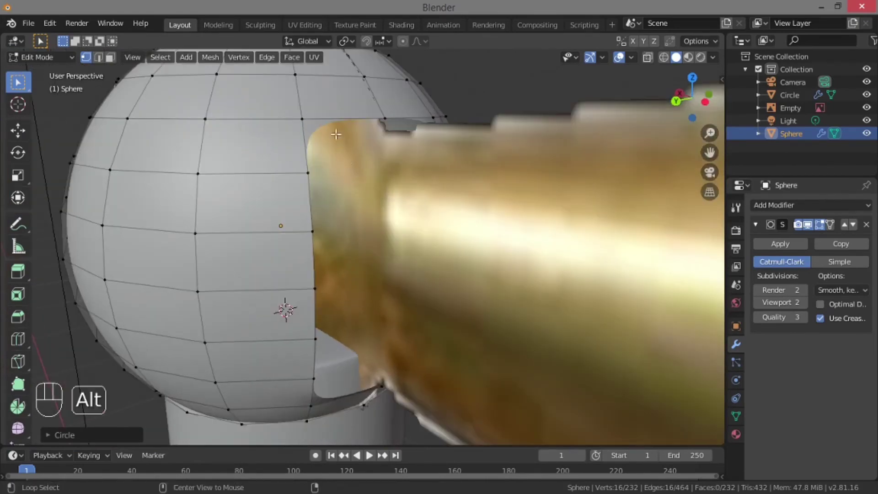
{"action": "left_click", "coordinate": [338, 118], "text": "alt"}
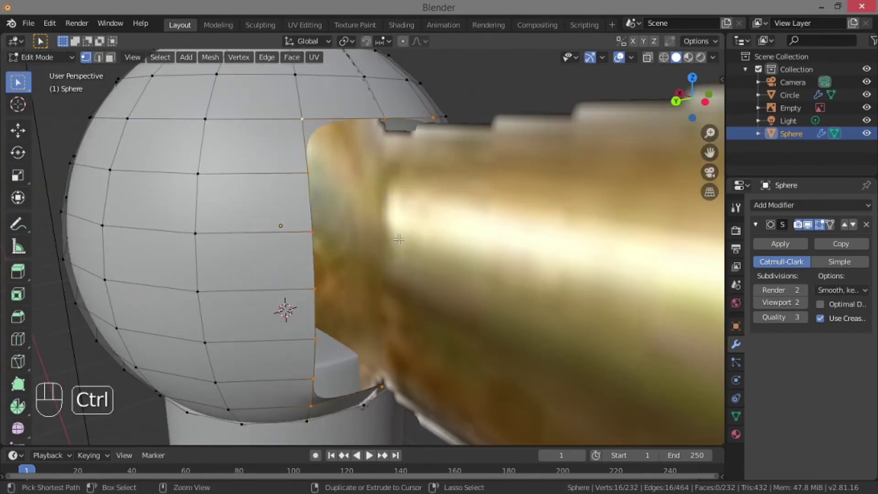
{"action": "right_click", "coordinate": [378, 184]}
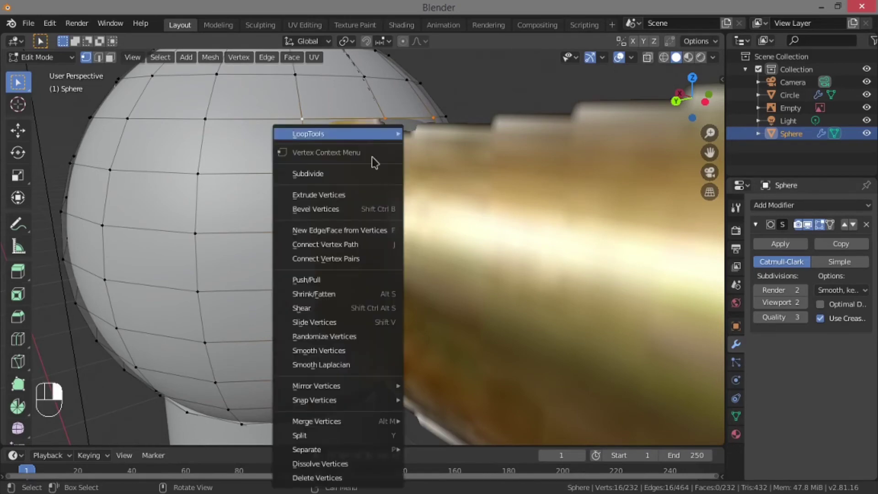
{"action": "mouse_move", "coordinate": [368, 134]}
{"action": "left_click", "coordinate": [450, 145]}
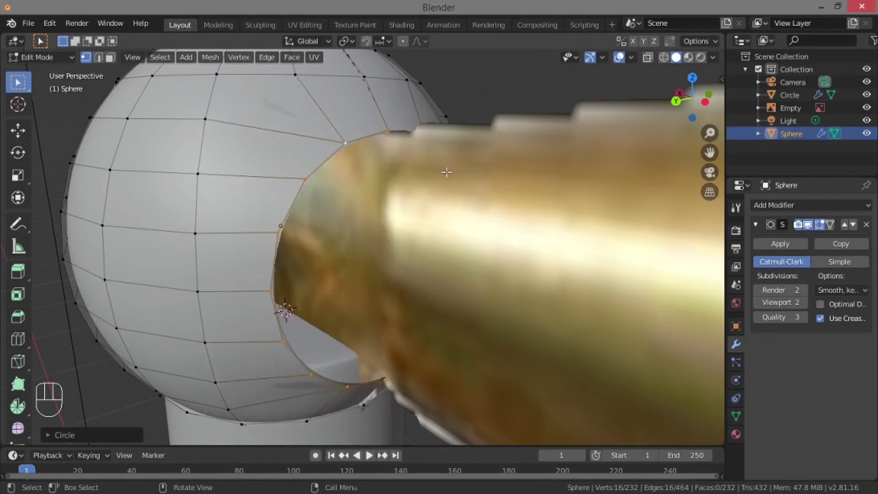
In front view, extrude the -X opening's loop along X to the reference arm's outer end and scale it up to match the flare
{"action": "middle_click_drag", "start_coordinate": [446, 172], "coordinate": [277, 223]}
{"action": "key", "text": "KP_1"}
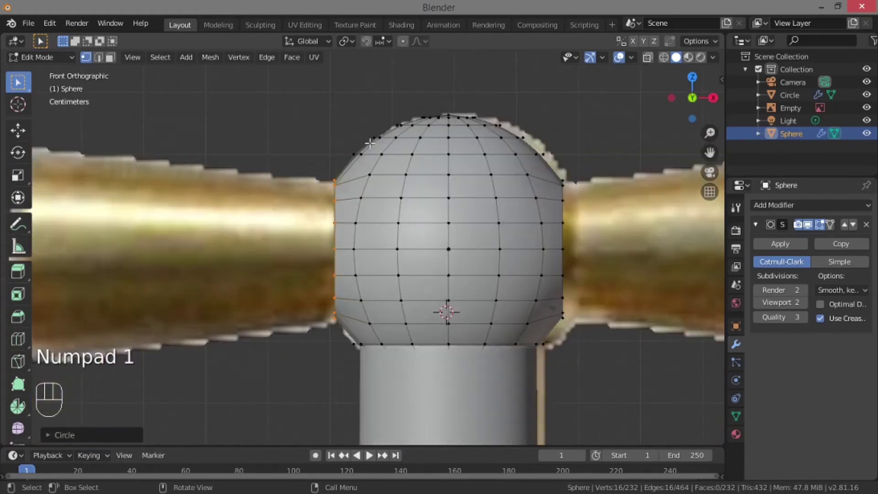
{"action": "middle_click_drag", "start_coordinate": [274, 230], "coordinate": [478, 246], "text": "shift"}
{"action": "key", "text": "e"}
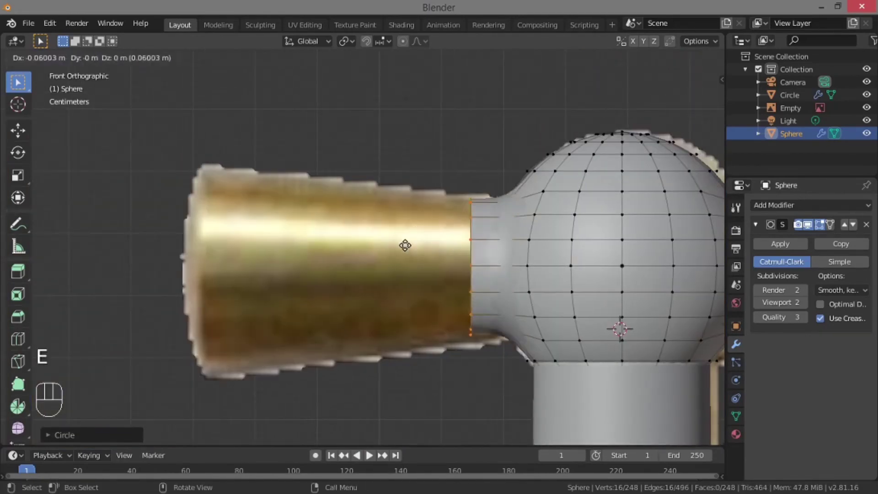
{"action": "key", "text": "x"}
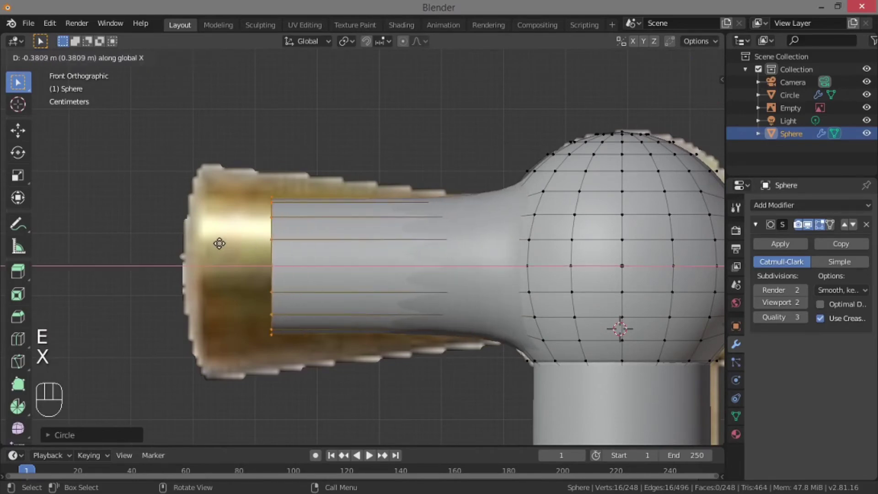
{"action": "left_click", "coordinate": [170, 236]}
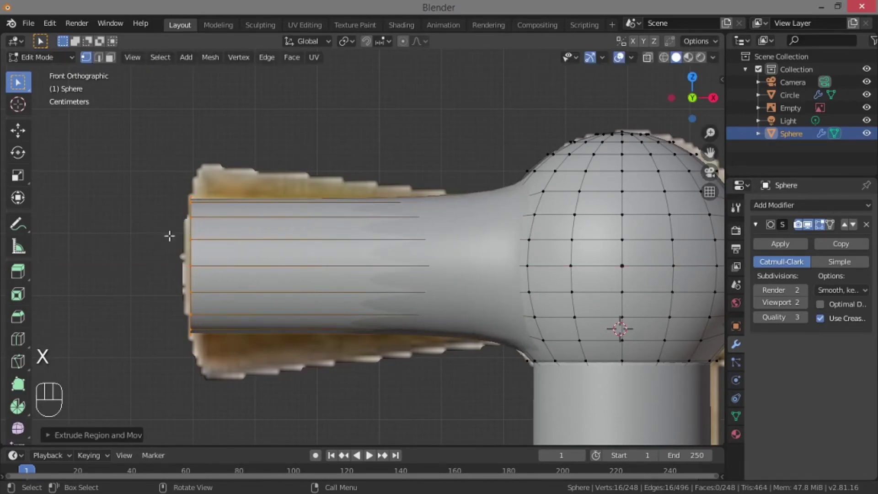
{"action": "key", "text": "s"}
{"action": "left_click", "coordinate": [242, 323]}
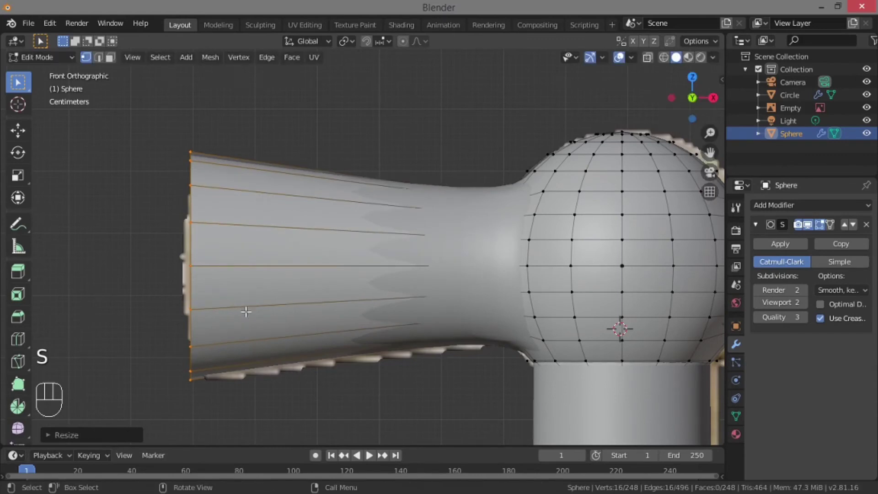
Fill the open end of the -X arm with a face and bevel its rim with 2 segments
{"action": "middle_click_drag", "start_coordinate": [243, 322], "coordinate": [364, 310]}
{"action": "scroll", "coordinate": [338, 262], "scroll_direction": "down", "scroll_amount": 4}
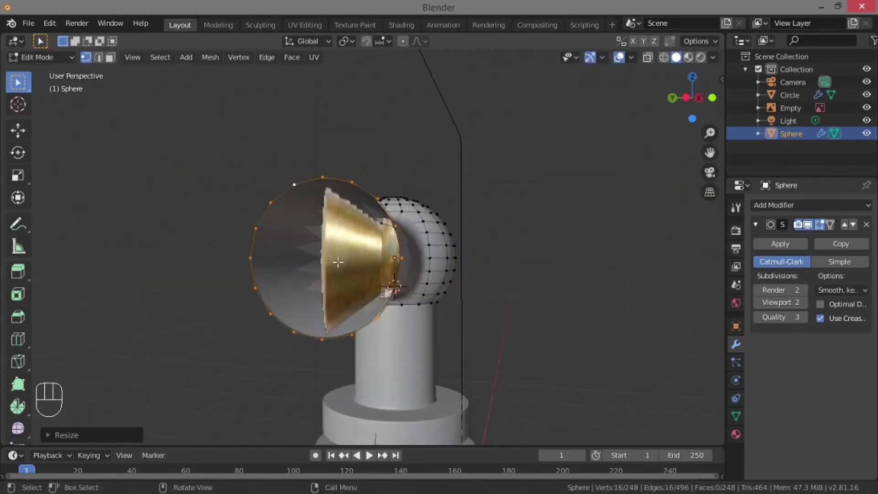
{"action": "key", "text": "f"}
{"action": "scroll", "coordinate": [346, 265], "scroll_direction": "up", "scroll_amount": 4}
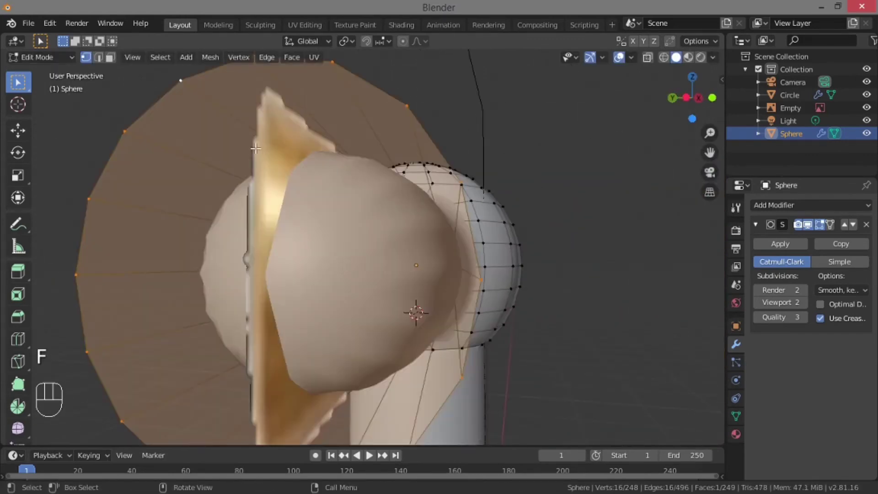
{"action": "scroll", "coordinate": [267, 153], "scroll_direction": "down", "scroll_amount": 4}
{"action": "middle_click_drag", "start_coordinate": [267, 153], "coordinate": [269, 186]}
{"action": "scroll", "coordinate": [156, 173], "scroll_direction": "up", "scroll_amount": 3}
{"action": "key", "text": "ctrl+b"}
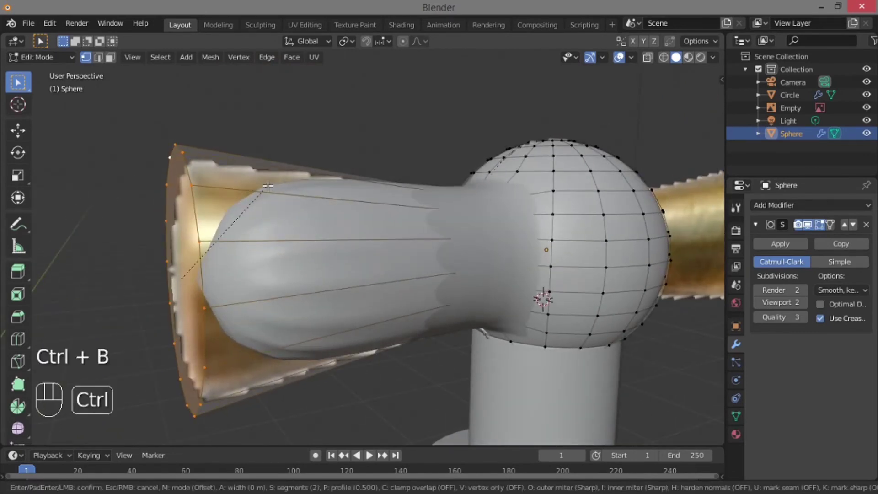
{"action": "left_click", "coordinate": [454, 100]}
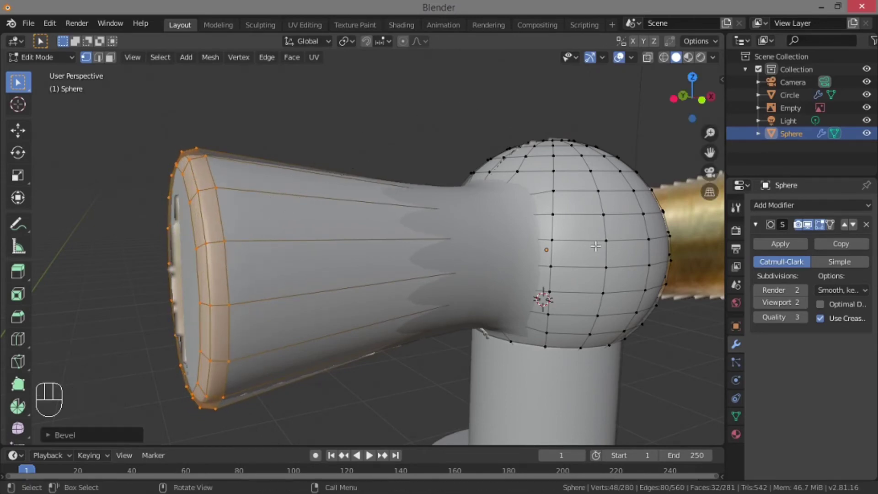
Turn on X-ray around the ball and the joint of the -X arm
{"action": "key", "text": "alt+z"}
{"action": "middle_click_drag", "start_coordinate": [596, 246], "coordinate": [309, 269], "text": "shift"}
{"action": "scroll", "coordinate": [486, 262], "scroll_direction": "up", "scroll_amount": 4}
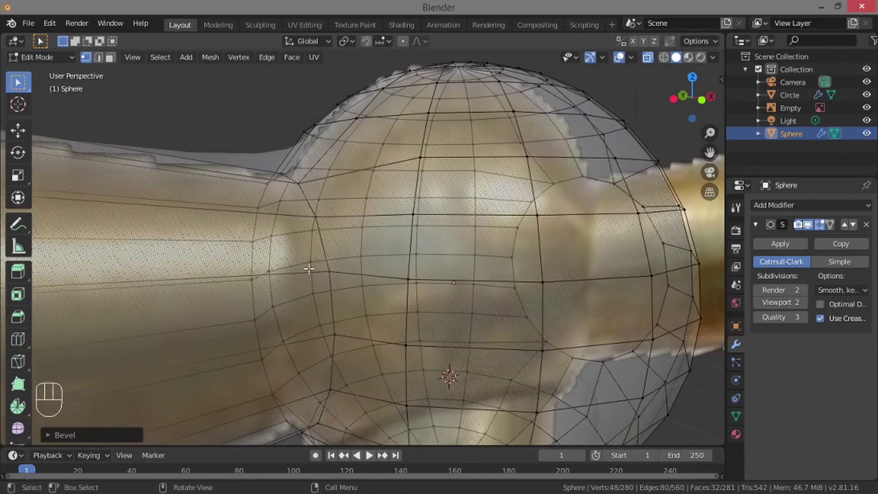
{"action": "key", "text": "alt"}
{"action": "left_click", "coordinate": [326, 248], "text": "alt"}
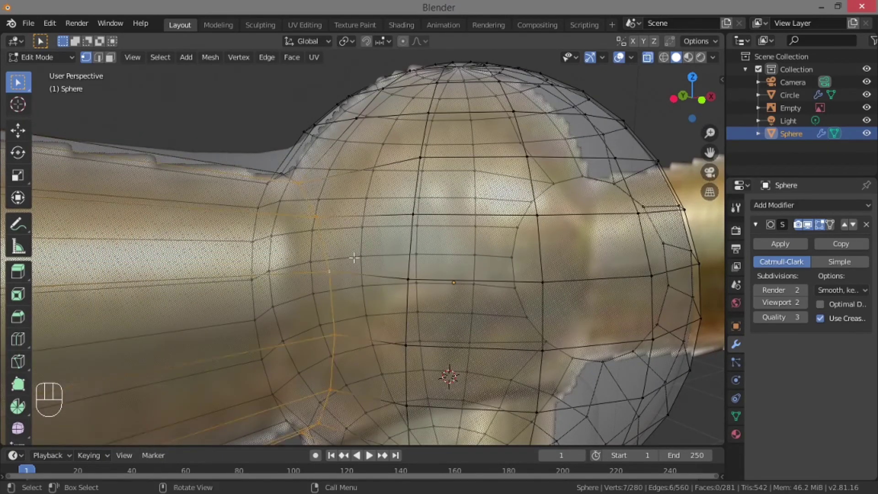
{"action": "key", "text": "ctrl"}
{"action": "middle_click_drag", "start_coordinate": [425, 283], "coordinate": [562, 294]}
{"action": "key", "text": "shift"}
{"action": "left_click", "coordinate": [304, 313], "text": "shift"}
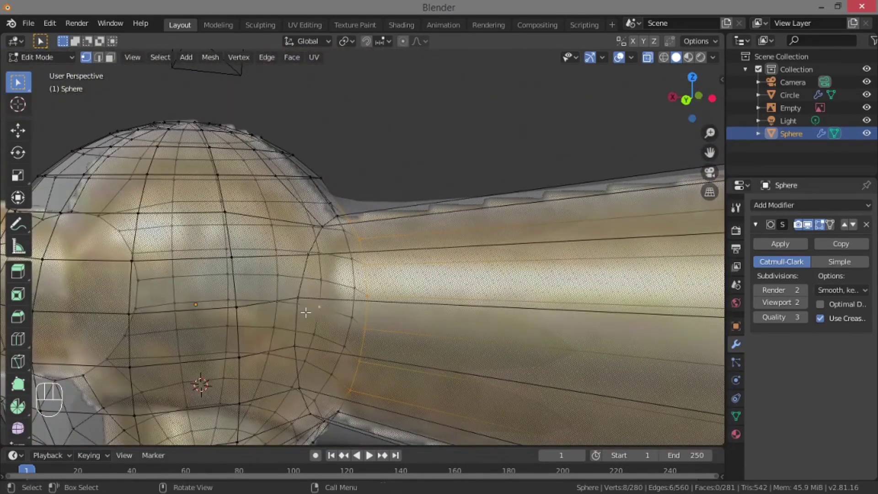
{"action": "key", "text": "ctrl+z"}
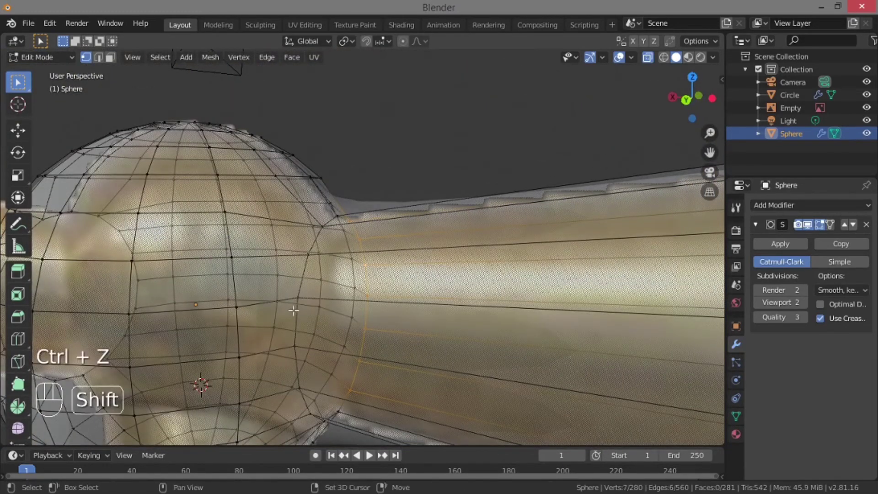
{"action": "left_click", "coordinate": [297, 310], "text": "shift"}
{"action": "mouse_move", "coordinate": [296, 310]}
{"action": "middle_mouse_down"}
{"action": "mouse_move", "coordinate": [255, 364]}
{"action": "mouse_move", "coordinate": [295, 318]}
{"action": "middle_mouse_up"}
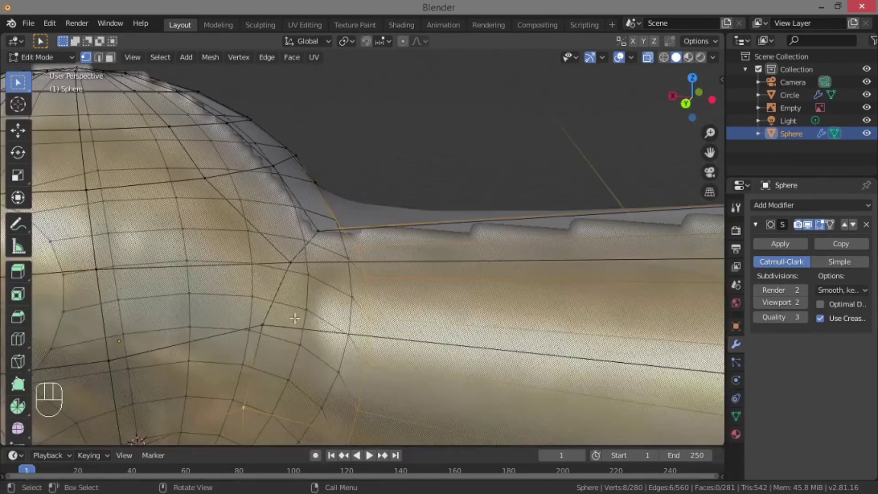
Select the full edge loop where the -X arm meets the ball and bevel it about 0.024 m with 2 segments
{"action": "left_click", "coordinate": [263, 316], "text": "alt"}
{"action": "middle_click_drag", "start_coordinate": [265, 316], "coordinate": [231, 329]}
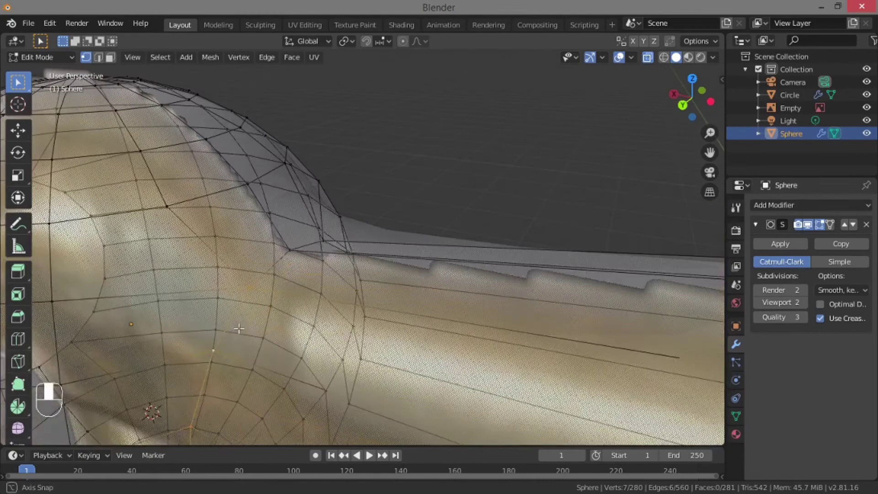
{"action": "left_click", "coordinate": [288, 252], "text": "shift"}
{"action": "middle_click_drag", "start_coordinate": [289, 252], "coordinate": [111, 341]}
{"action": "left_click", "coordinate": [232, 259], "text": "shift"}
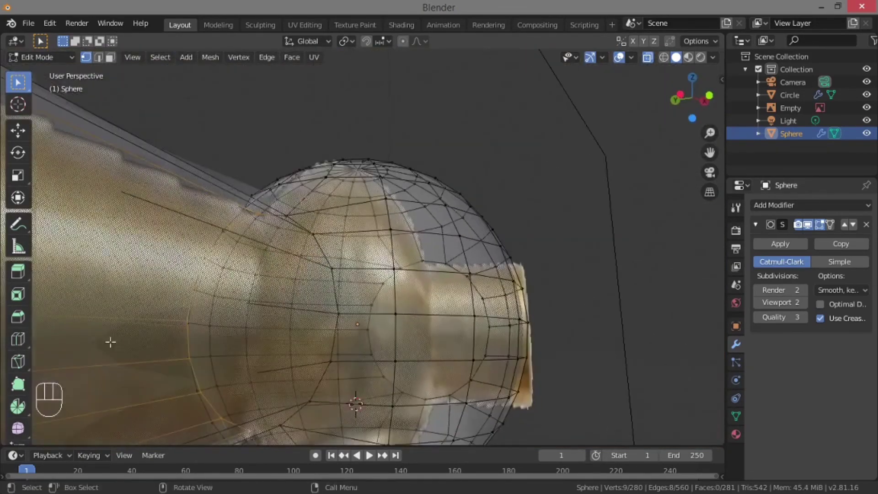
{"action": "middle_click_drag", "start_coordinate": [225, 314], "coordinate": [308, 288]}
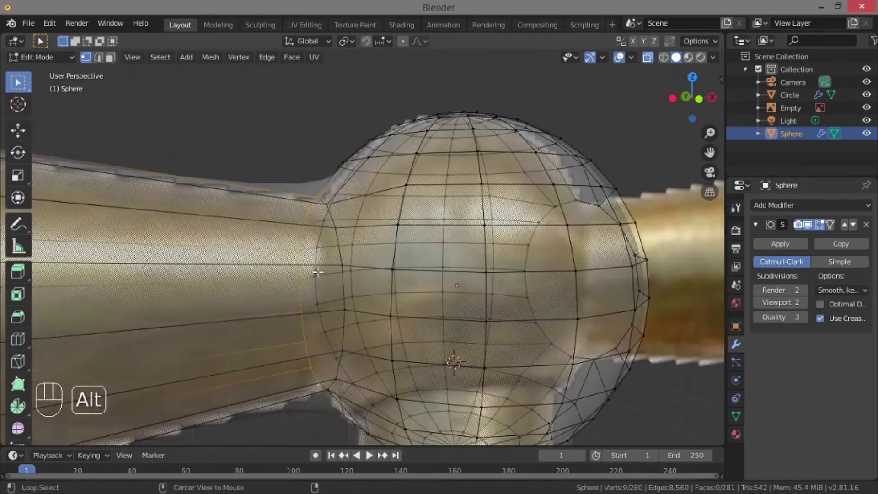
{"action": "left_click", "coordinate": [340, 254], "text": "alt+shift"}
{"action": "middle_click_drag", "start_coordinate": [340, 254], "coordinate": [402, 267]}
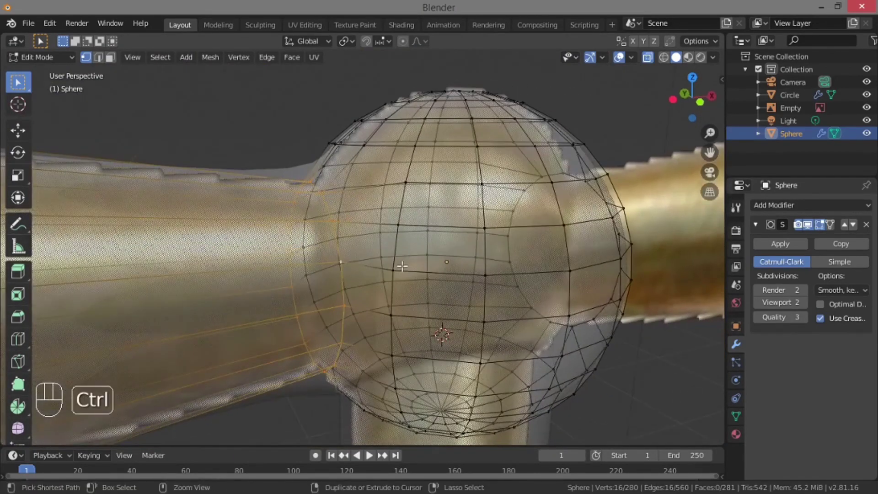
{"action": "key", "text": "ctrl+b"}
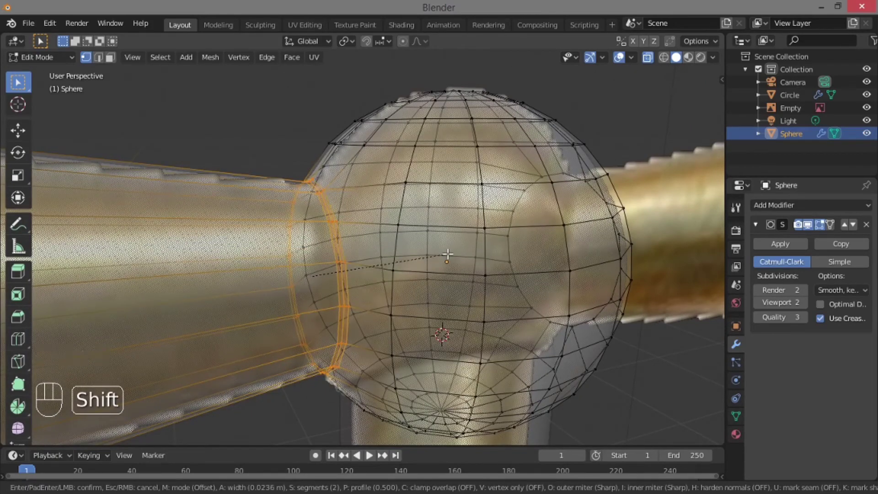
{"action": "left_click", "coordinate": [448, 254]}
With X-ray off, extrude the +X opening's boundary loop along X to the reference arm's end and scale it by about 1.47
{"action": "scroll", "coordinate": [447, 255], "scroll_direction": "down", "scroll_amount": 2}
{"action": "middle_click_drag", "start_coordinate": [449, 251], "coordinate": [362, 207]}
{"action": "scroll", "coordinate": [404, 207], "scroll_direction": "up", "scroll_amount": 2}
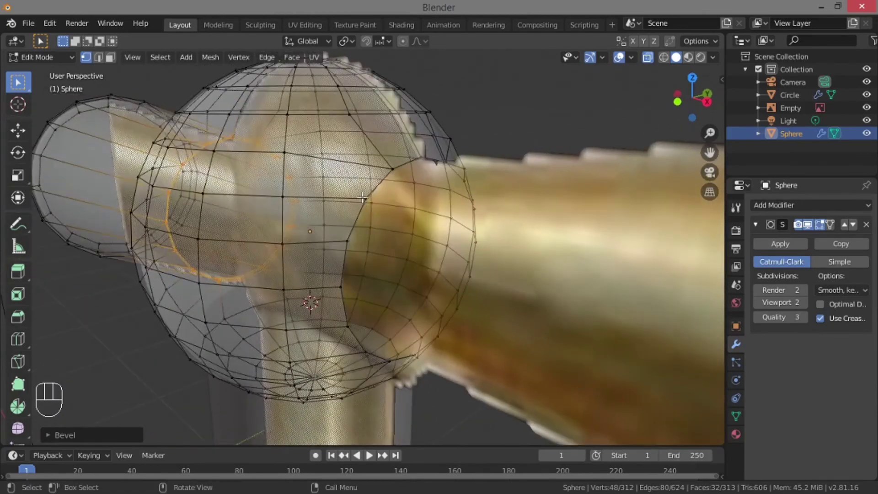
{"action": "left_click", "coordinate": [365, 199], "text": "alt"}
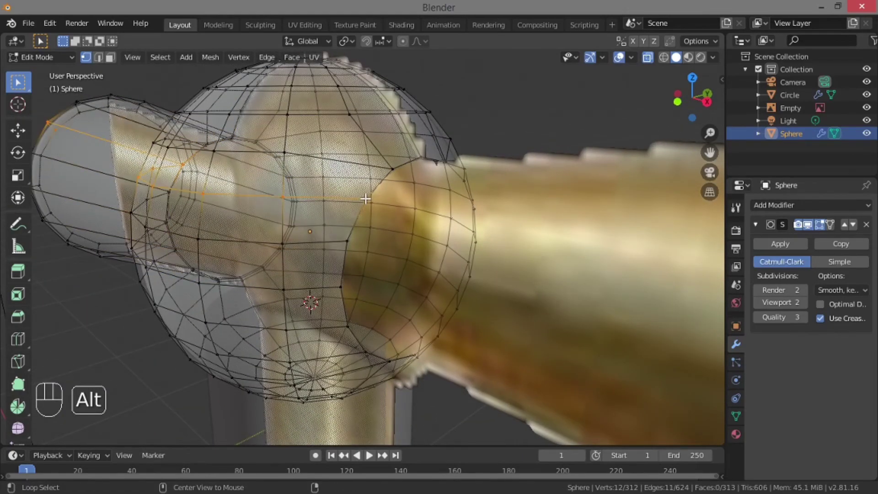
{"action": "left_click", "coordinate": [387, 173], "text": "alt"}
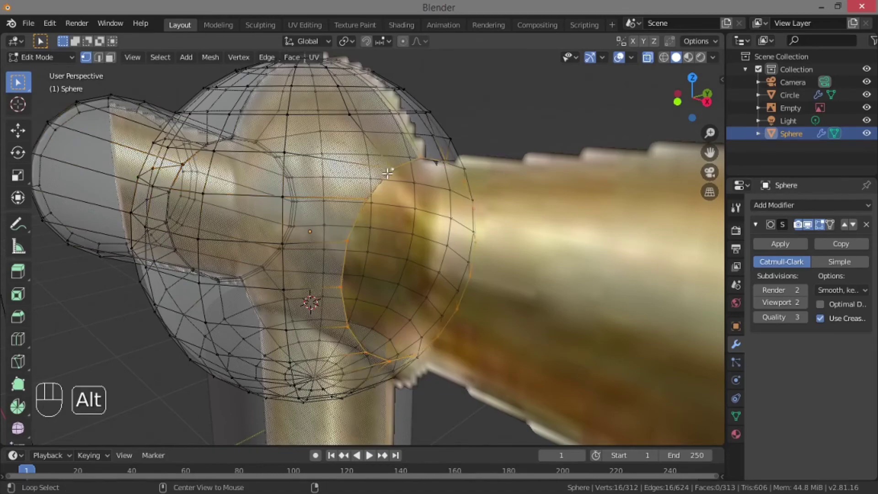
{"action": "mouse_move", "coordinate": [389, 185]}
{"action": "middle_mouse_down"}
{"action": "mouse_move", "coordinate": [425, 188]}
{"action": "mouse_move", "coordinate": [388, 186]}
{"action": "middle_mouse_up"}
{"action": "key", "text": "KP_1"}
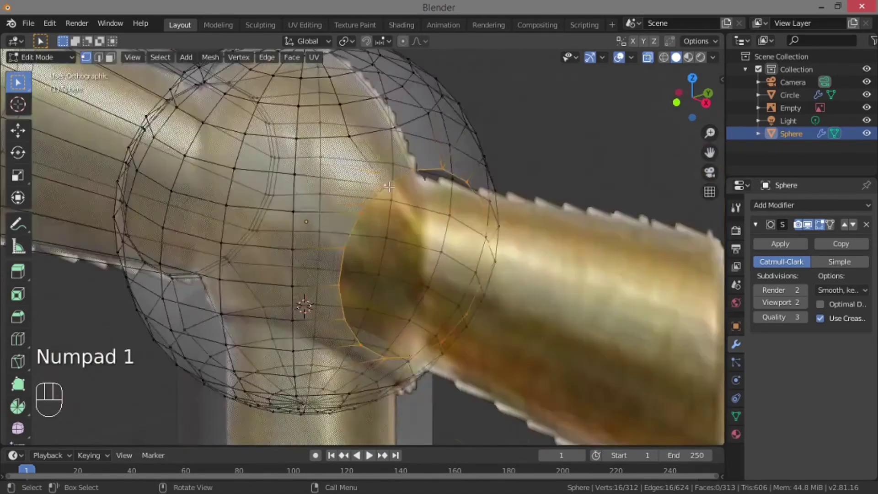
{"action": "scroll", "coordinate": [415, 162], "scroll_direction": "down", "scroll_amount": 4}
{"action": "key", "text": "alt+z"}
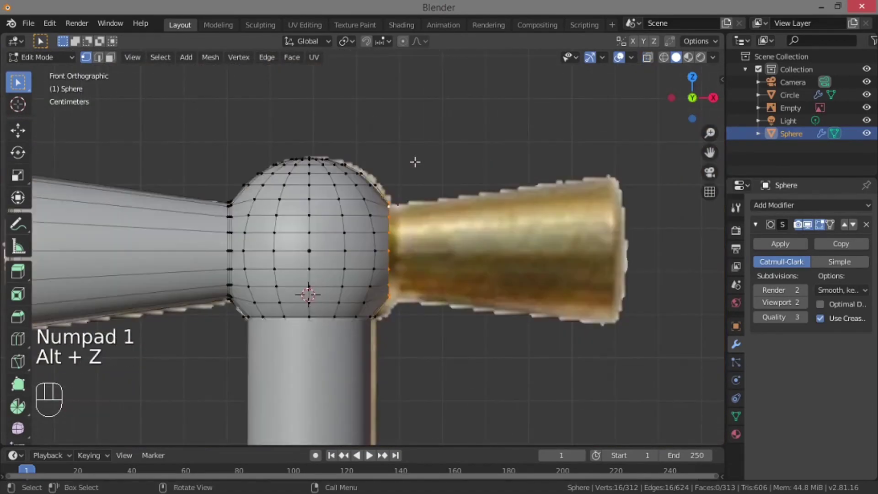
{"action": "key", "text": "e"}
{"action": "key", "text": "x"}
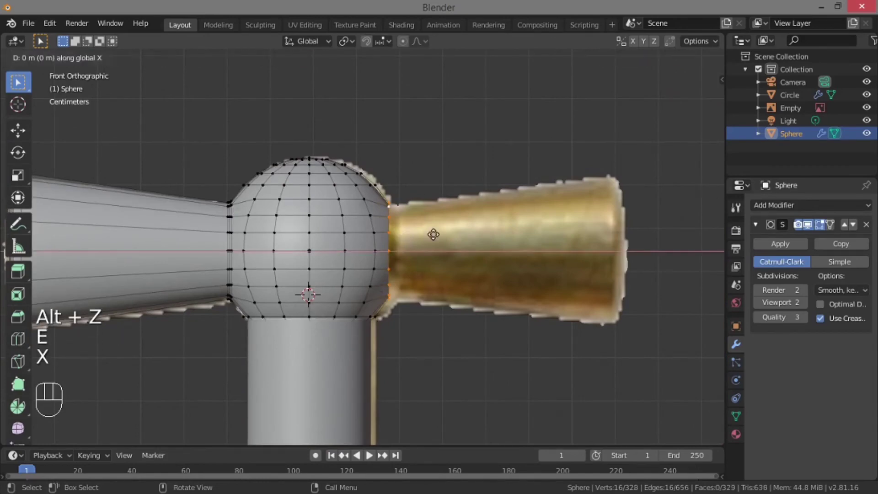
{"action": "left_click", "coordinate": [635, 234]}
{"action": "key", "text": "s"}
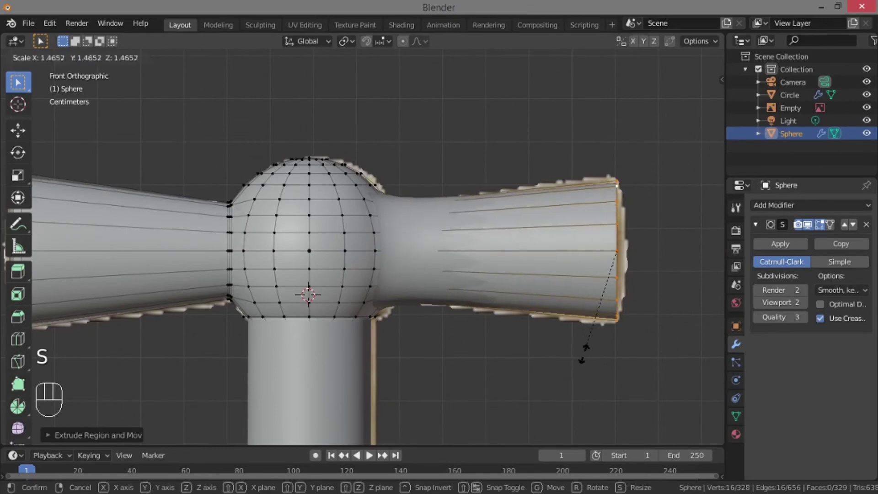
{"action": "left_click", "coordinate": [588, 354]}
Fill the open end of the +X arm with a face and bevel its rim about 0.12 m with 2 segments
{"action": "middle_click_drag", "start_coordinate": [594, 349], "coordinate": [653, 271]}
{"action": "scroll", "coordinate": [372, 333], "scroll_direction": "up", "scroll_amount": 3}
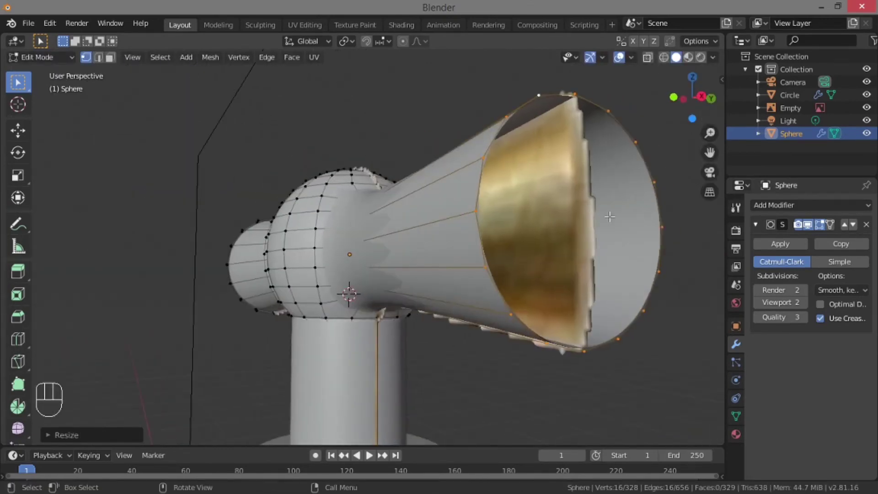
{"action": "key", "text": "f"}
{"action": "middle_click_drag", "start_coordinate": [497, 251], "coordinate": [492, 254]}
{"action": "key", "text": "ctrl+b"}
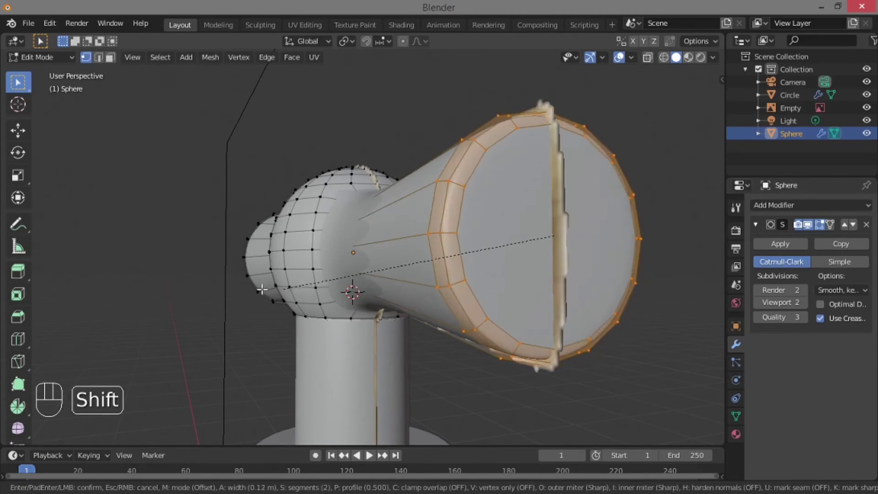
{"action": "left_click", "coordinate": [243, 289]}
With X-ray on, select the full edge loop where the +X arm meets the ball and bevel it with 2 segments
{"action": "middle_click_drag", "start_coordinate": [243, 289], "coordinate": [359, 281]}
{"action": "scroll", "coordinate": [400, 305], "scroll_direction": "up", "scroll_amount": 4}
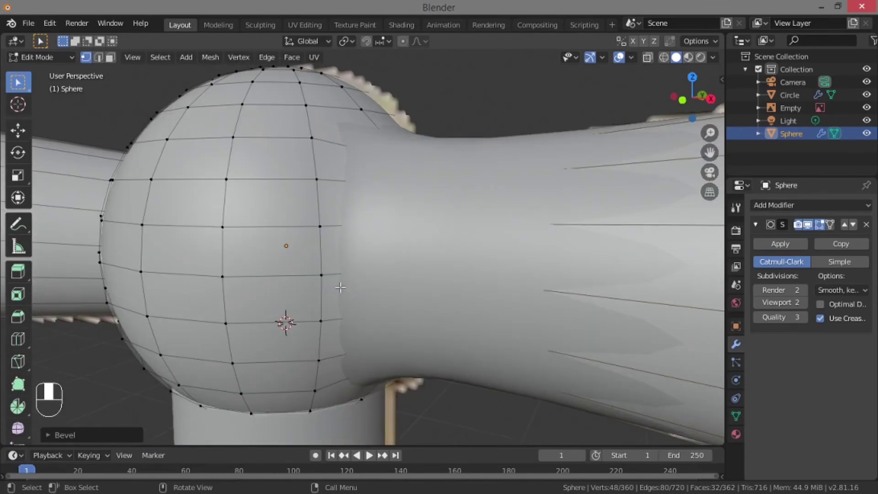
{"action": "key", "text": "alt+z"}
{"action": "scroll", "coordinate": [392, 268], "scroll_direction": "up", "scroll_amount": 2}
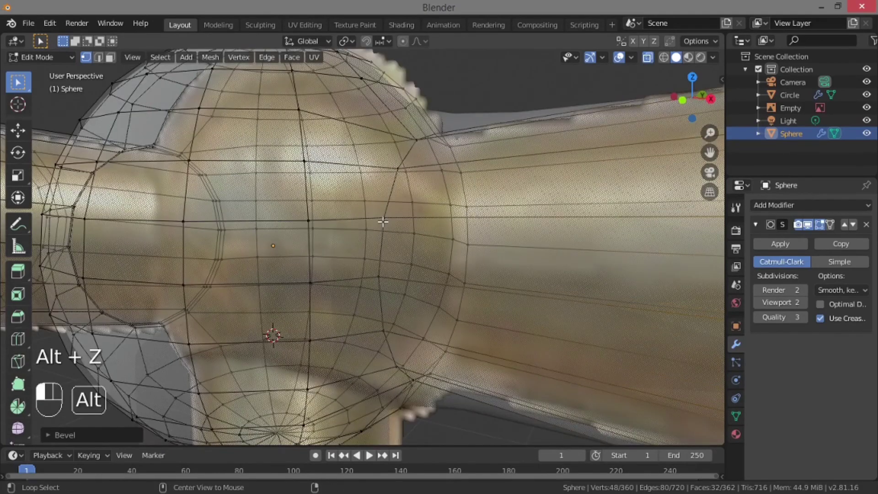
{"action": "middle_click_drag", "start_coordinate": [383, 222], "coordinate": [306, 283]}
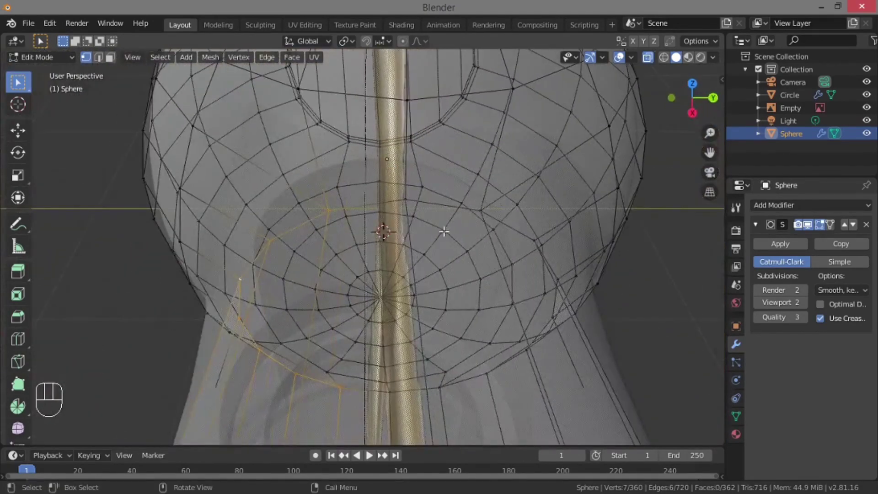
{"action": "middle_click_drag", "start_coordinate": [399, 198], "coordinate": [418, 211]}
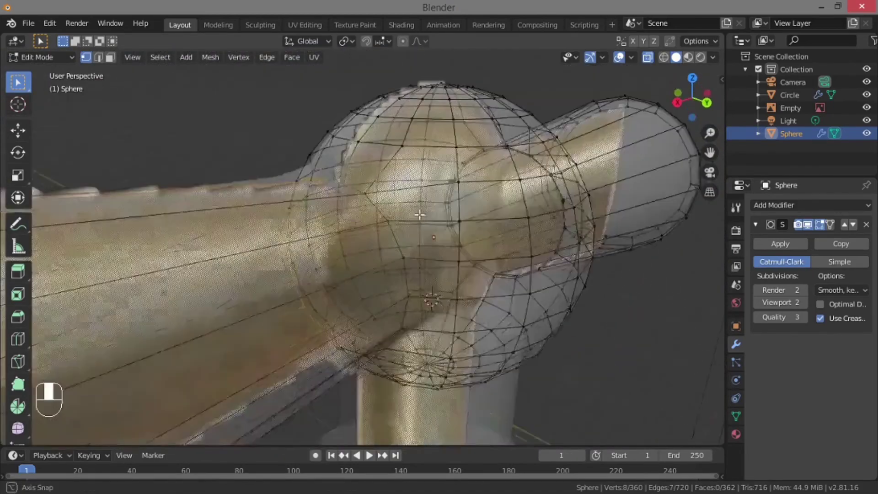
{"action": "scroll", "coordinate": [418, 212], "scroll_direction": "up", "scroll_amount": 2}
{"action": "scroll", "coordinate": [418, 212], "scroll_direction": "up", "scroll_amount": 1}
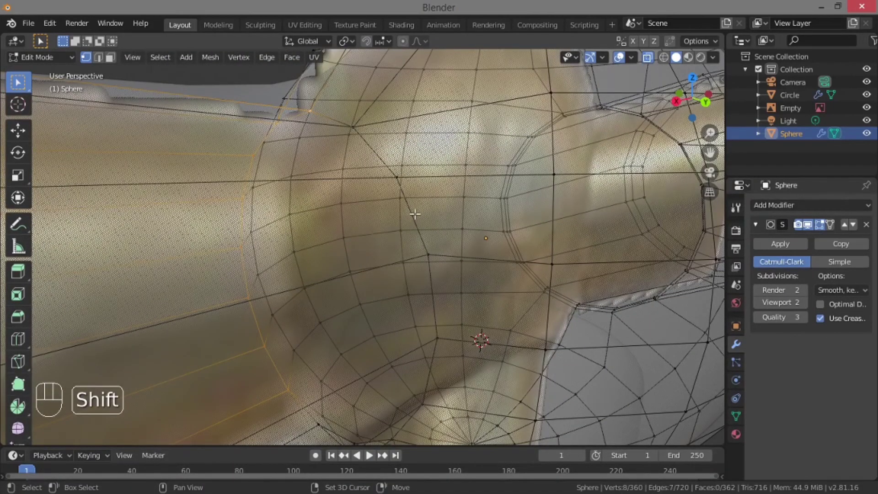
{"action": "left_click", "coordinate": [415, 214], "text": "alt+shift"}
{"action": "middle_click_drag", "start_coordinate": [415, 213], "coordinate": [523, 207]}
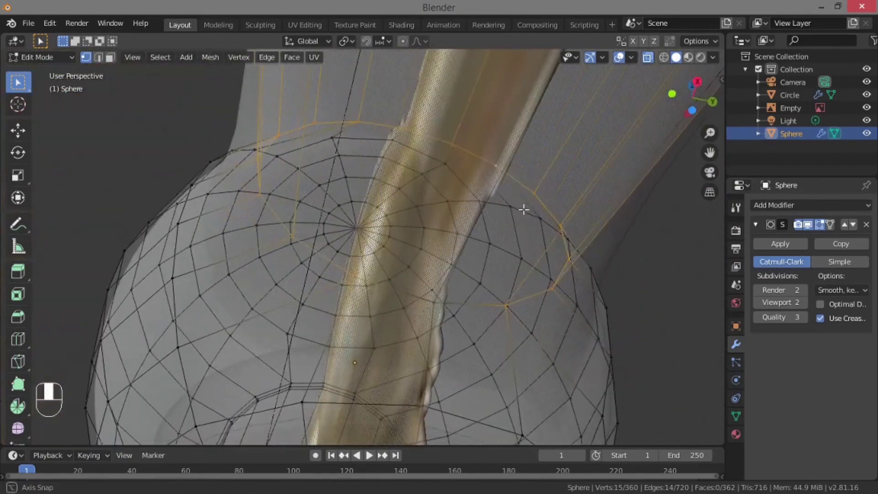
{"action": "left_click", "coordinate": [438, 303], "text": "shift"}
{"action": "middle_click_drag", "start_coordinate": [438, 303], "coordinate": [500, 367]}
{"action": "scroll", "coordinate": [500, 365], "scroll_direction": "down", "scroll_amount": 3}
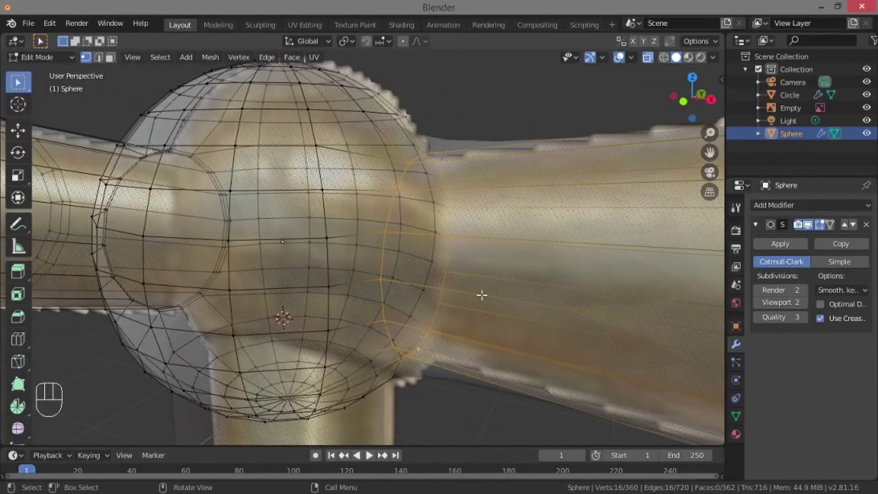
{"action": "key", "text": "ctrl+b"}
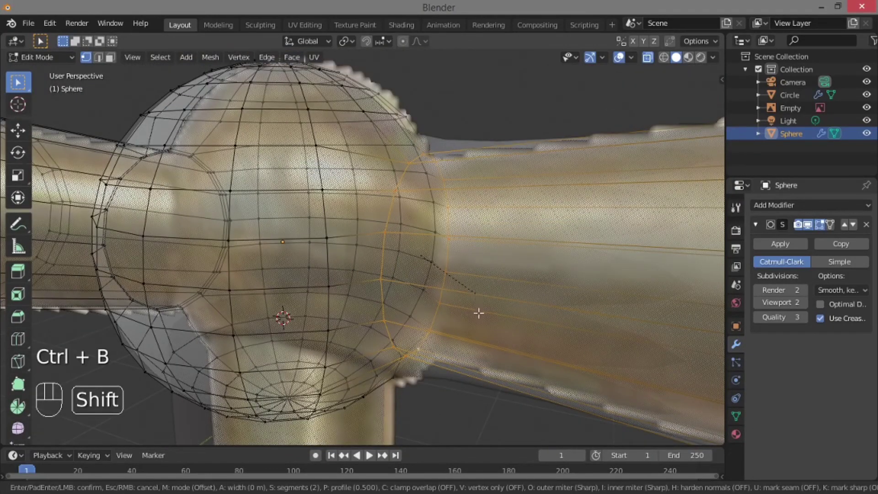
{"action": "left_click", "coordinate": [520, 369]}
Turn off X-ray, return to Object Mode and hide the Empty reference image
{"action": "middle_click_drag", "start_coordinate": [521, 369], "coordinate": [370, 226]}
{"action": "key", "text": "alt+z"}
{"action": "key", "text": "Tab"}
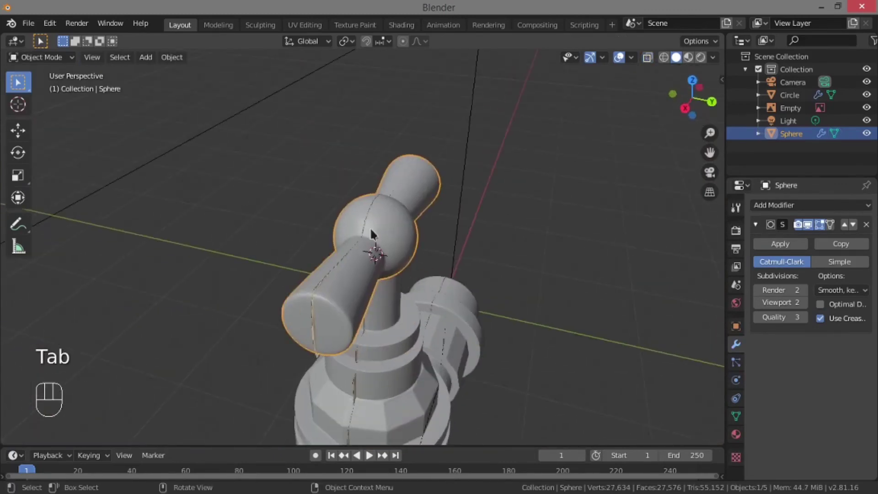
{"action": "left_click", "coordinate": [866, 134]}
{"action": "left_click", "coordinate": [866, 134]}
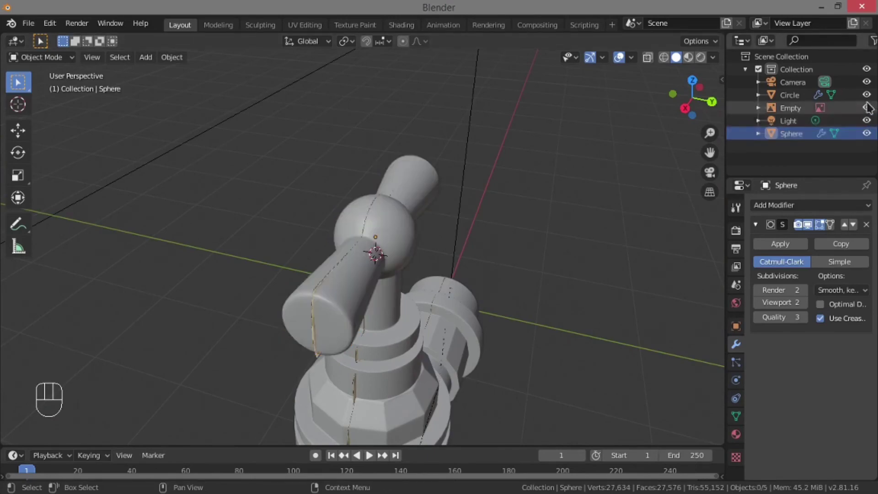
{"action": "left_click", "coordinate": [867, 108]}
{"action": "left_click", "coordinate": [867, 108]}
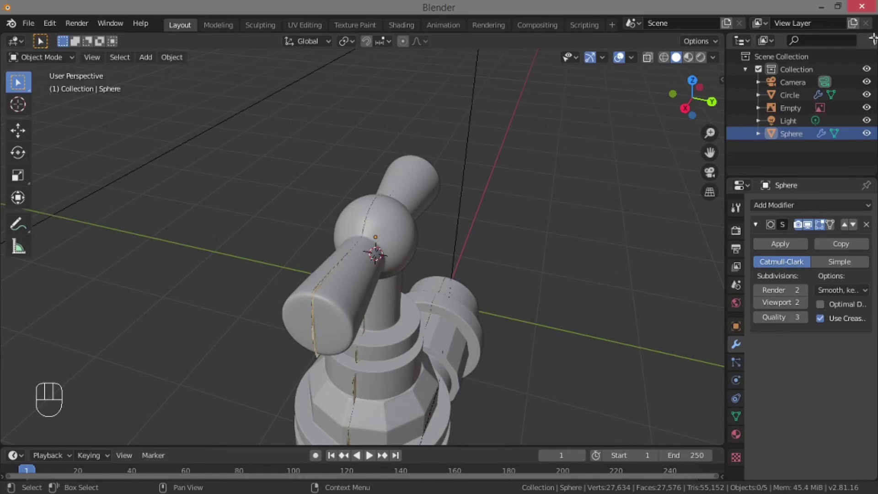
{"action": "left_click", "coordinate": [867, 108]}
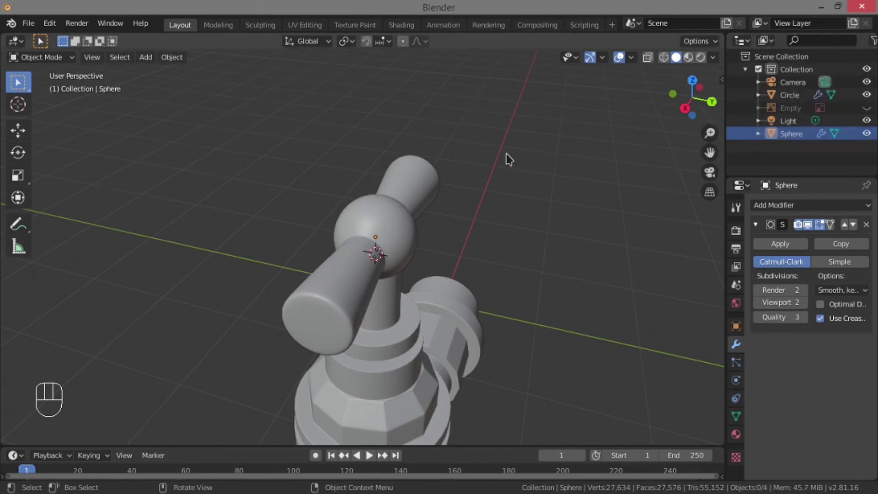
Select the tap body and expand the Normals settings of its mesh data
{"action": "middle_click_drag", "start_coordinate": [506, 157], "coordinate": [508, 250]}
{"action": "scroll", "coordinate": [505, 245], "scroll_direction": "up", "scroll_amount": 1}
{"action": "left_click", "coordinate": [403, 257]}
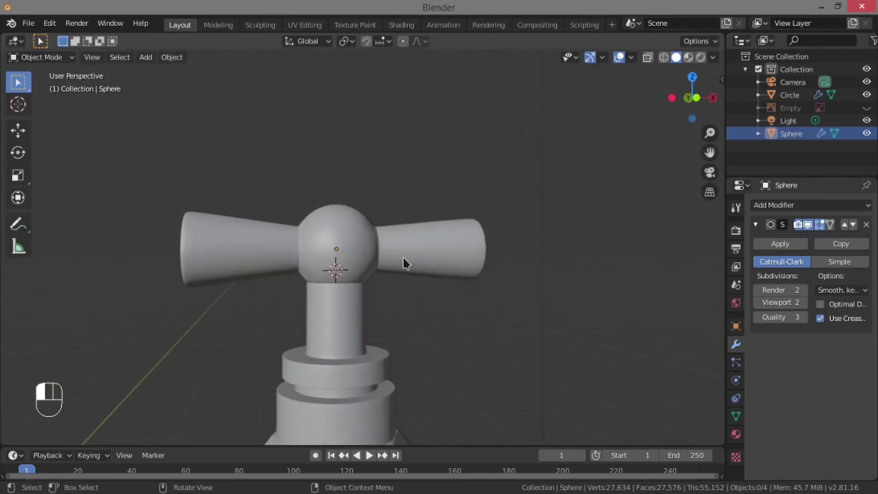
{"action": "scroll", "coordinate": [403, 258], "scroll_direction": "down", "scroll_amount": 1}
{"action": "middle_click_drag", "start_coordinate": [403, 261], "coordinate": [388, 107]}
{"action": "scroll", "coordinate": [388, 327], "scroll_direction": "down", "scroll_amount": 4}
{"action": "left_click", "coordinate": [452, 115]}
{"action": "scroll", "coordinate": [398, 302], "scroll_direction": "up", "scroll_amount": 3}
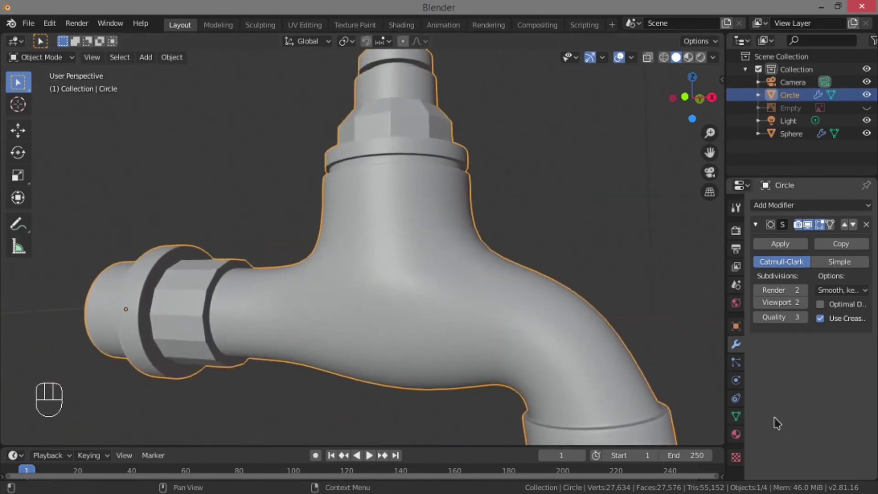
{"action": "left_click", "coordinate": [736, 418]}
{"action": "scroll", "coordinate": [785, 281], "scroll_direction": "down", "scroll_amount": 4}
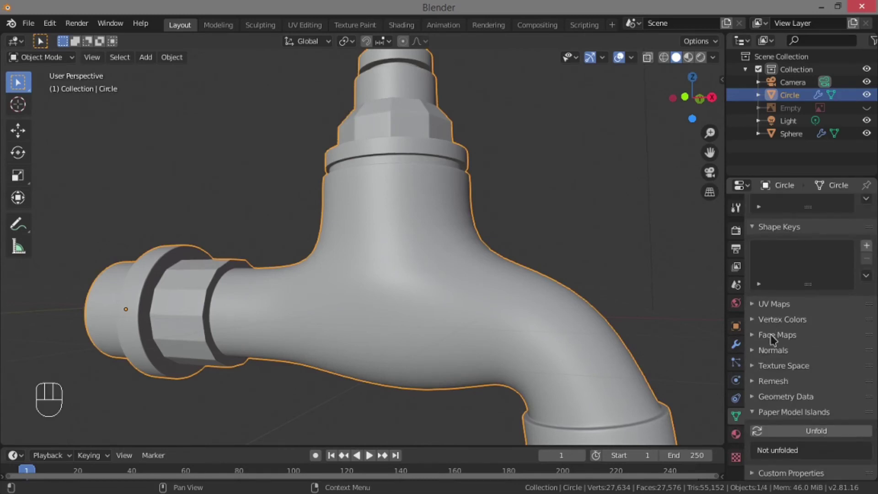
{"action": "left_click", "coordinate": [757, 355]}
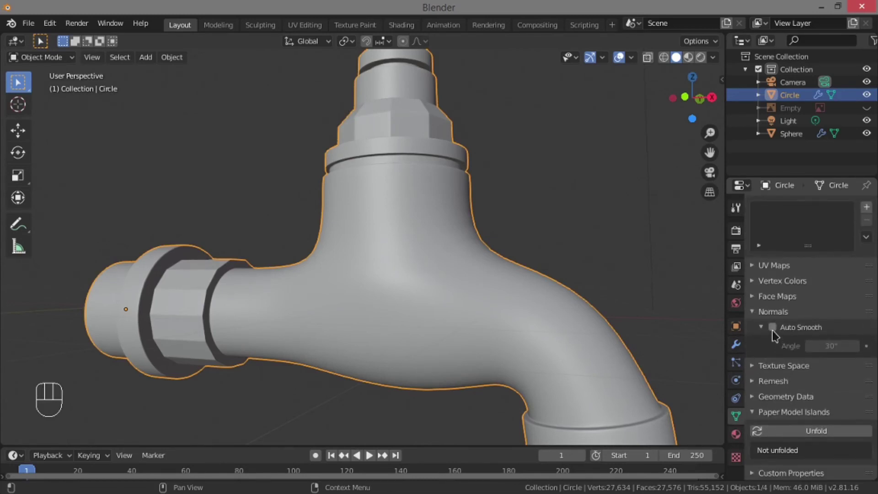
Select the handle and turn on Auto Smooth for its mesh normals
{"action": "middle_click_drag", "start_coordinate": [483, 228], "coordinate": [499, 413], "text": "shift"}
{"action": "left_click", "coordinate": [453, 170]}
{"action": "left_click", "coordinate": [773, 328]}
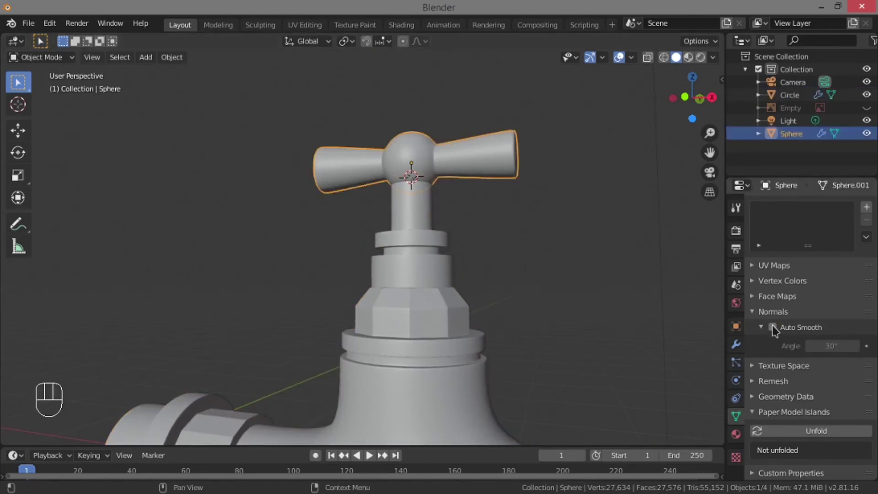
{"action": "scroll", "coordinate": [455, 348], "scroll_direction": "down", "scroll_amount": 2}
{"action": "middle_click_drag", "start_coordinate": [455, 348], "coordinate": [451, 236], "text": "shift"}
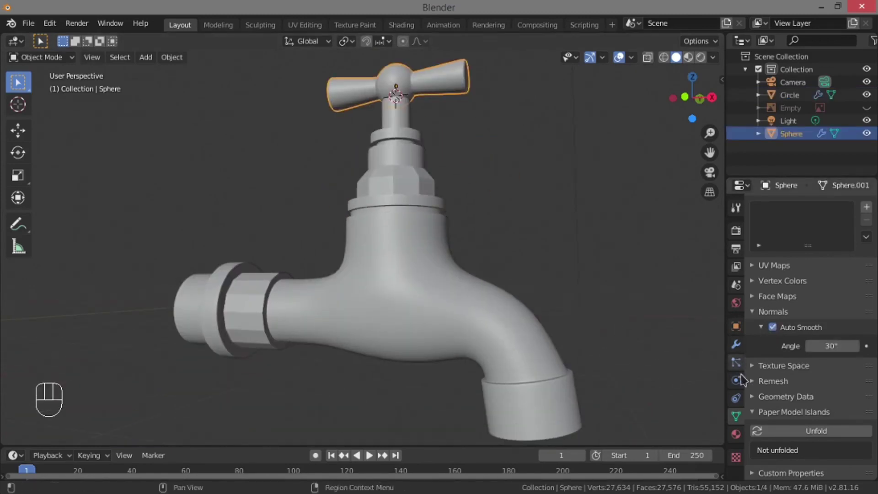
Add a Solidify modifier to the handle
{"action": "left_click", "coordinate": [736, 346]}
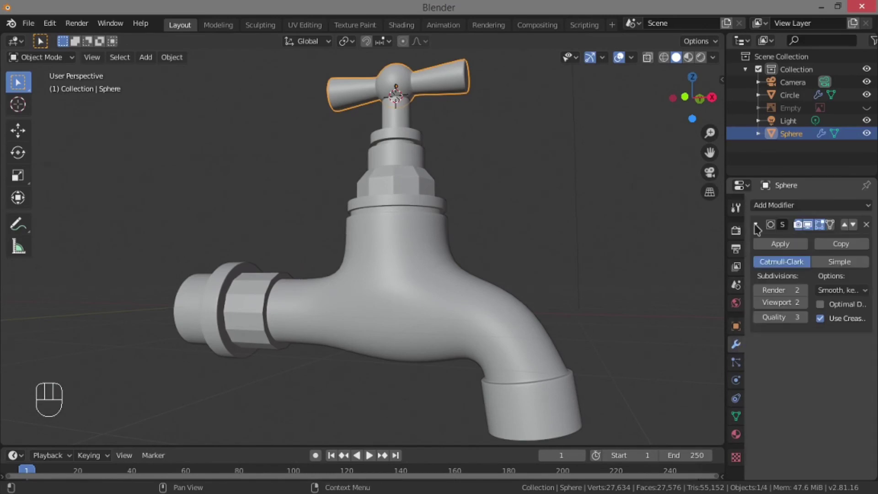
{"action": "left_click", "coordinate": [772, 206]}
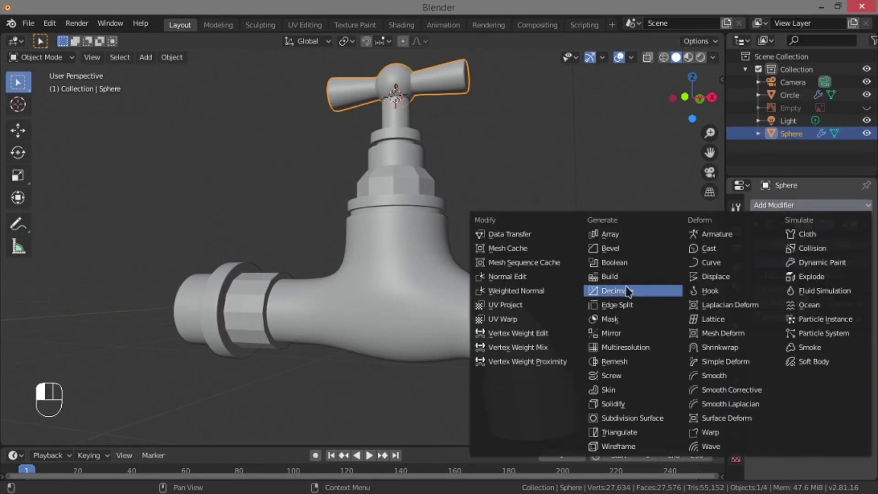
{"action": "left_click", "coordinate": [611, 404]}
{"action": "middle_click_drag", "start_coordinate": [404, 294], "coordinate": [292, 225], "text": "shift"}
{"action": "scroll", "coordinate": [394, 270], "scroll_direction": "up", "scroll_amount": 2}
{"action": "middle_click_drag", "start_coordinate": [317, 196], "coordinate": [342, 228], "text": "shift"}
{"action": "scroll", "coordinate": [342, 228], "scroll_direction": "up", "scroll_amount": 4}
{"action": "scroll", "coordinate": [577, 294], "scroll_direction": "down", "scroll_amount": 4}
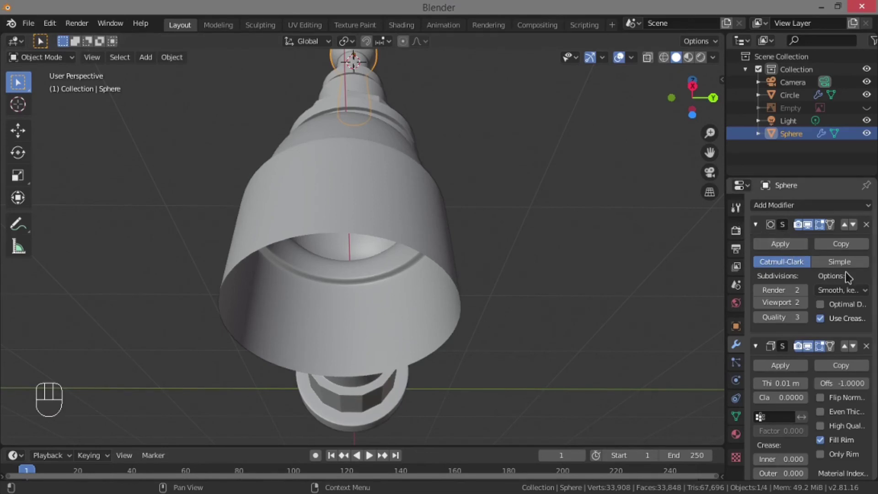
Collapse the handle's Subdivision modifier and set its Solidify thickness to 0.04 m
{"action": "scroll", "coordinate": [790, 323], "scroll_direction": "down", "scroll_amount": 2}
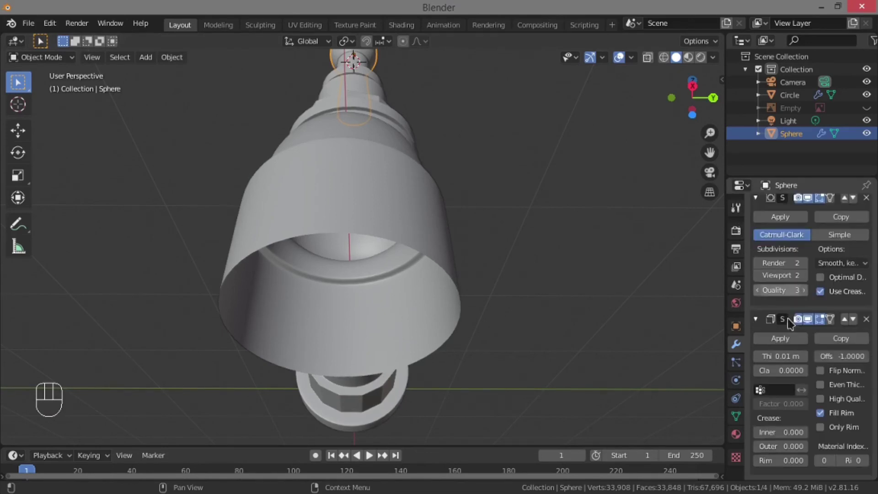
{"action": "left_click", "coordinate": [756, 198]}
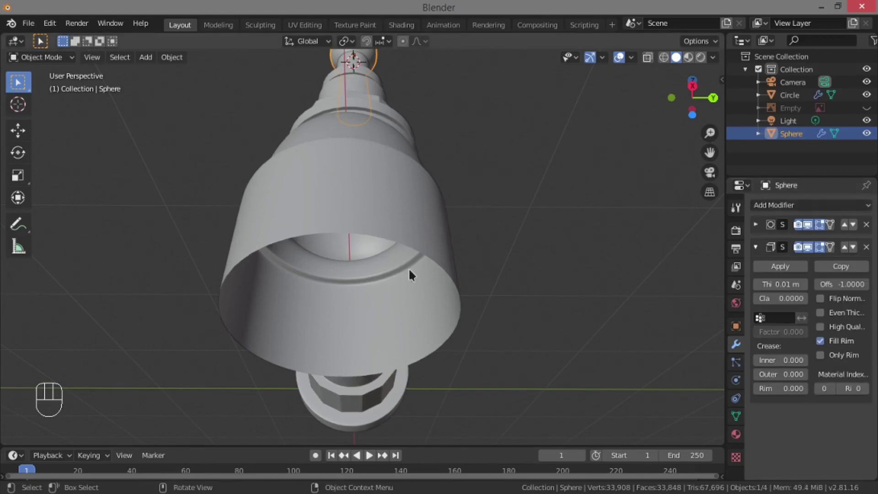
{"action": "middle_click_drag", "start_coordinate": [405, 268], "coordinate": [480, 232]}
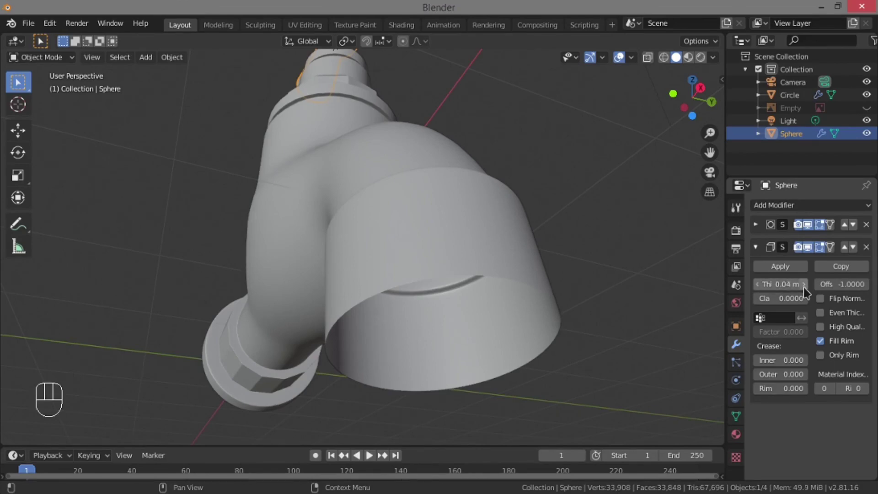
{"action": "middle_click_drag", "start_coordinate": [492, 257], "coordinate": [471, 315]}
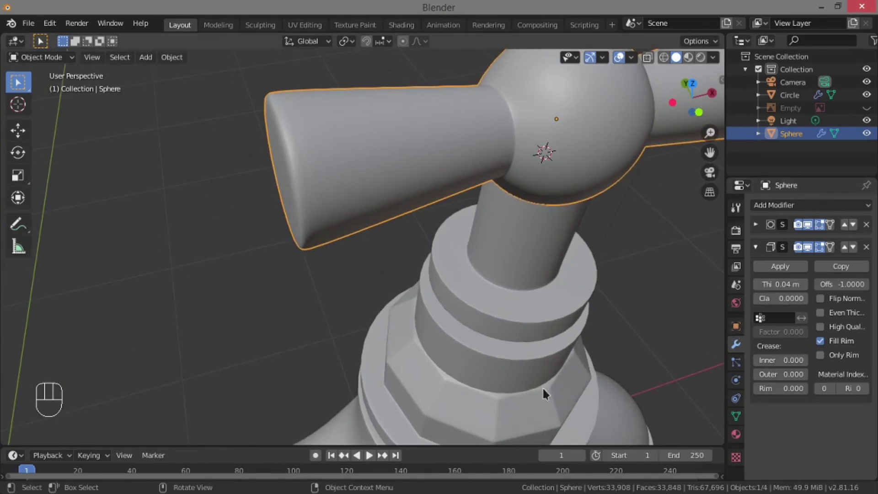
Select the tap body and add a Solidify modifier to it
{"action": "left_click", "coordinate": [512, 356]}
{"action": "middle_click_drag", "start_coordinate": [509, 356], "coordinate": [453, 275]}
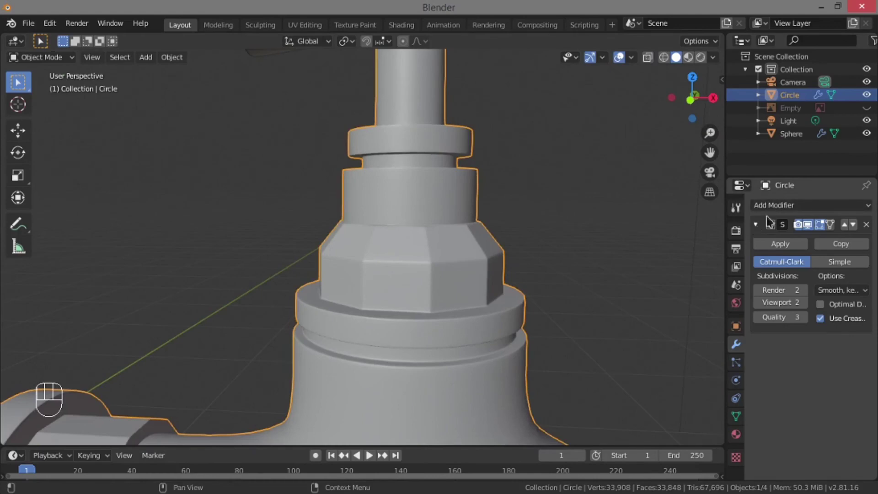
{"action": "left_click", "coordinate": [773, 205]}
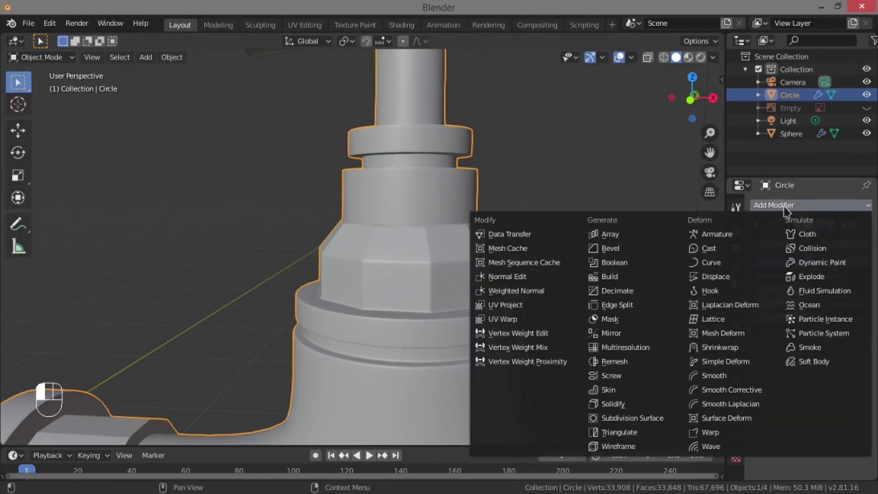
{"action": "left_click", "coordinate": [610, 404]}
{"action": "scroll", "coordinate": [435, 401], "scroll_direction": "down", "scroll_amount": 5}
{"action": "middle_click_drag", "start_coordinate": [436, 401], "coordinate": [348, 322]}
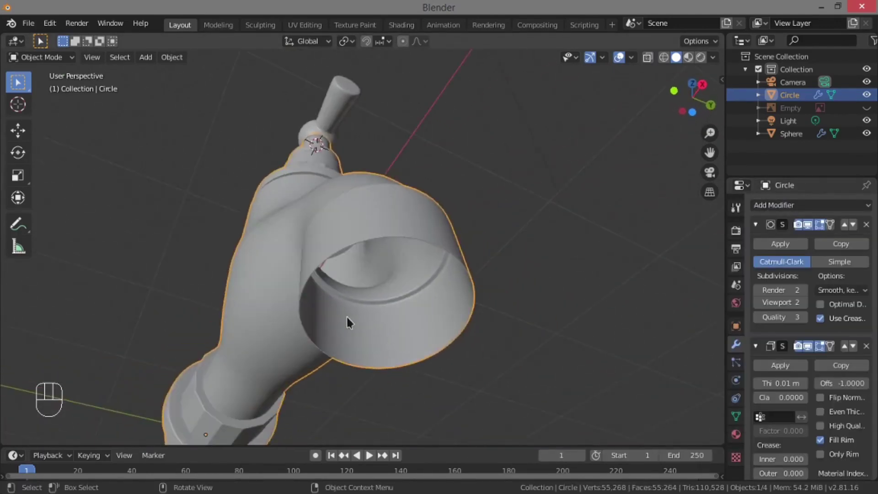
Increase the Solidify thickness of the tap body to thicken the spout's wall
{"action": "left_click", "coordinate": [803, 384]}
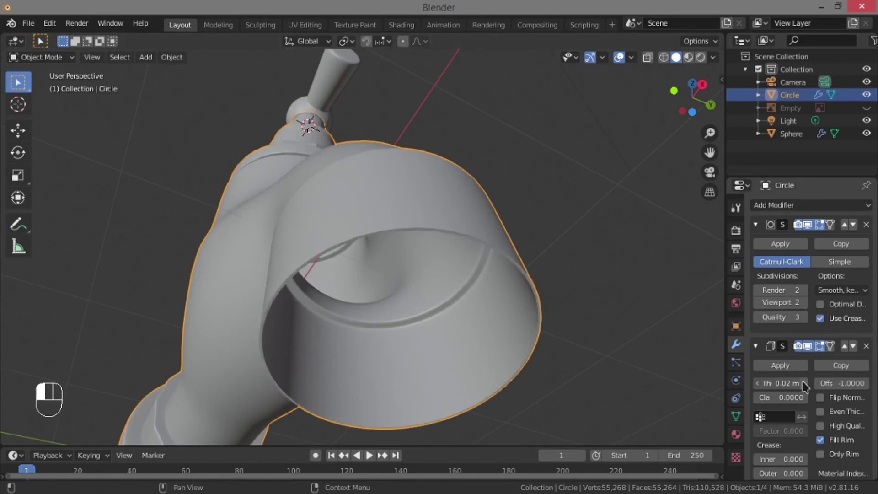
{"action": "left_click", "coordinate": [803, 384]}
{"action": "scroll", "coordinate": [300, 298], "scroll_direction": "down", "scroll_amount": 6}
{"action": "middle_click_drag", "start_coordinate": [302, 311], "coordinate": [389, 256]}
{"action": "scroll", "coordinate": [522, 373], "scroll_direction": "up", "scroll_amount": 6}
Select the handle and rotate it about -150° around the global Z axis
{"action": "scroll", "coordinate": [480, 320], "scroll_direction": "down", "scroll_amount": 4}
{"action": "scroll", "coordinate": [304, 358], "scroll_direction": "down", "scroll_amount": 2}
{"action": "left_click", "coordinate": [393, 247]}
{"action": "key", "text": "r"}
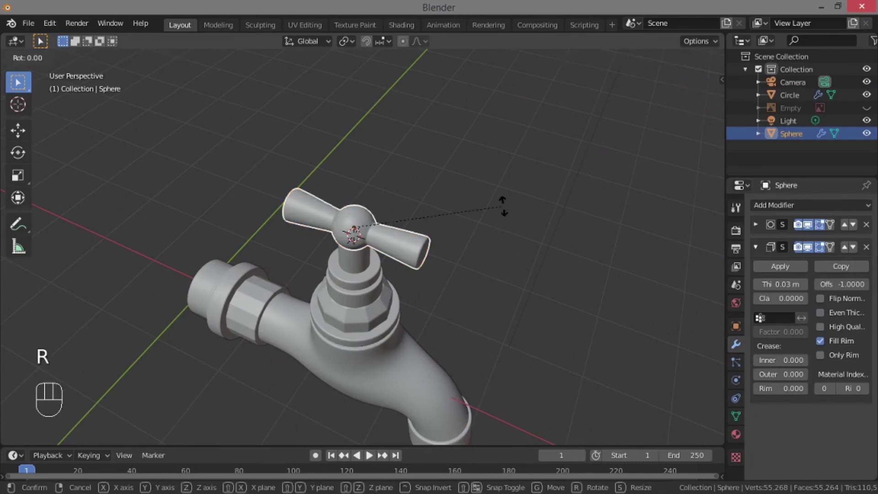
{"action": "key", "text": "z"}
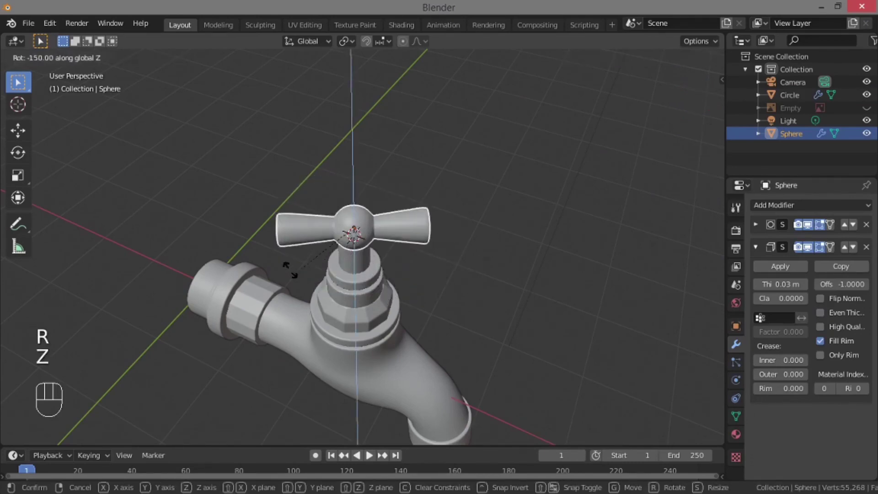
{"action": "left_click", "coordinate": [291, 271]}
Examine the whole tap with the turned handle from the side and from below the spout
{"action": "scroll", "coordinate": [348, 256], "scroll_direction": "down", "scroll_amount": 4}
{"action": "middle_click_drag", "start_coordinate": [347, 256], "coordinate": [366, 229]}
{"action": "scroll", "coordinate": [366, 260], "scroll_direction": "up", "scroll_amount": 4}
{"action": "scroll", "coordinate": [366, 260], "scroll_direction": "up", "scroll_amount": 2}
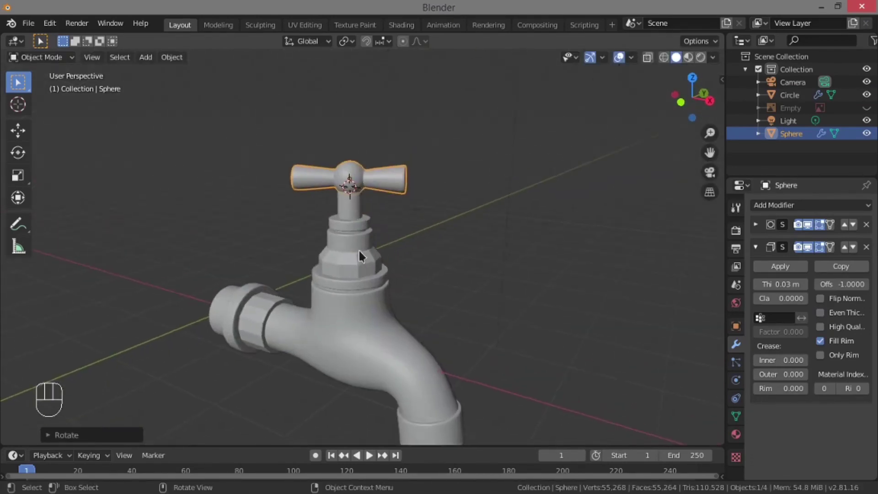
{"action": "scroll", "coordinate": [435, 324], "scroll_direction": "down", "scroll_amount": 5}
{"action": "middle_click_drag", "start_coordinate": [434, 323], "coordinate": [449, 263]}
{"action": "scroll", "coordinate": [450, 263], "scroll_direction": "up", "scroll_amount": 3}
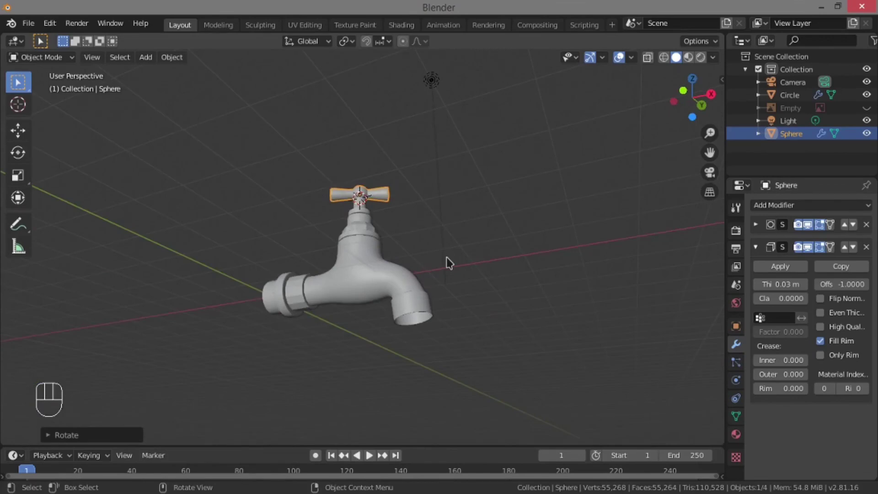